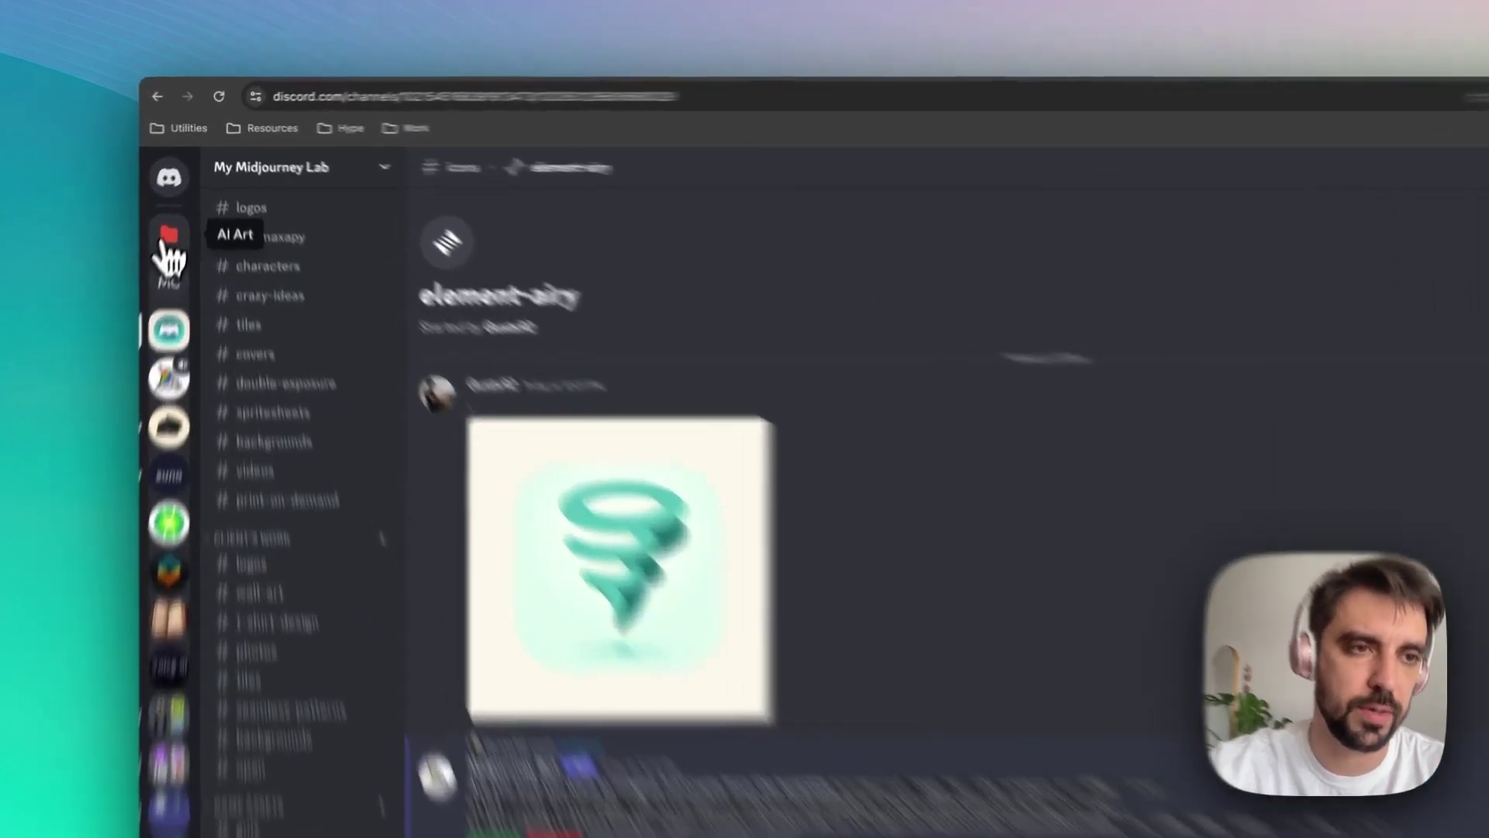
Collapse the AI Art server folder and view the tornado reference image of the element-airy thread at full size
left_click(181, 200)
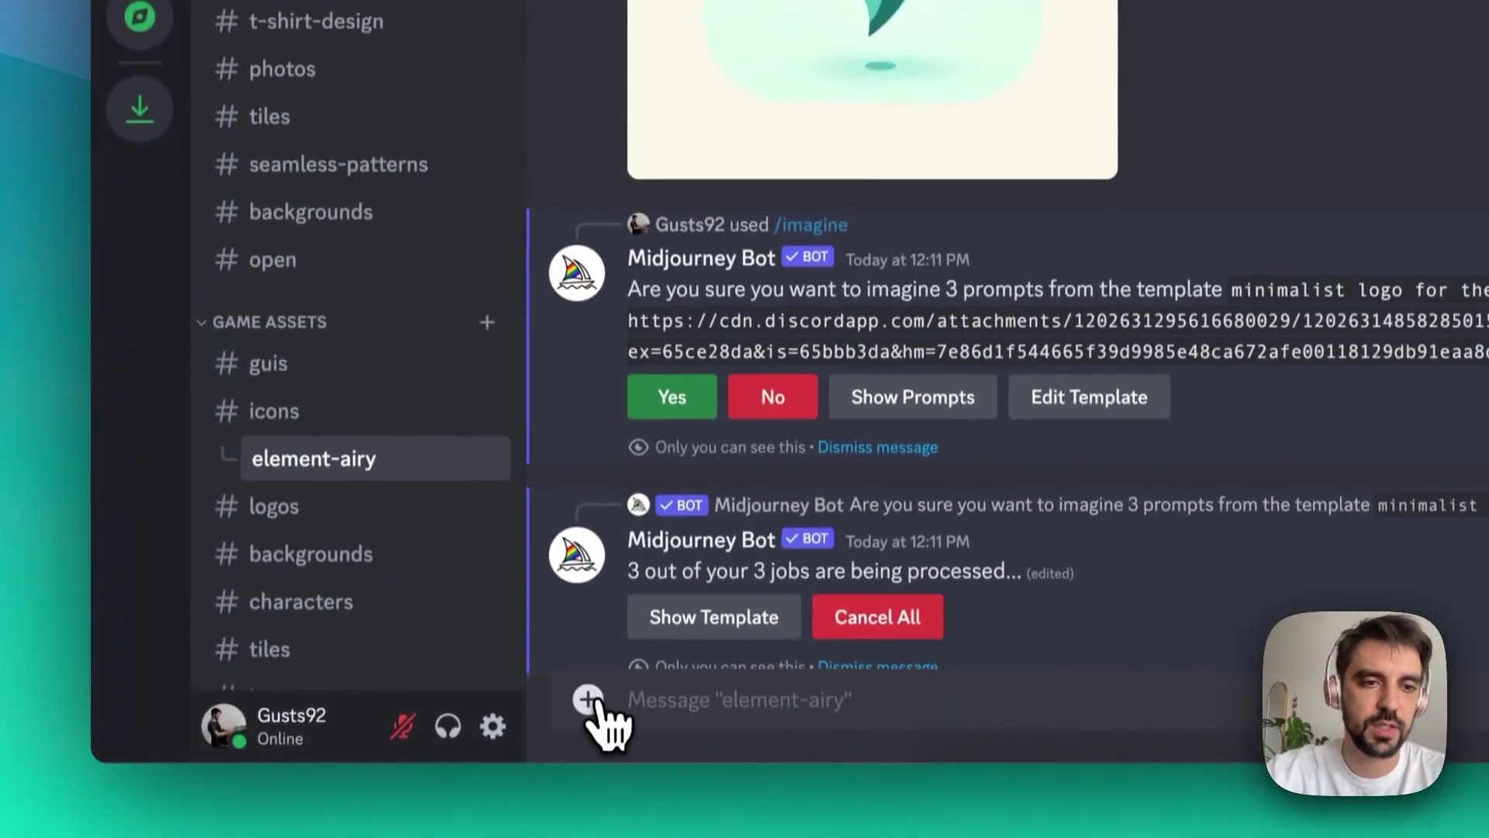
left_click(588, 701)
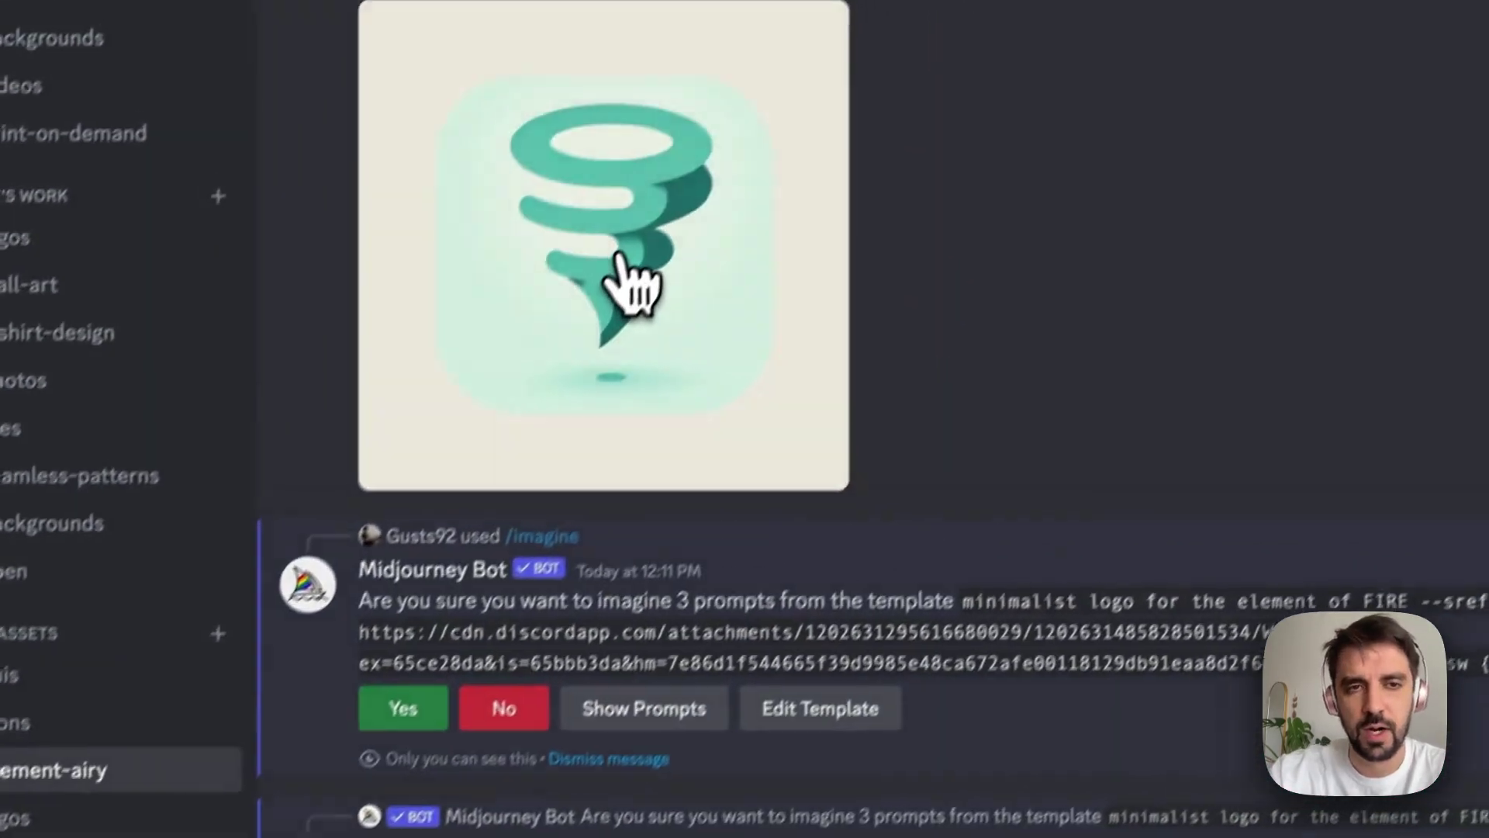
left_click(631, 282)
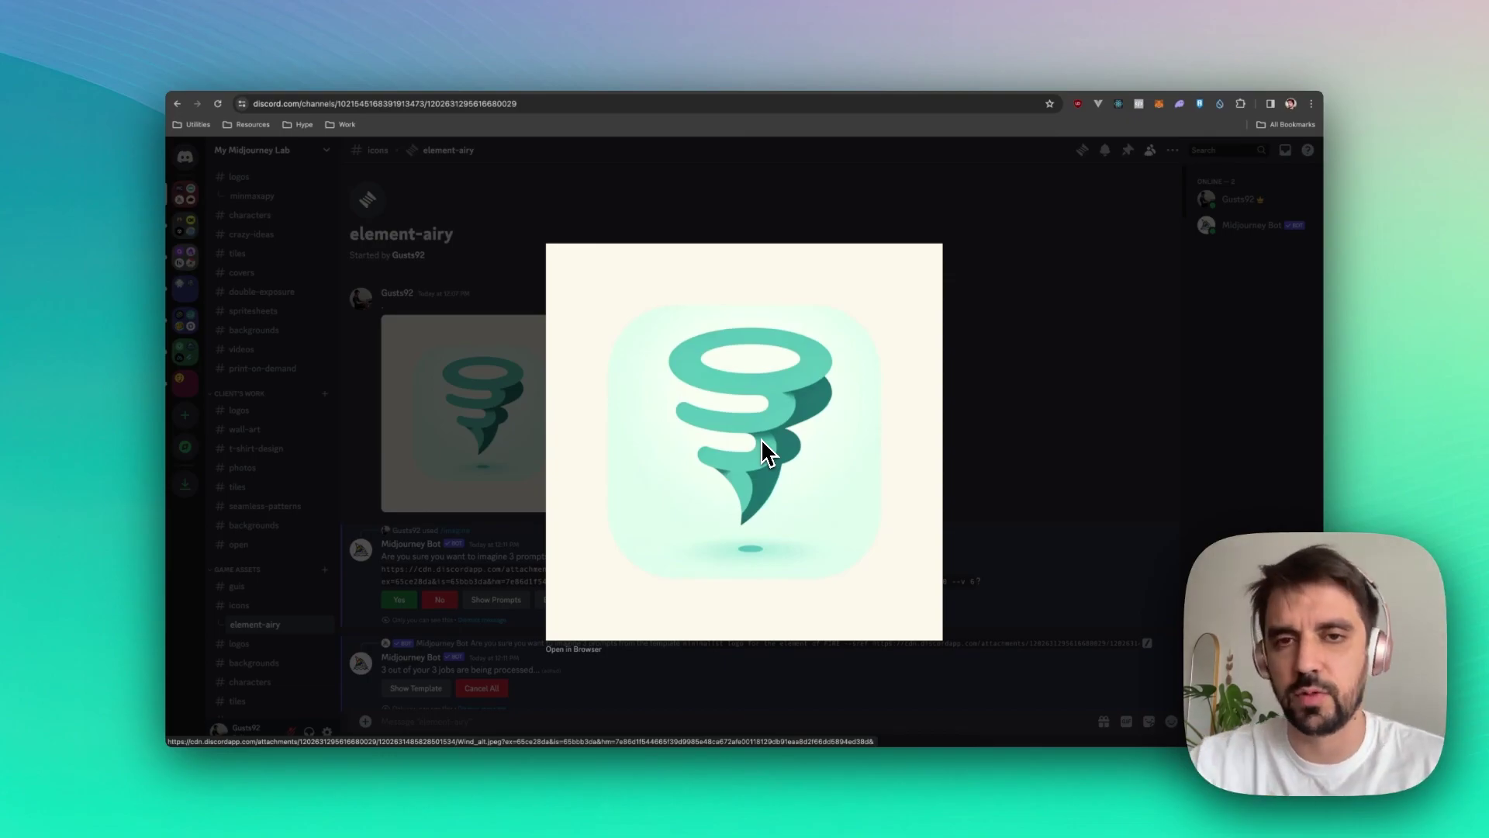
left_click(1050, 443)
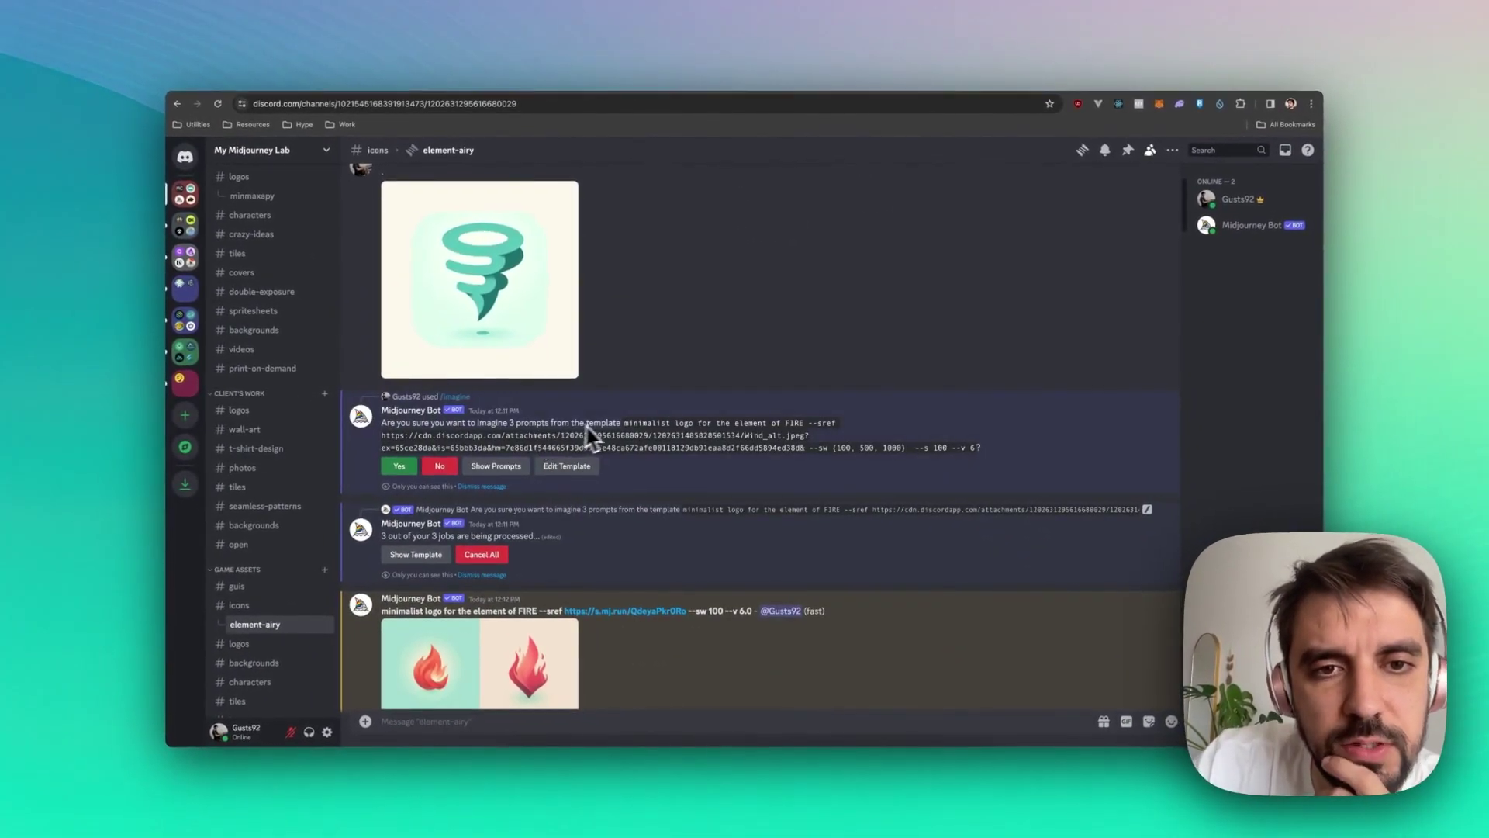
Examine the FIRE logo prompt template: its description, the --sref parameter, the reference image link and the --sw values
left_click_drag(624, 425, 698, 424)
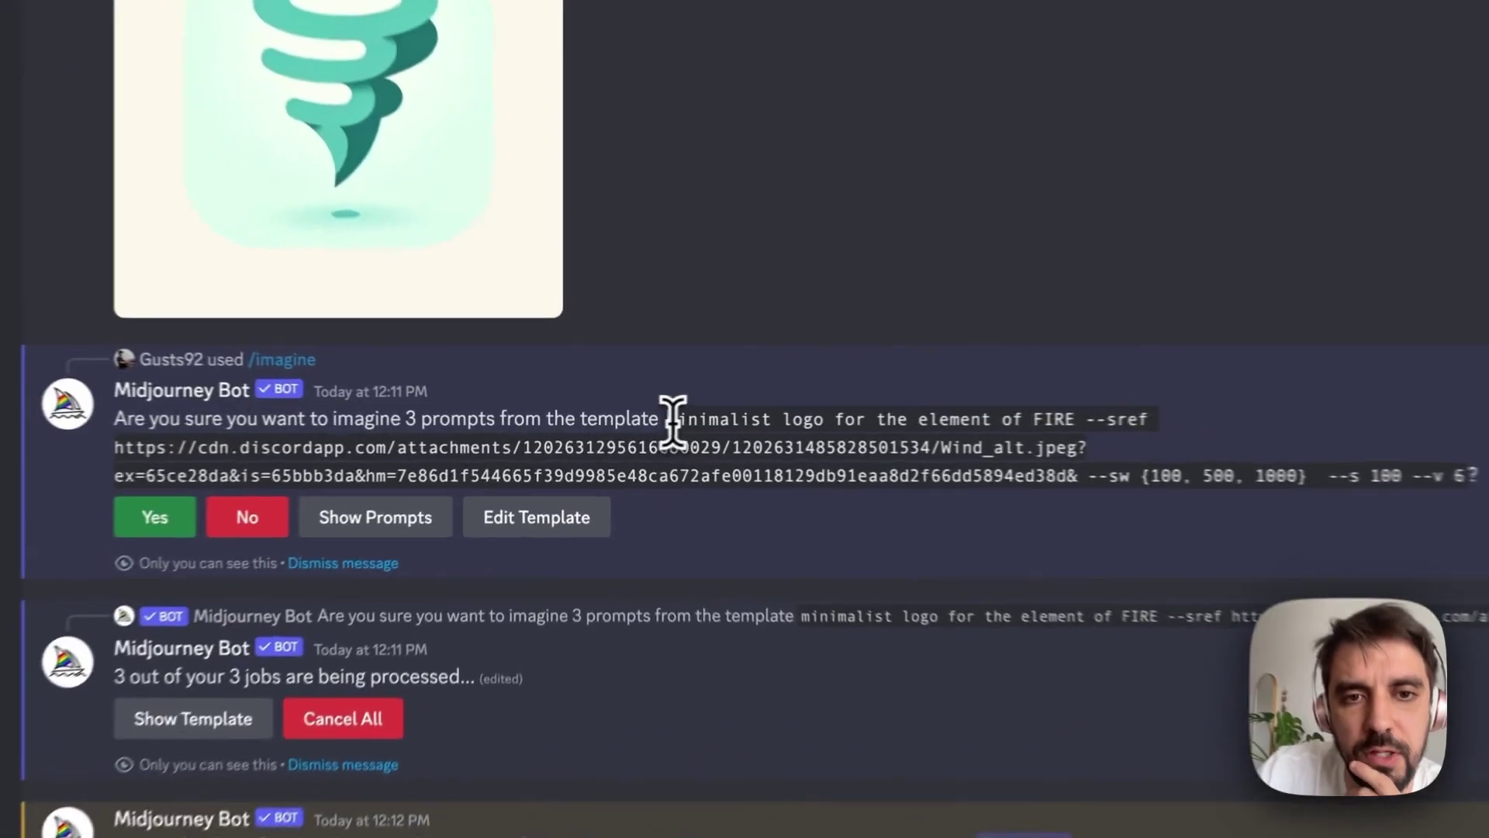
left_click_drag(856, 418, 1073, 419)
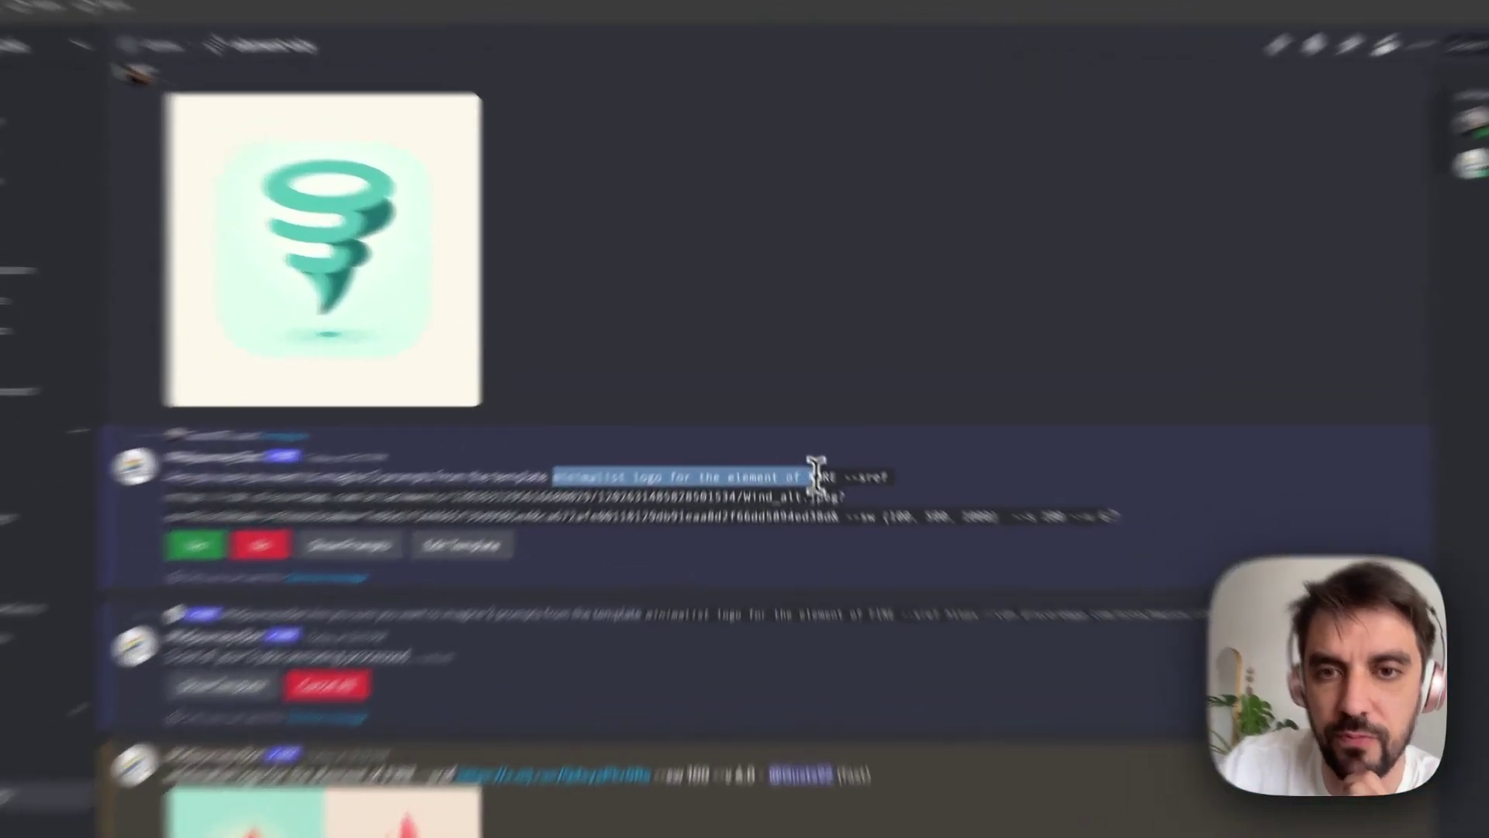
double_click(1100, 418)
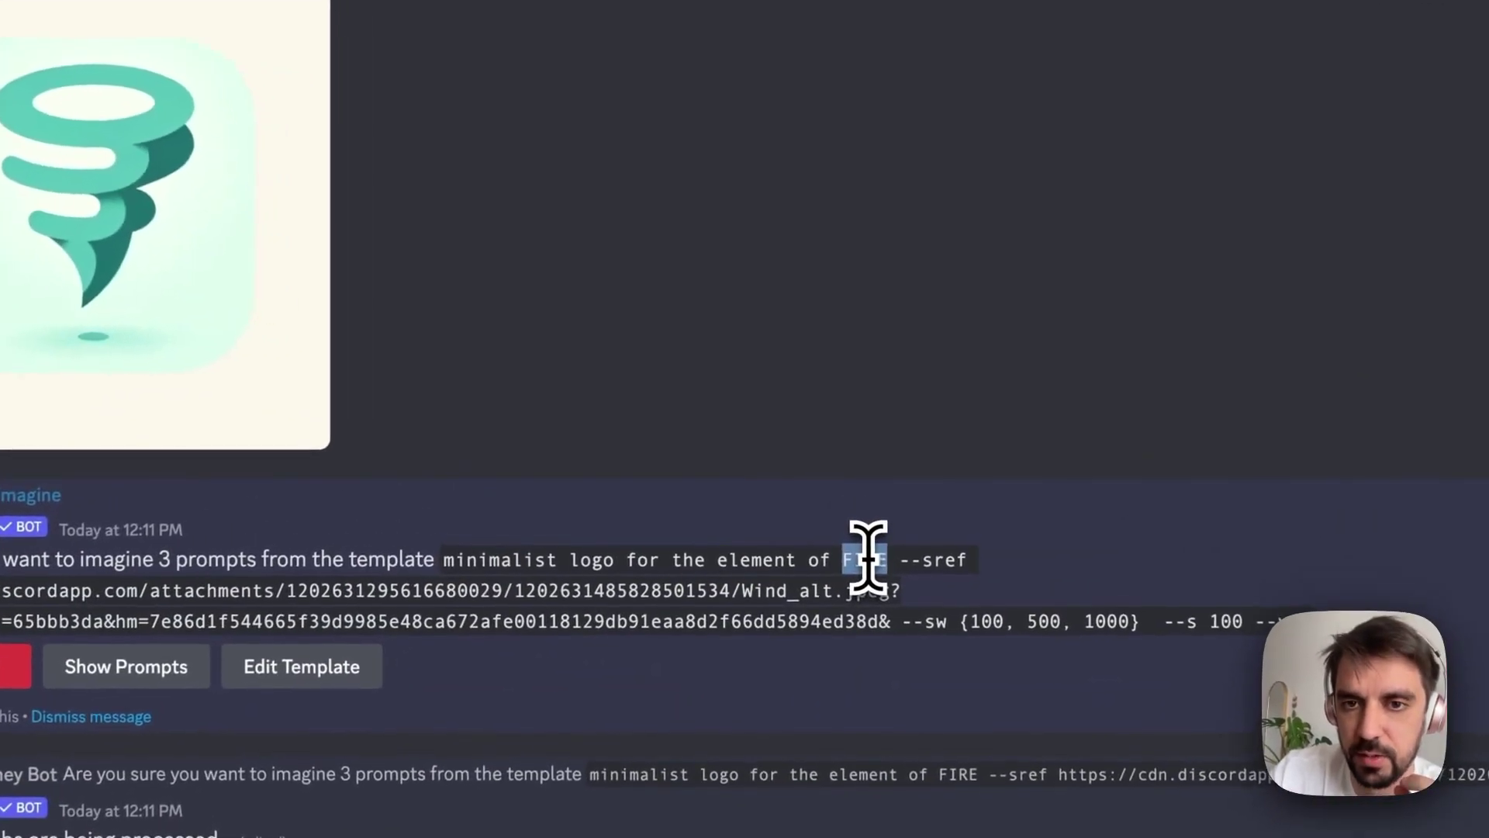
left_click(914, 558)
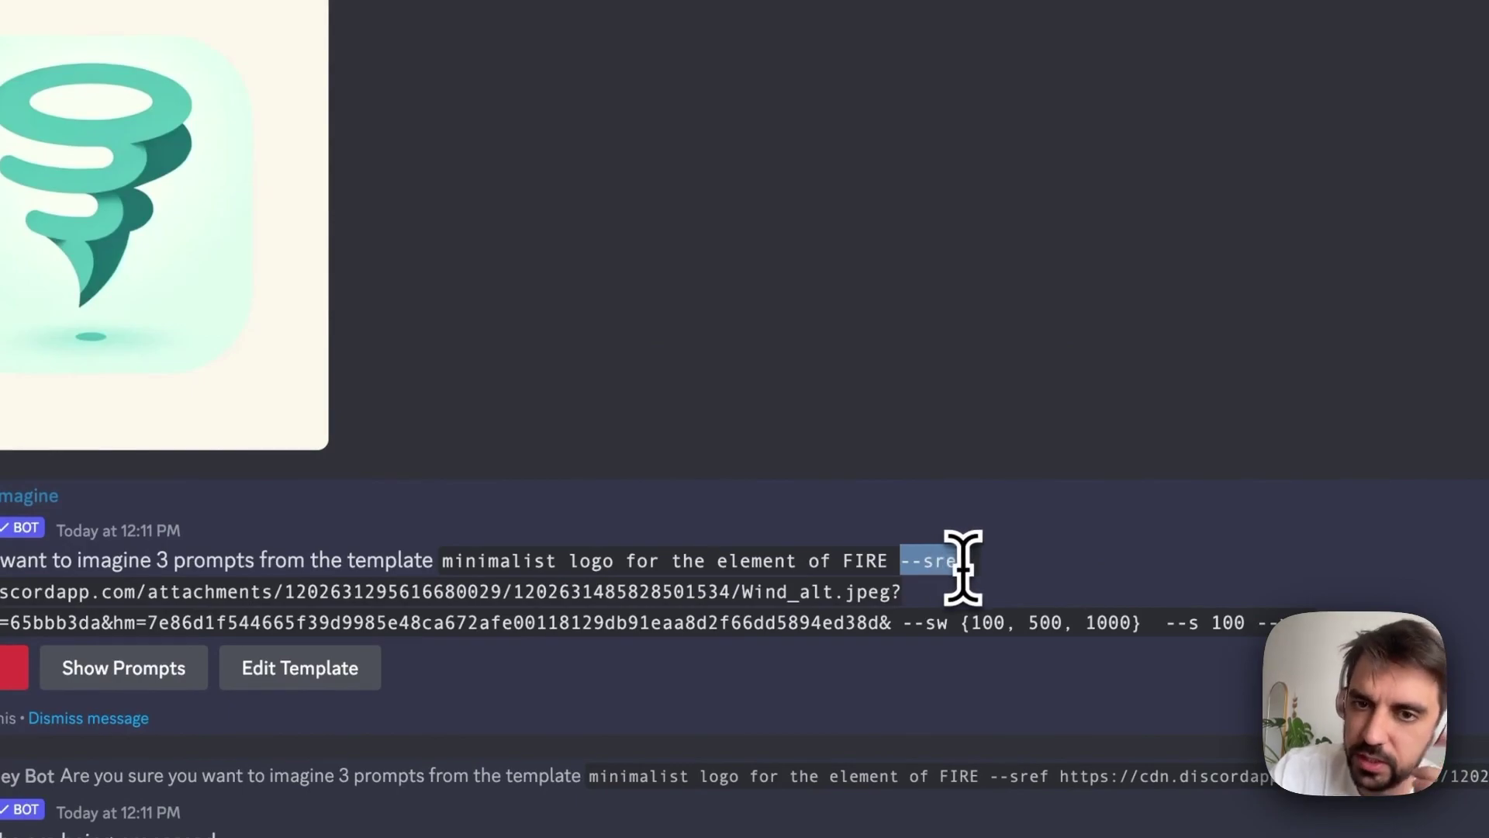
left_click(1047, 594)
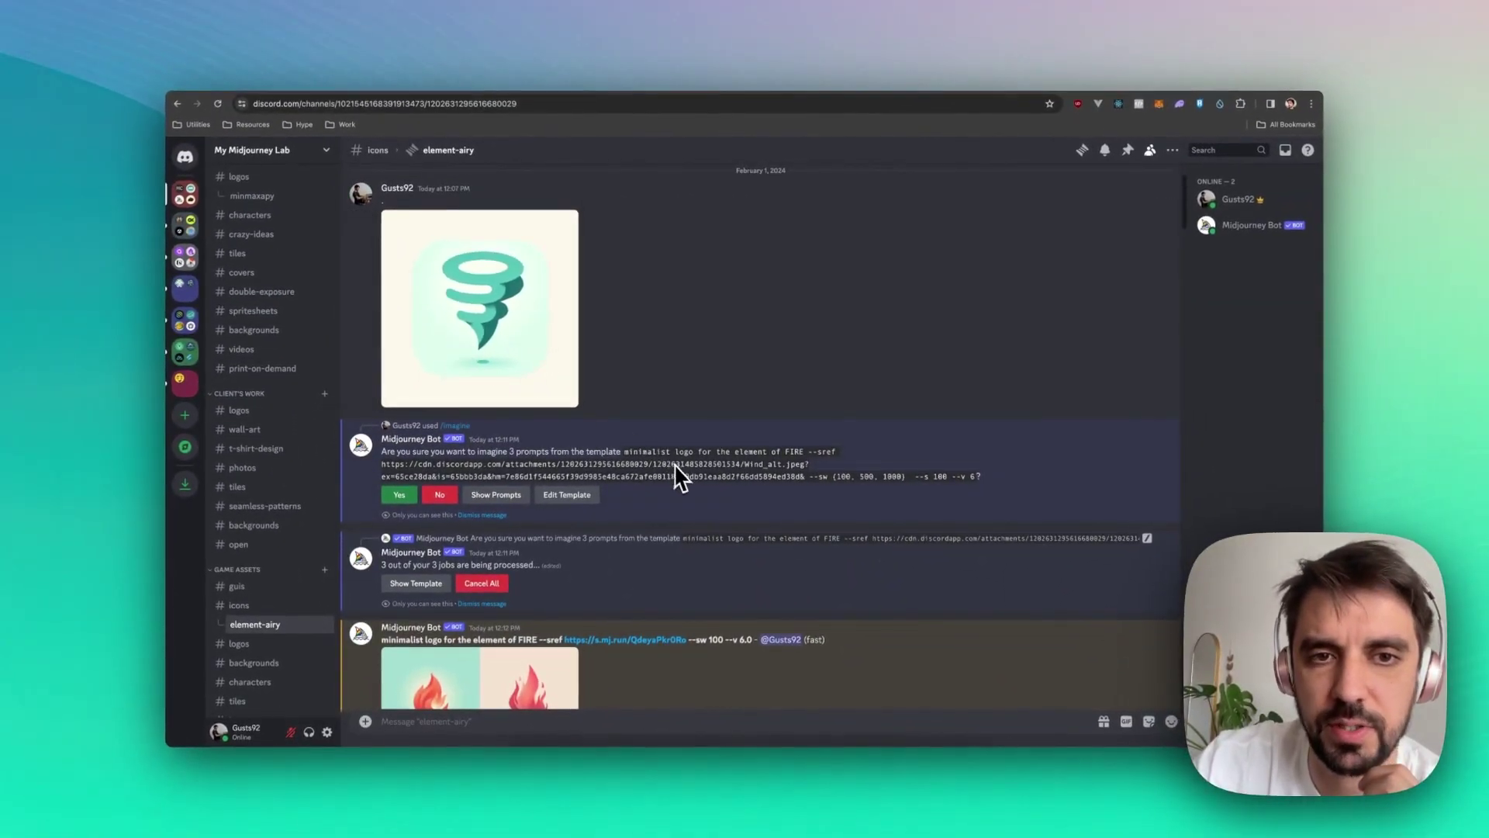
left_click_drag(381, 464, 807, 474)
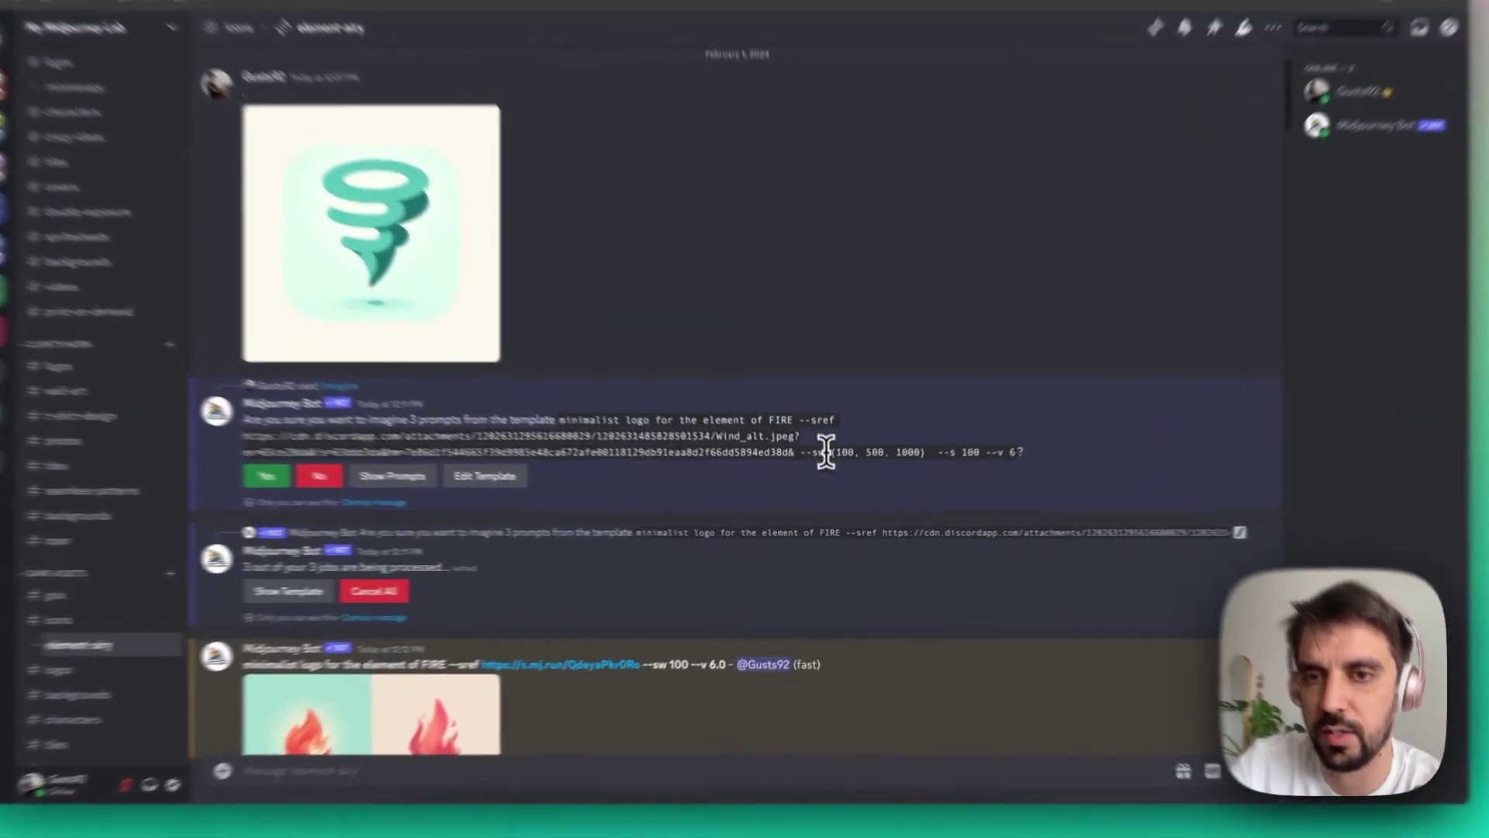
left_click_drag(835, 476, 902, 476)
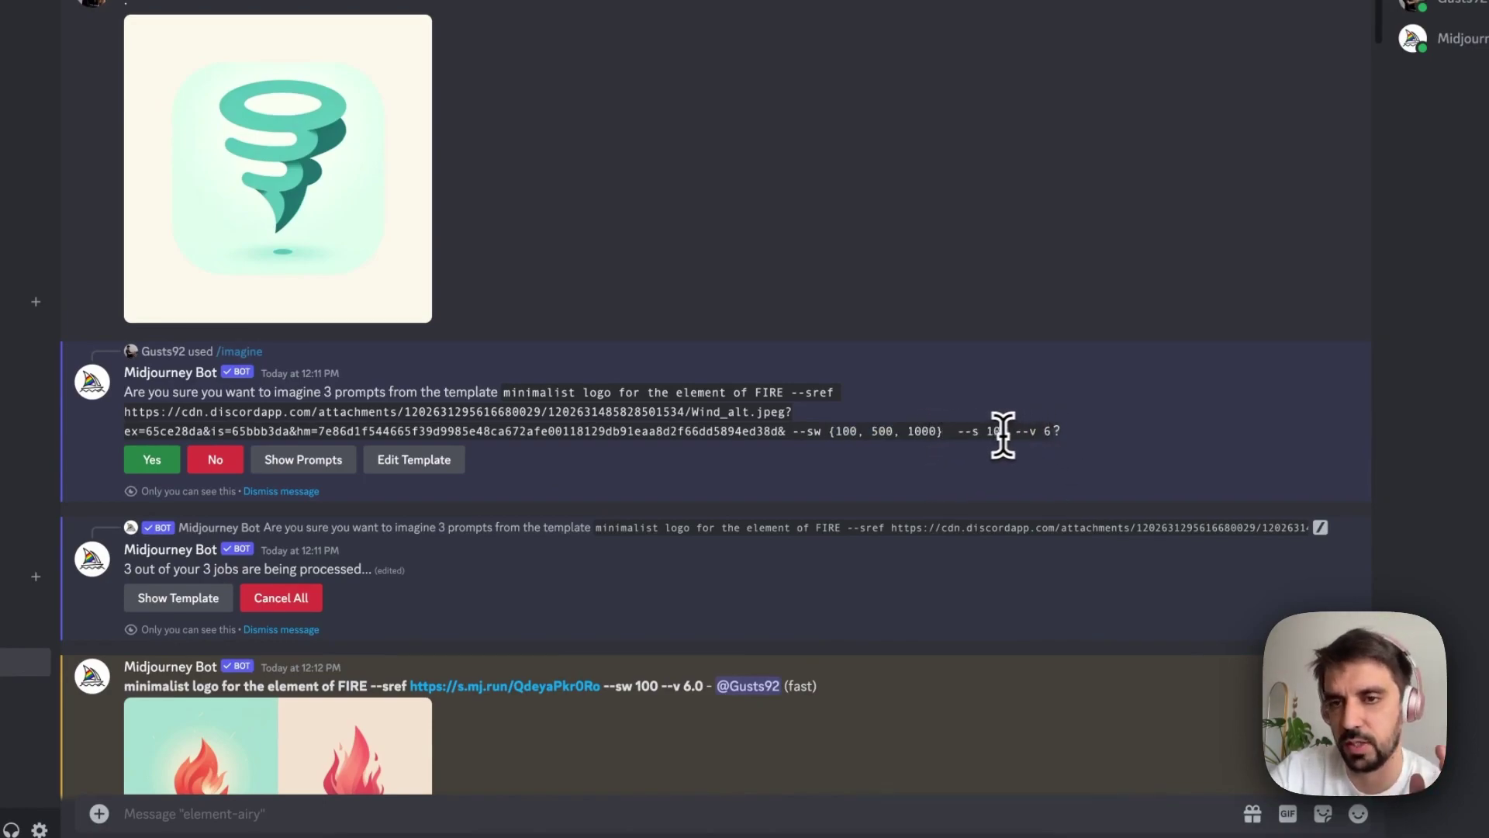
Enlarge the FIRE logo grids generated with --sw 100 and --sw 1000 one after the other
scroll(613, 450, "down", 3)
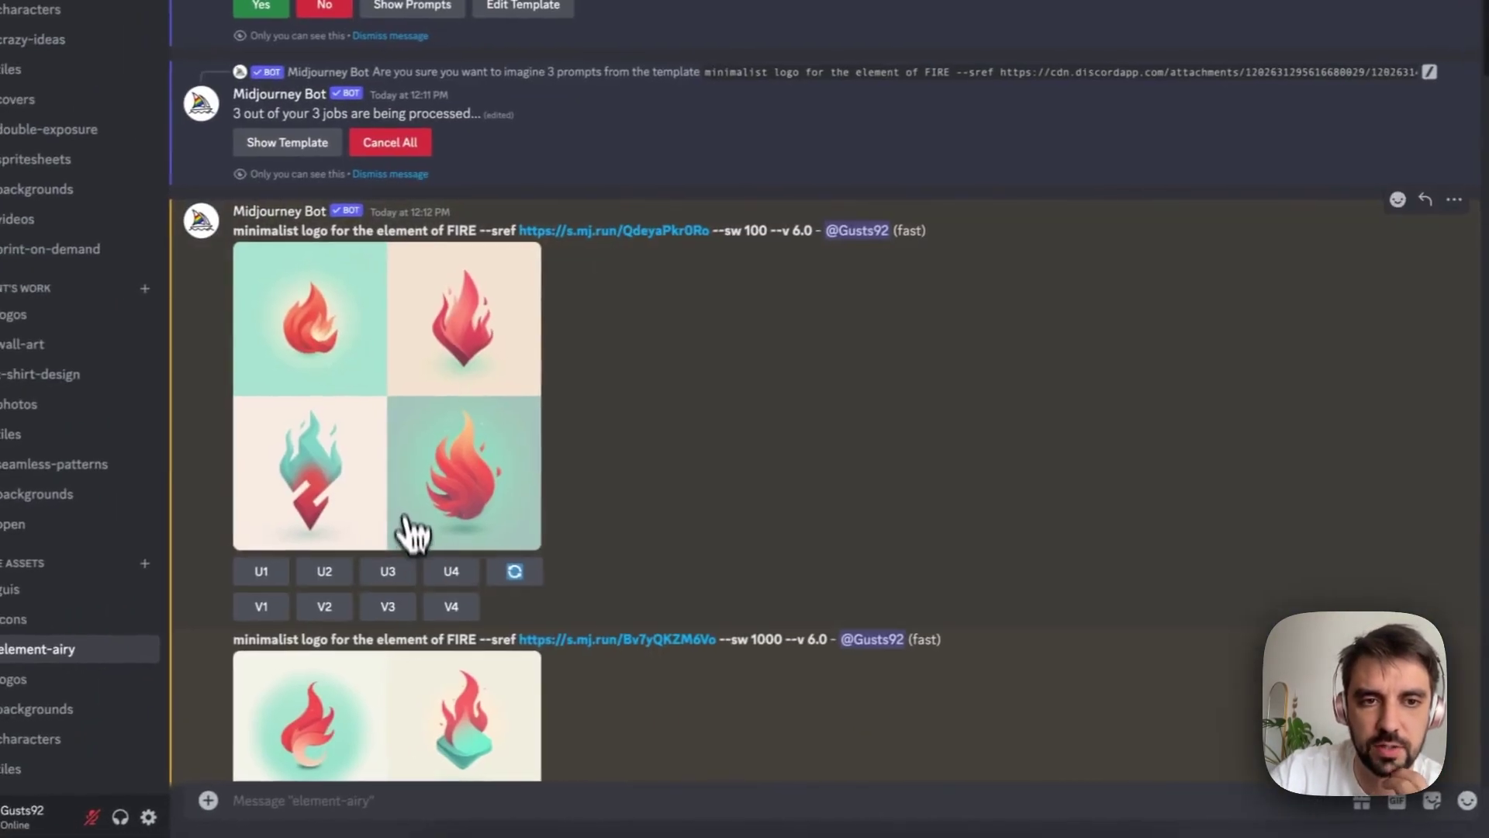
left_click(306, 621)
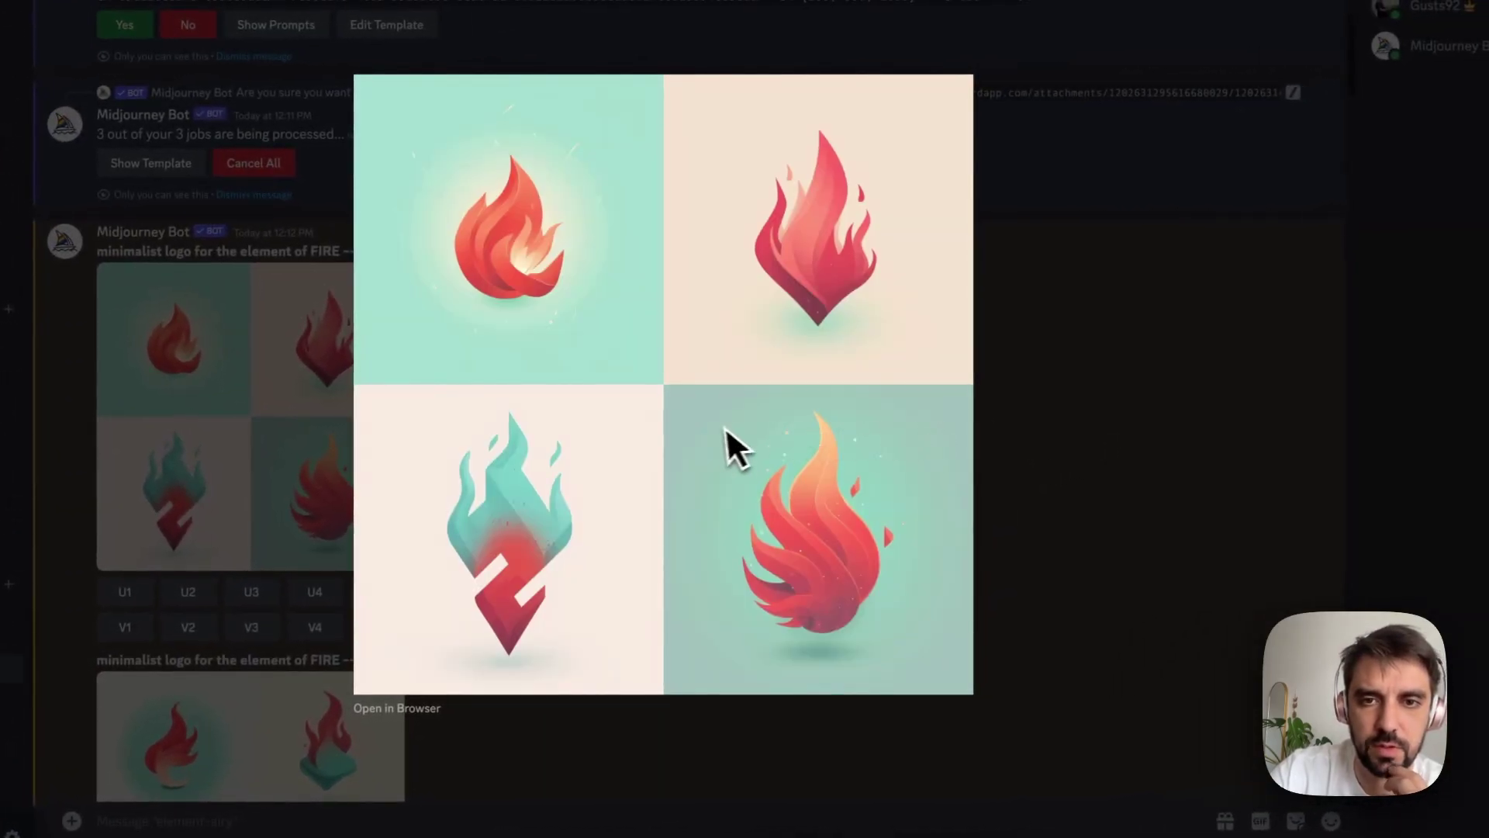
left_click(1043, 416)
scroll(618, 472, "down", 3)
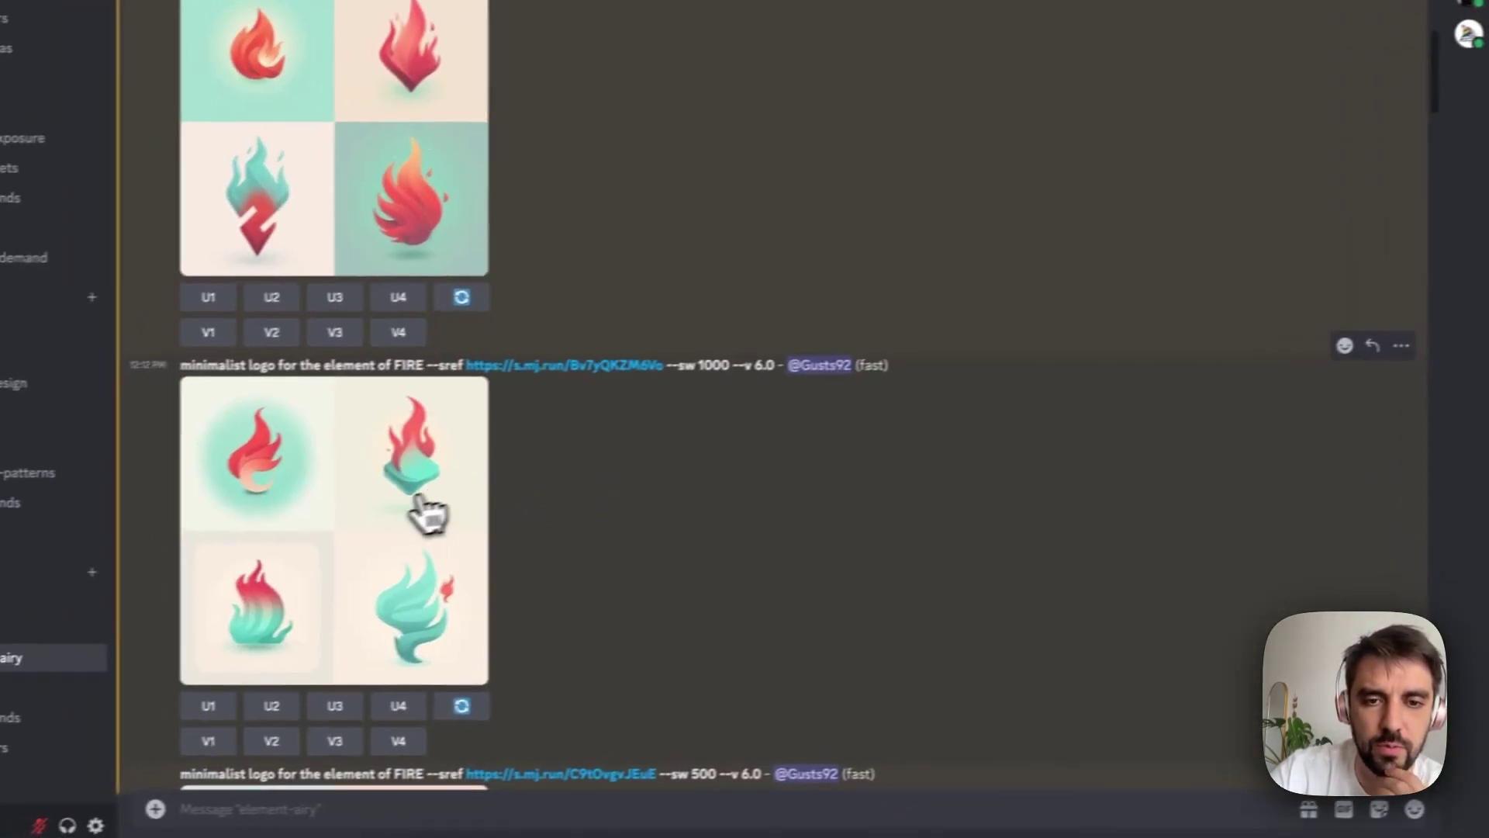
left_click(307, 519)
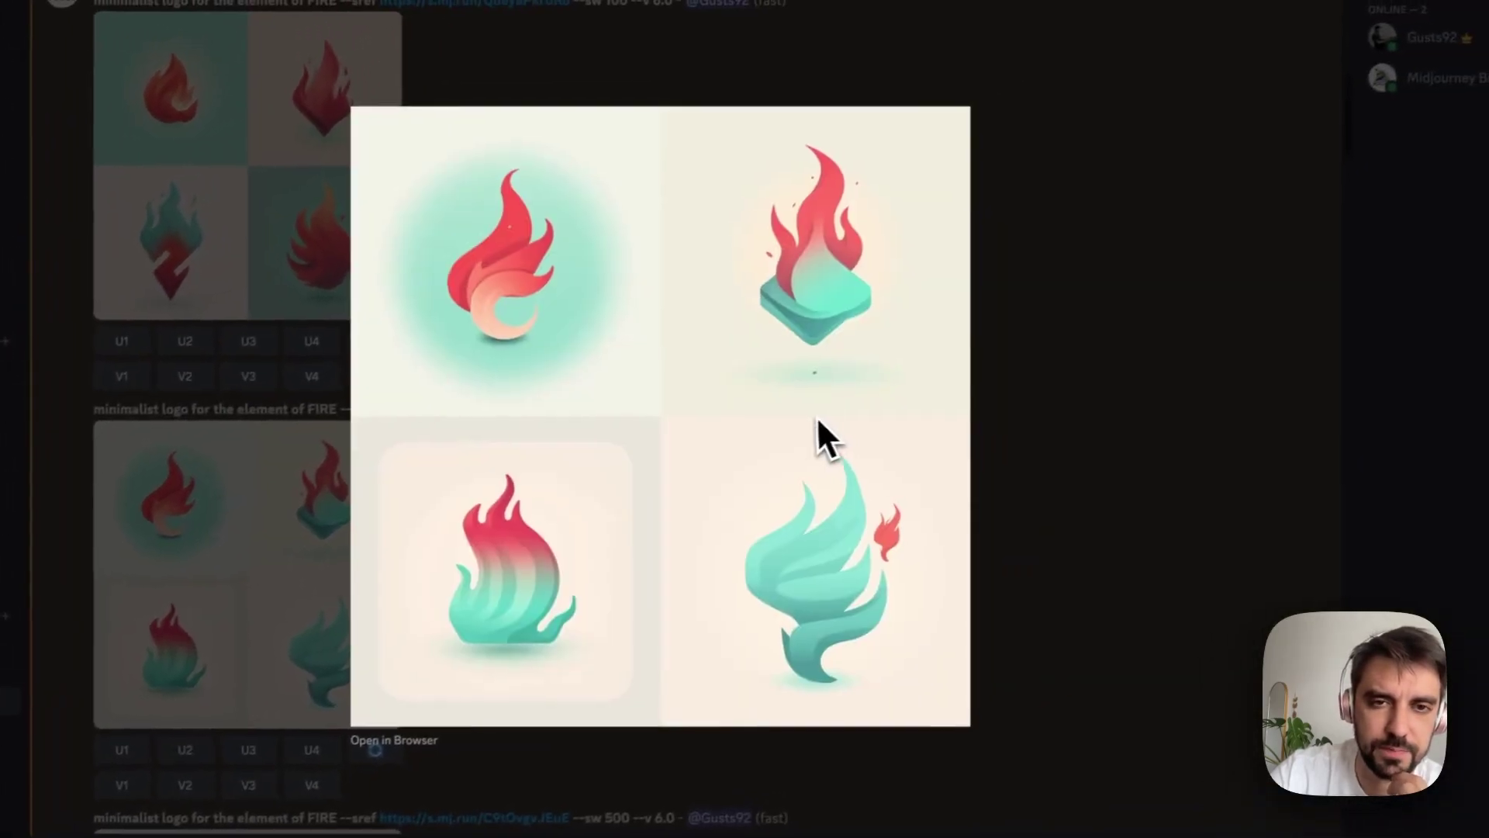
left_click(1100, 431)
Compare the FIRE results with the tornado reference image and enlarge the grid generated with --sw 500
scroll(528, 456, "up", 4)
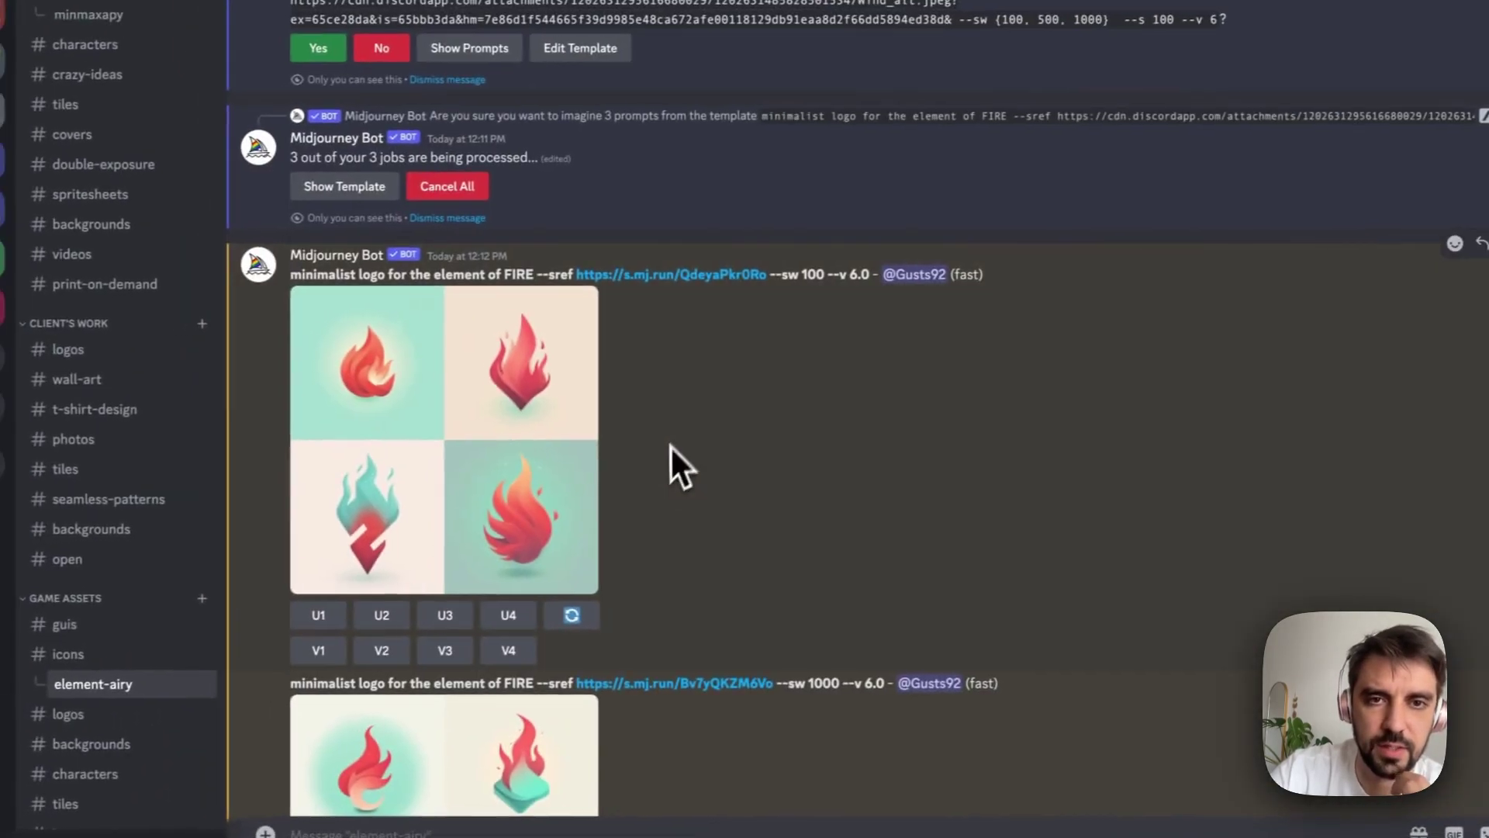
scroll(509, 593, "down", 3)
scroll(543, 504, "up", 6)
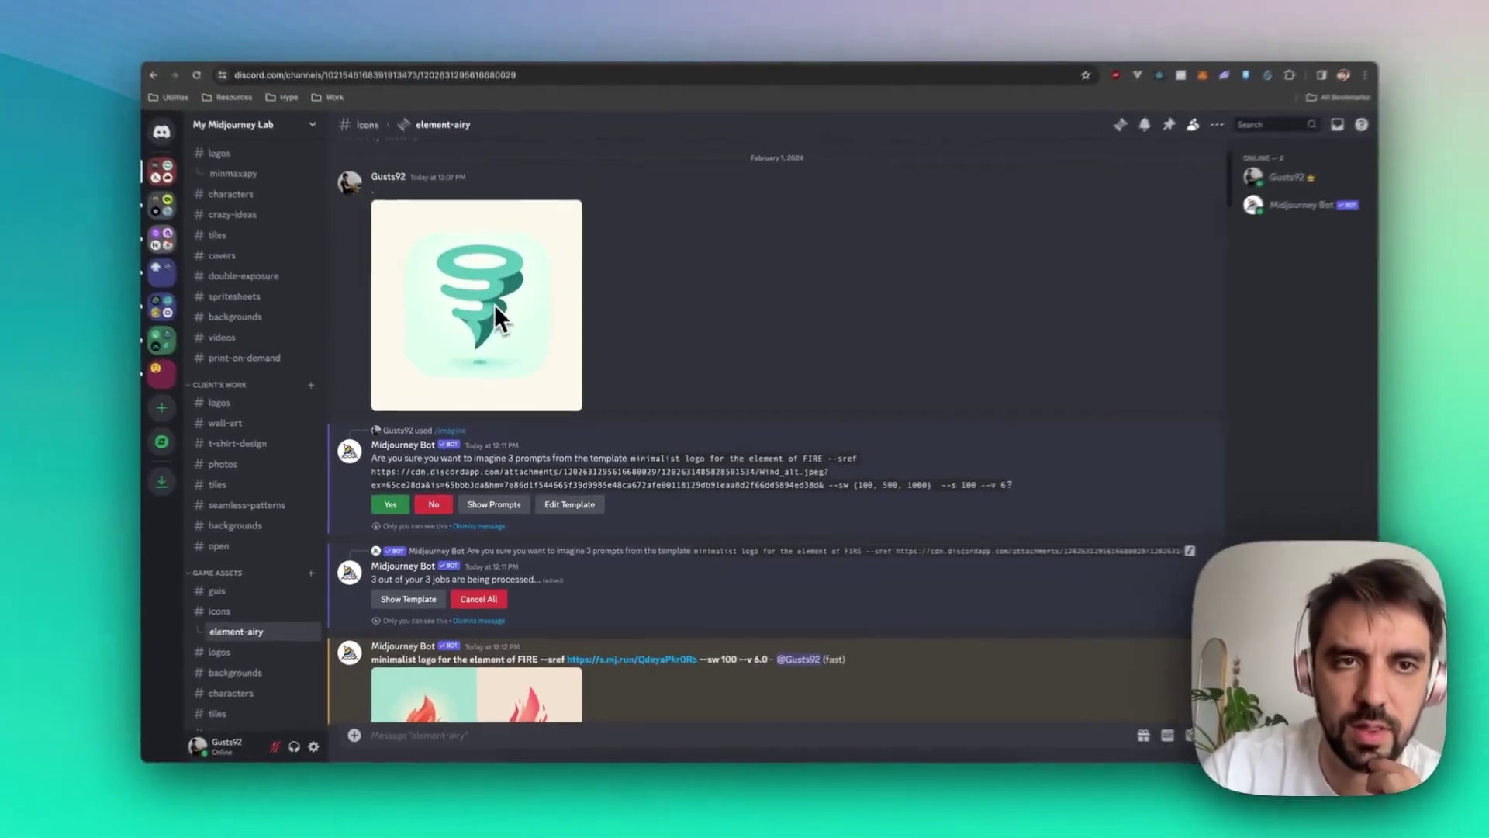
scroll(546, 458, "down", 10)
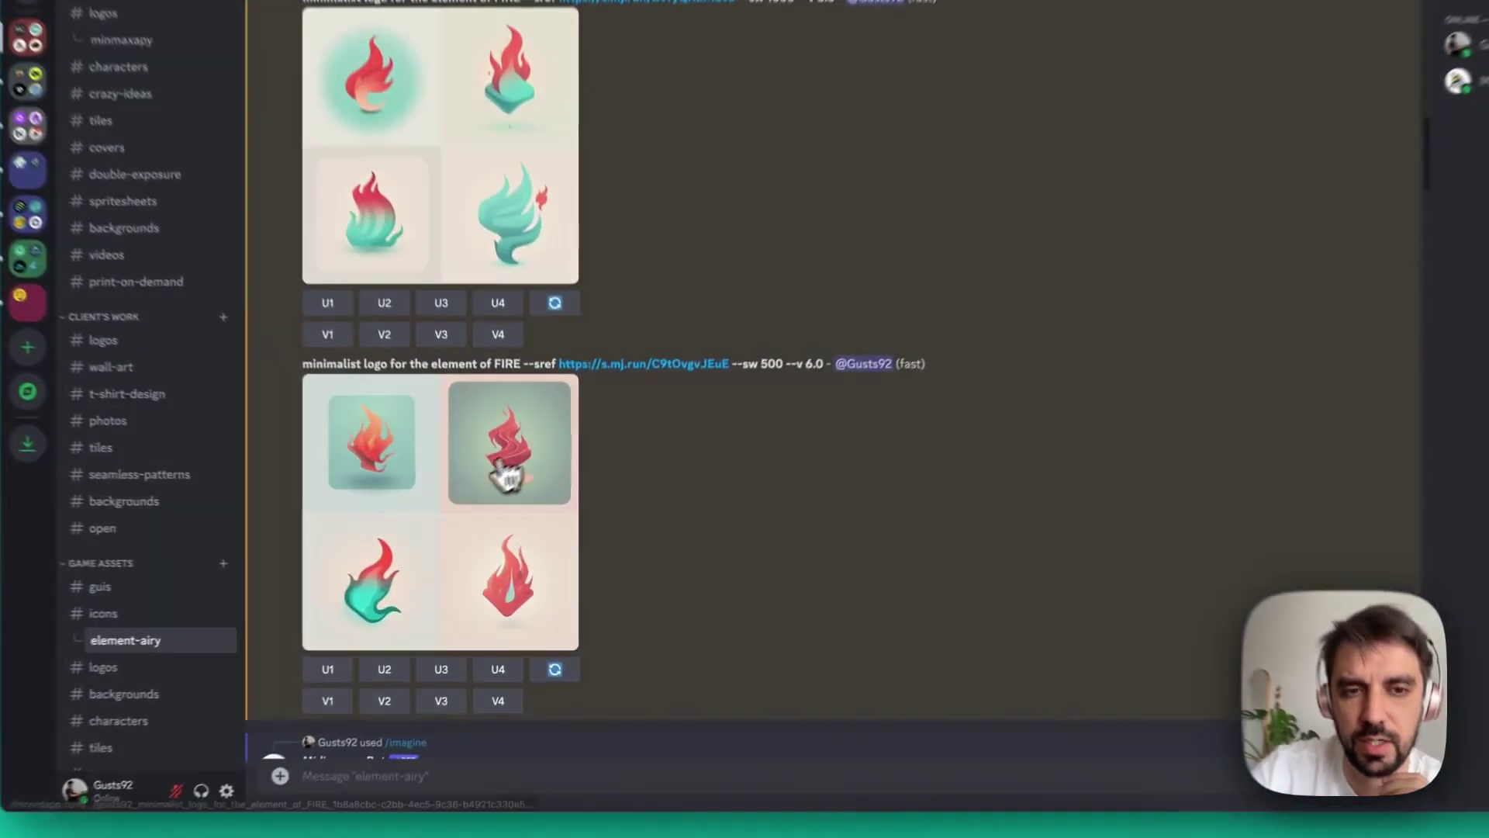
left_click(508, 505)
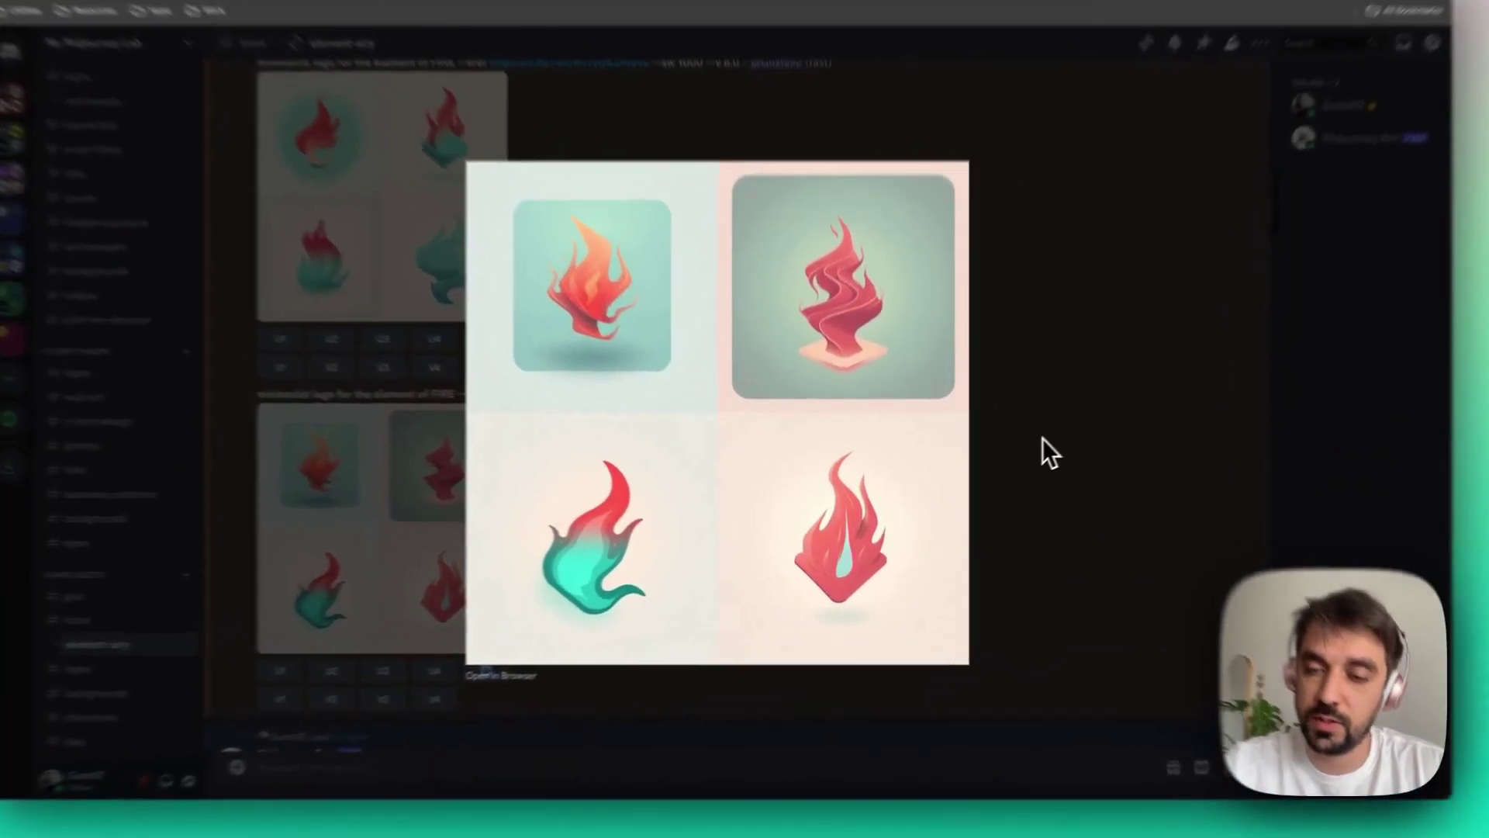
left_click(1042, 439)
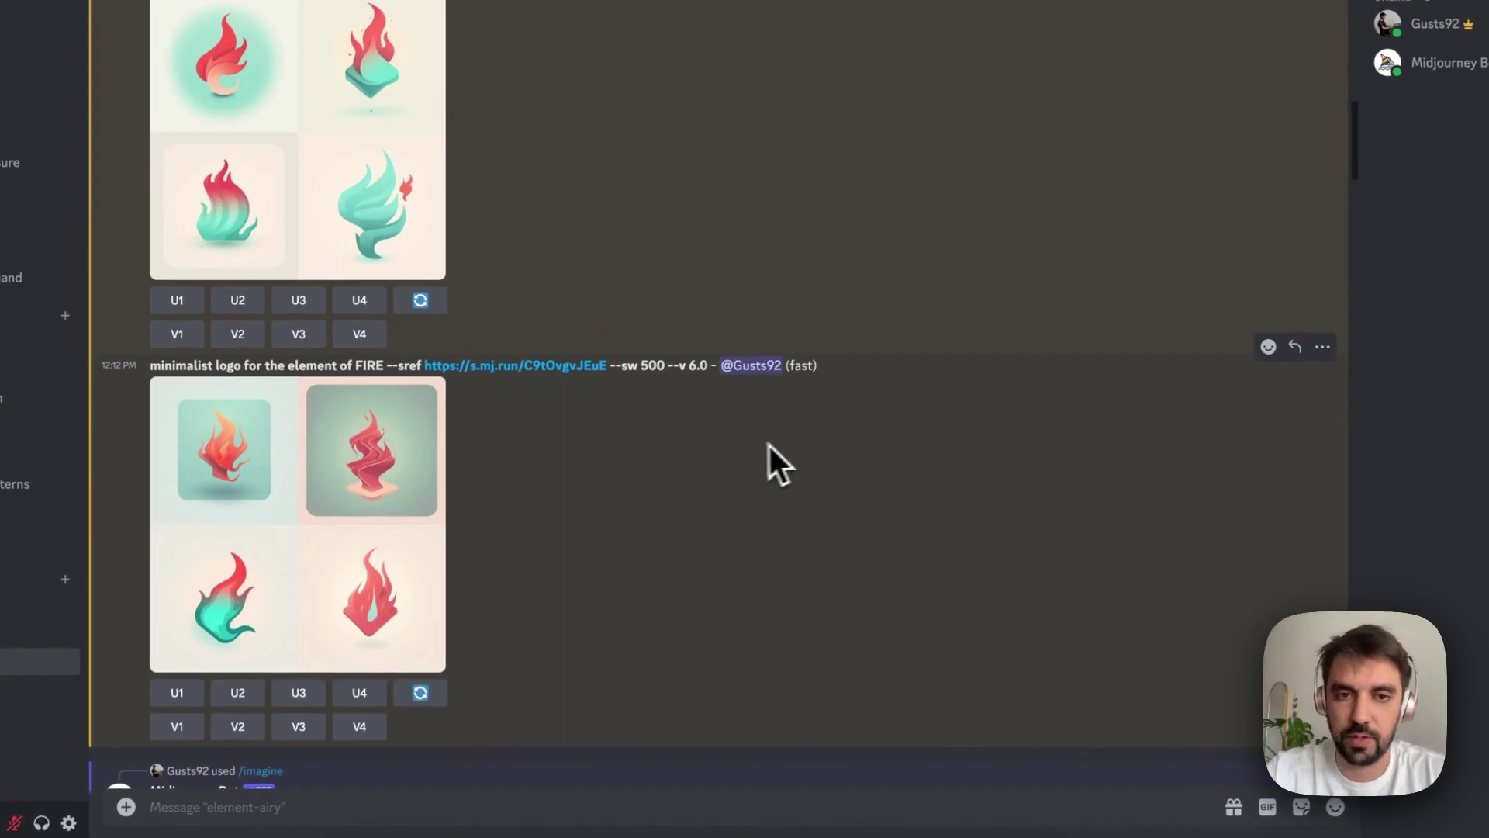
Examine the WATER logo prompt template, including its --sref image link and the --sw values
scroll(769, 445, "down", 5)
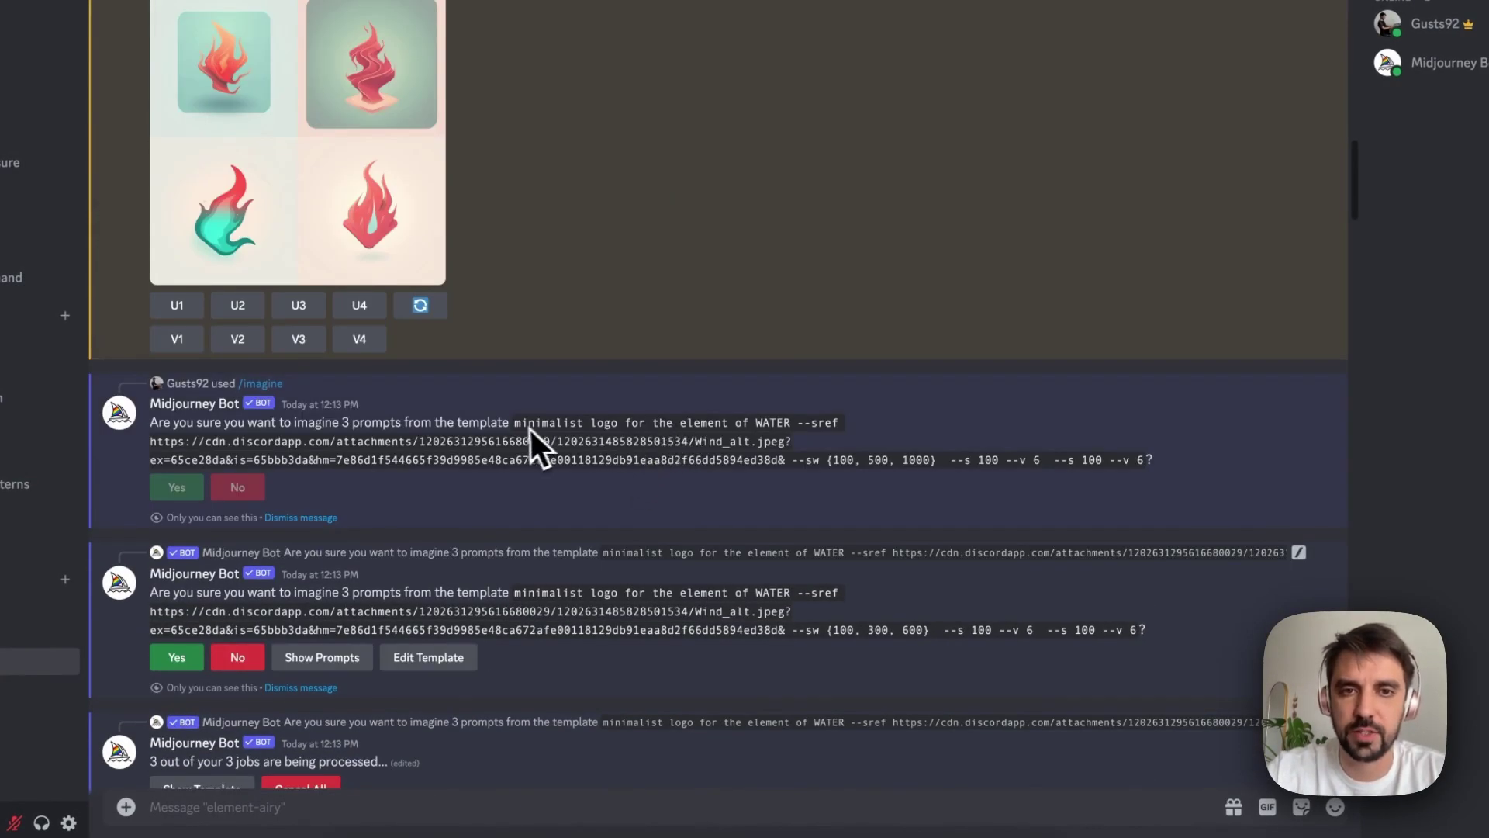
left_click_drag(516, 423, 784, 460)
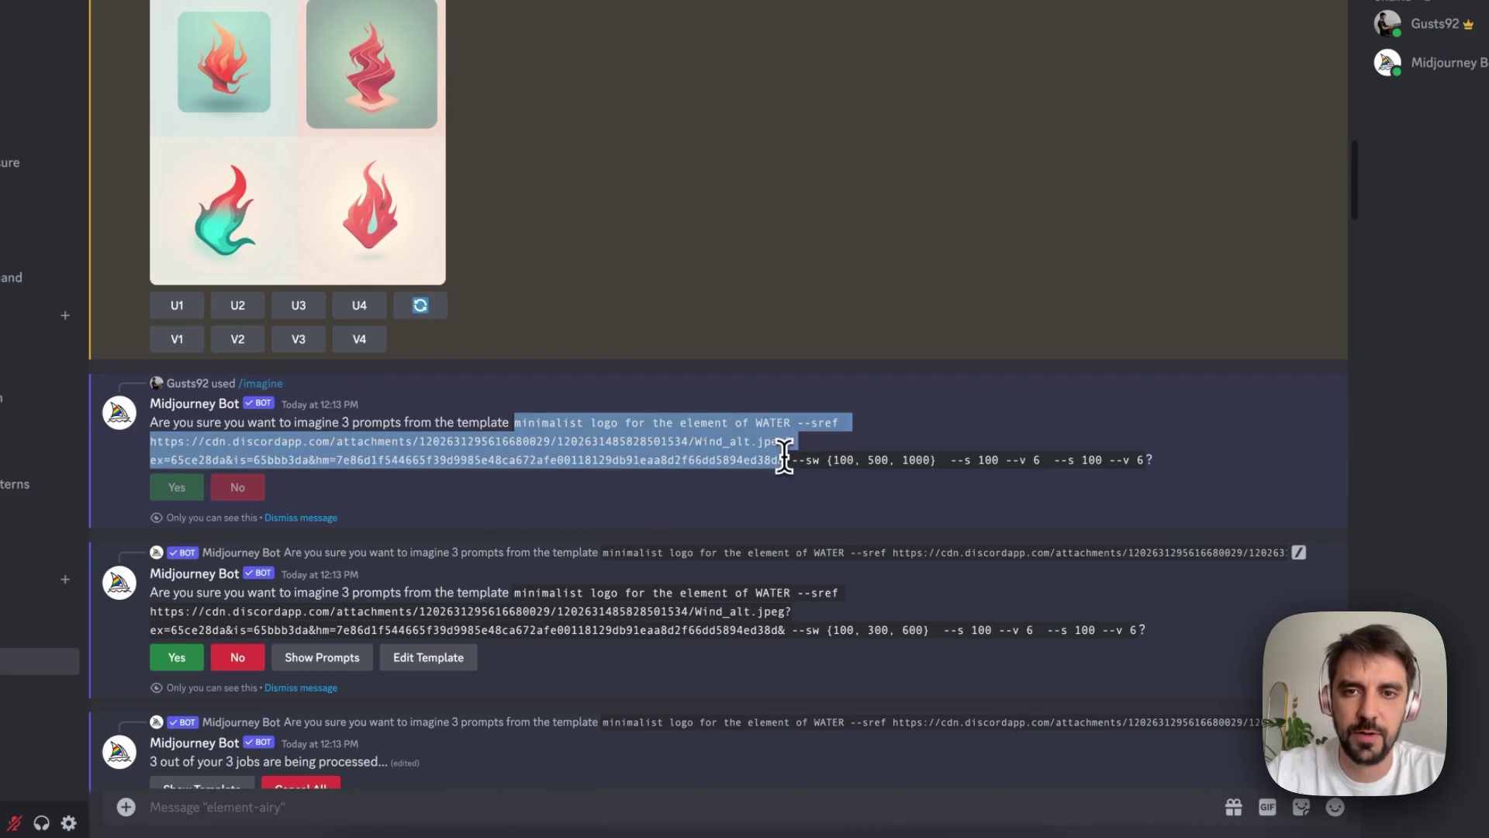
left_click(824, 458)
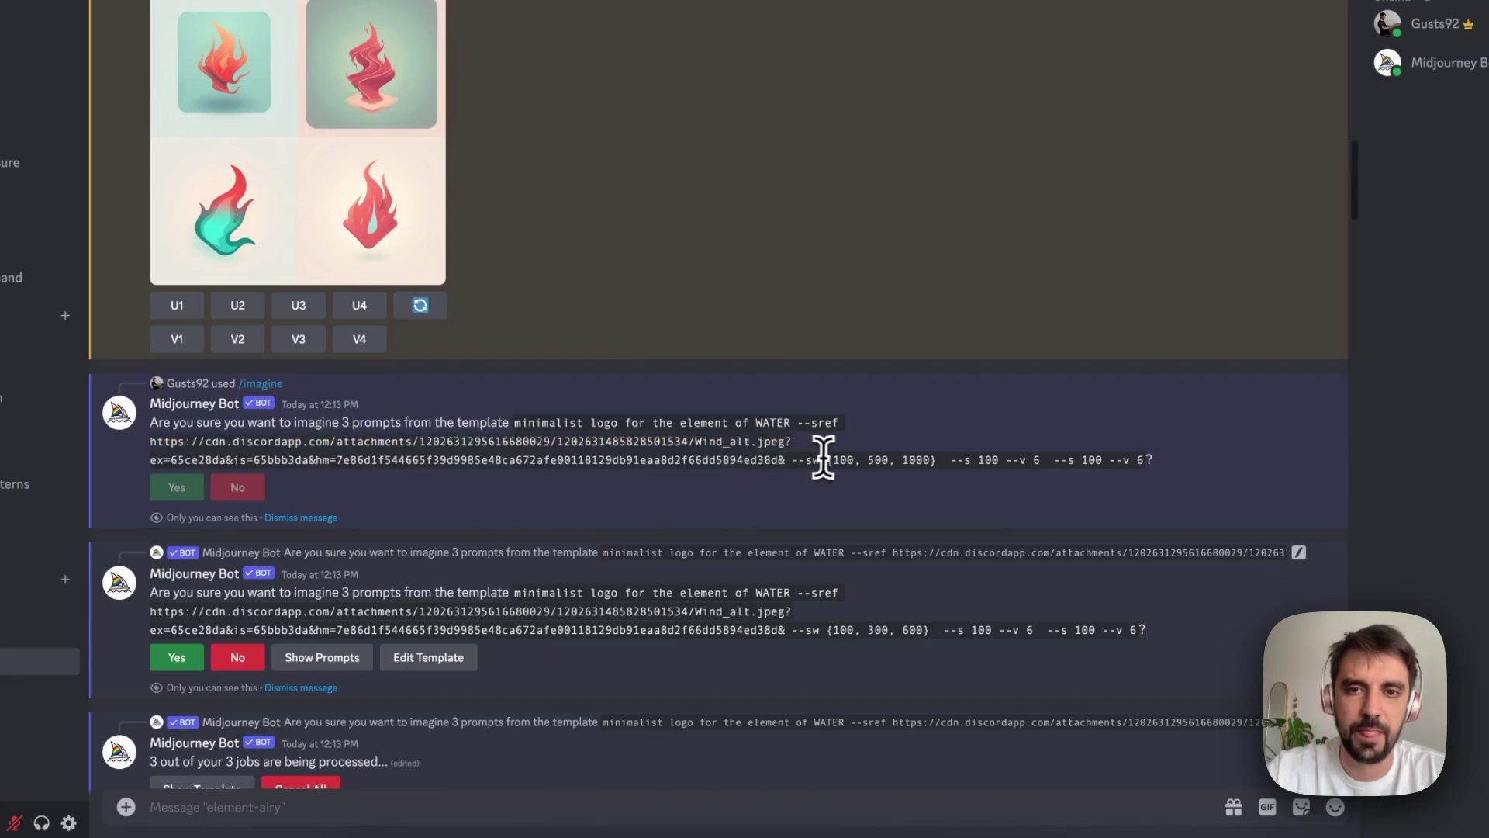
left_click(942, 460)
Enlarge the WATER logo grids generated with --sw 300 and --sw 600 one after the other
scroll(765, 488, "down", 10)
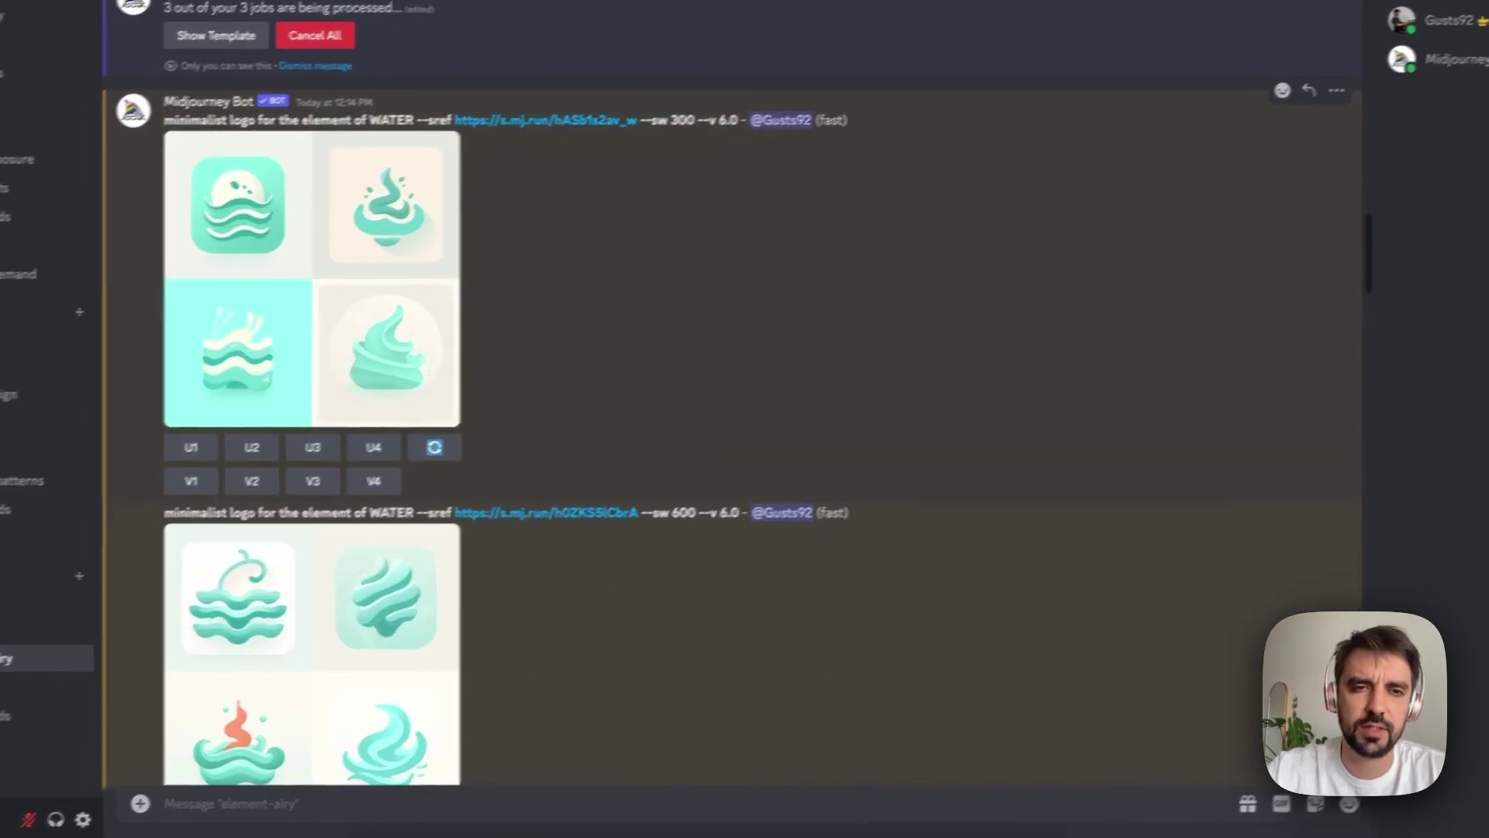
left_click(248, 210)
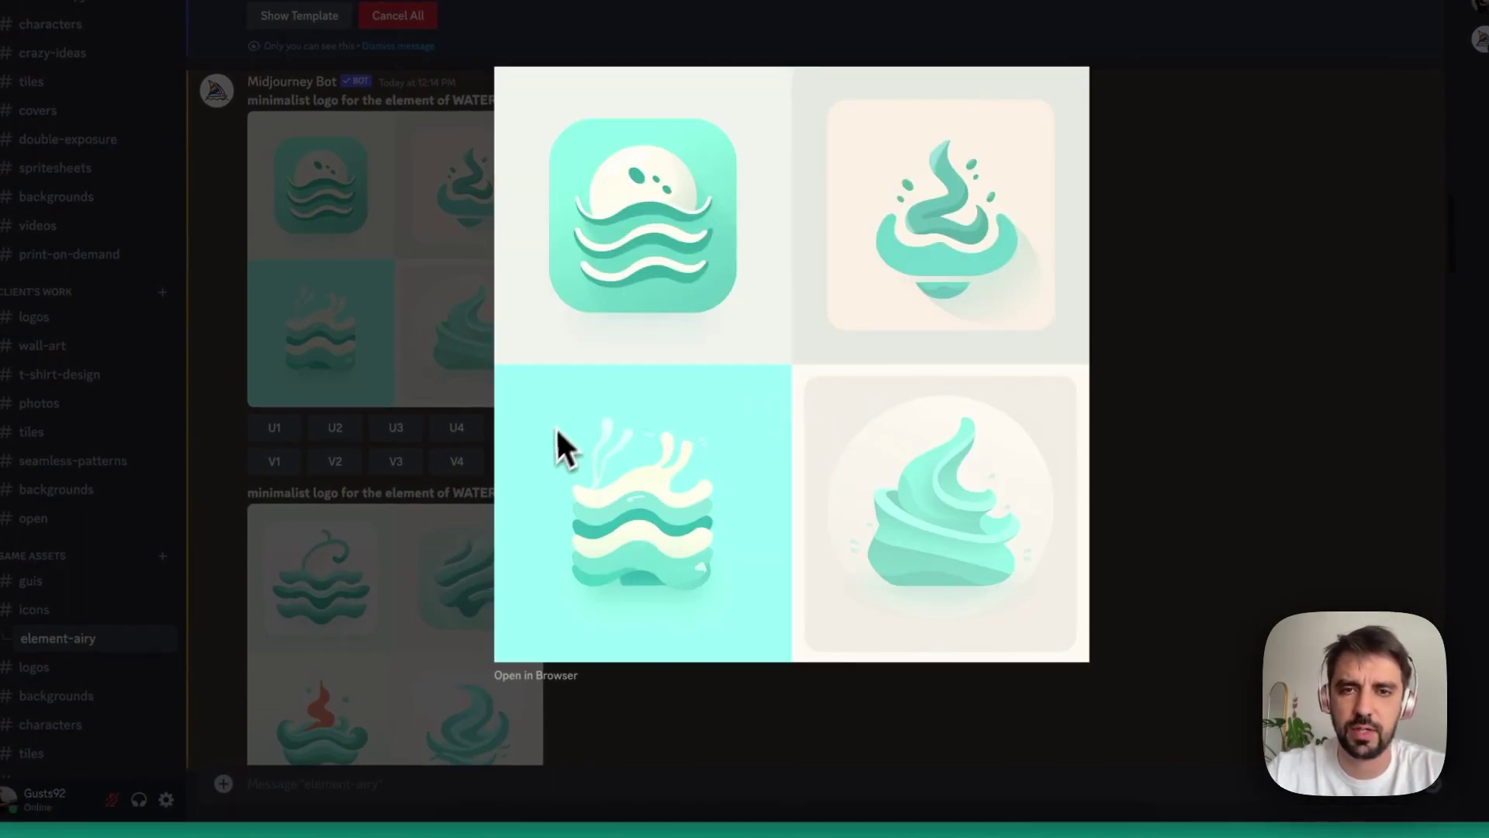
left_click(1210, 245)
scroll(549, 573, "down", 3)
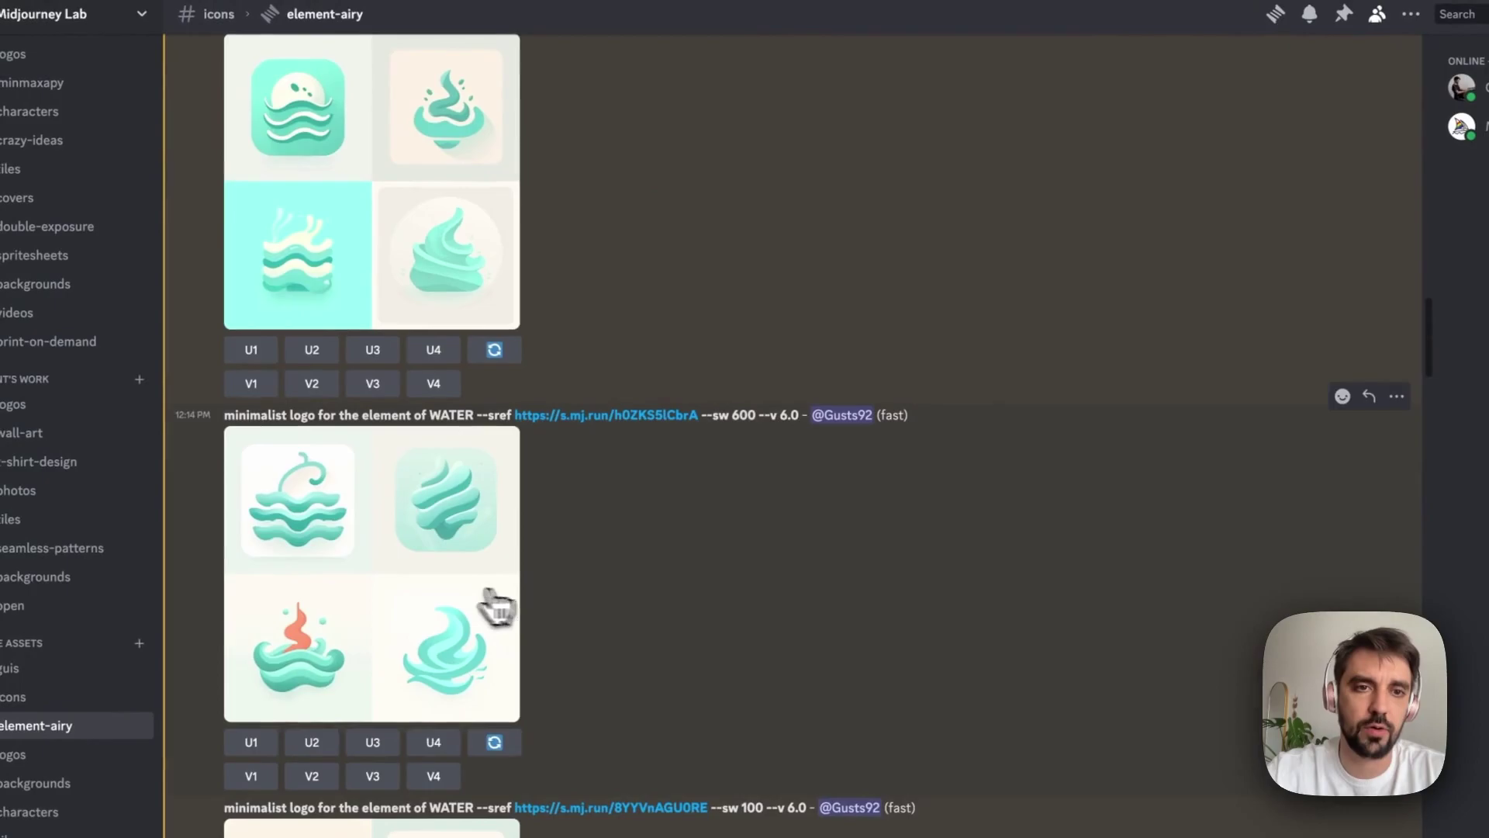
left_click(396, 671)
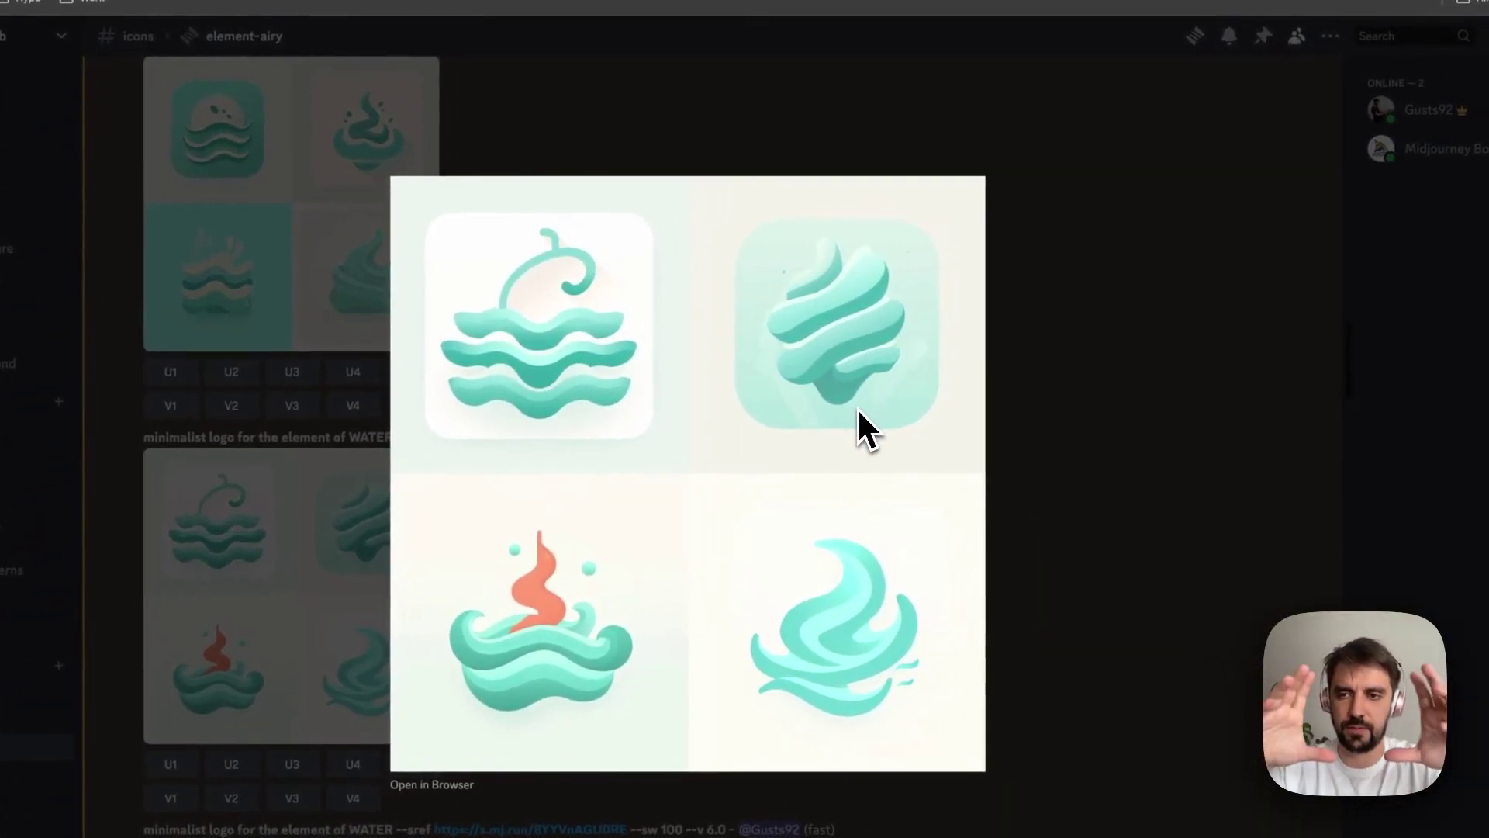
left_click(1024, 407)
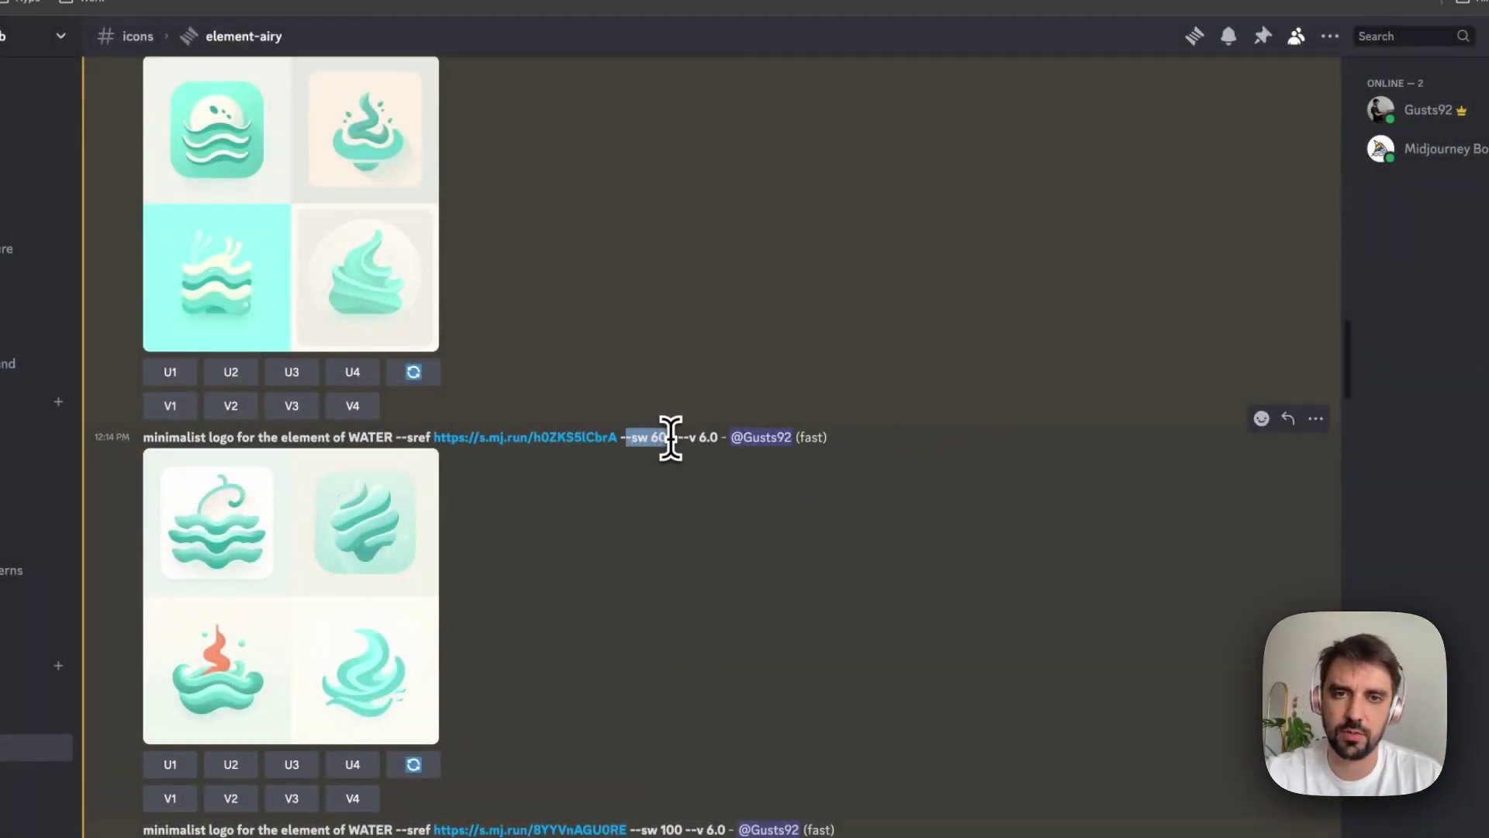
View the WATER logo grid generated with --sw 100 at full size
scroll(681, 537, "down", 5)
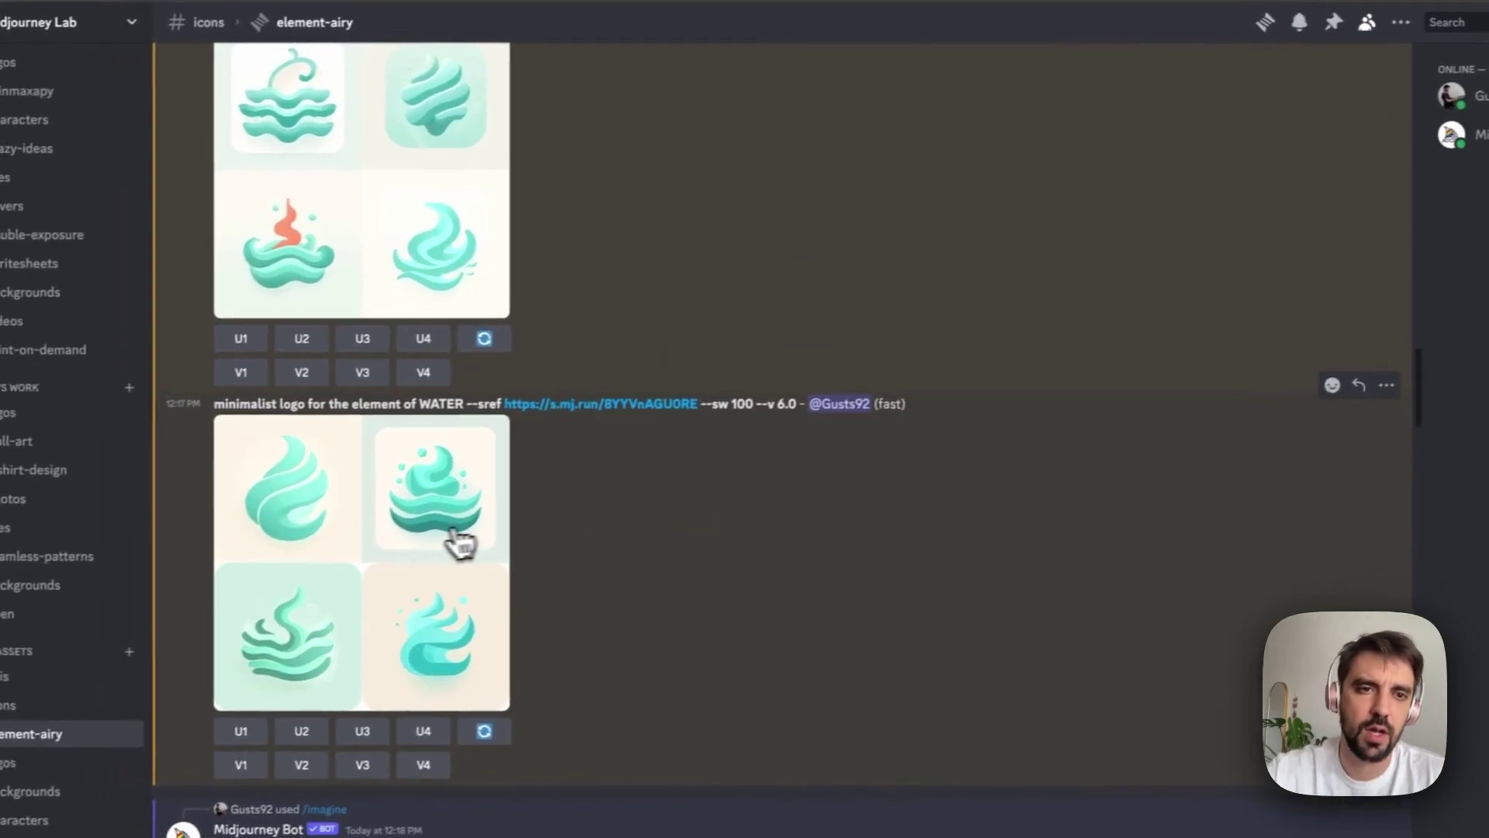
left_click(366, 560)
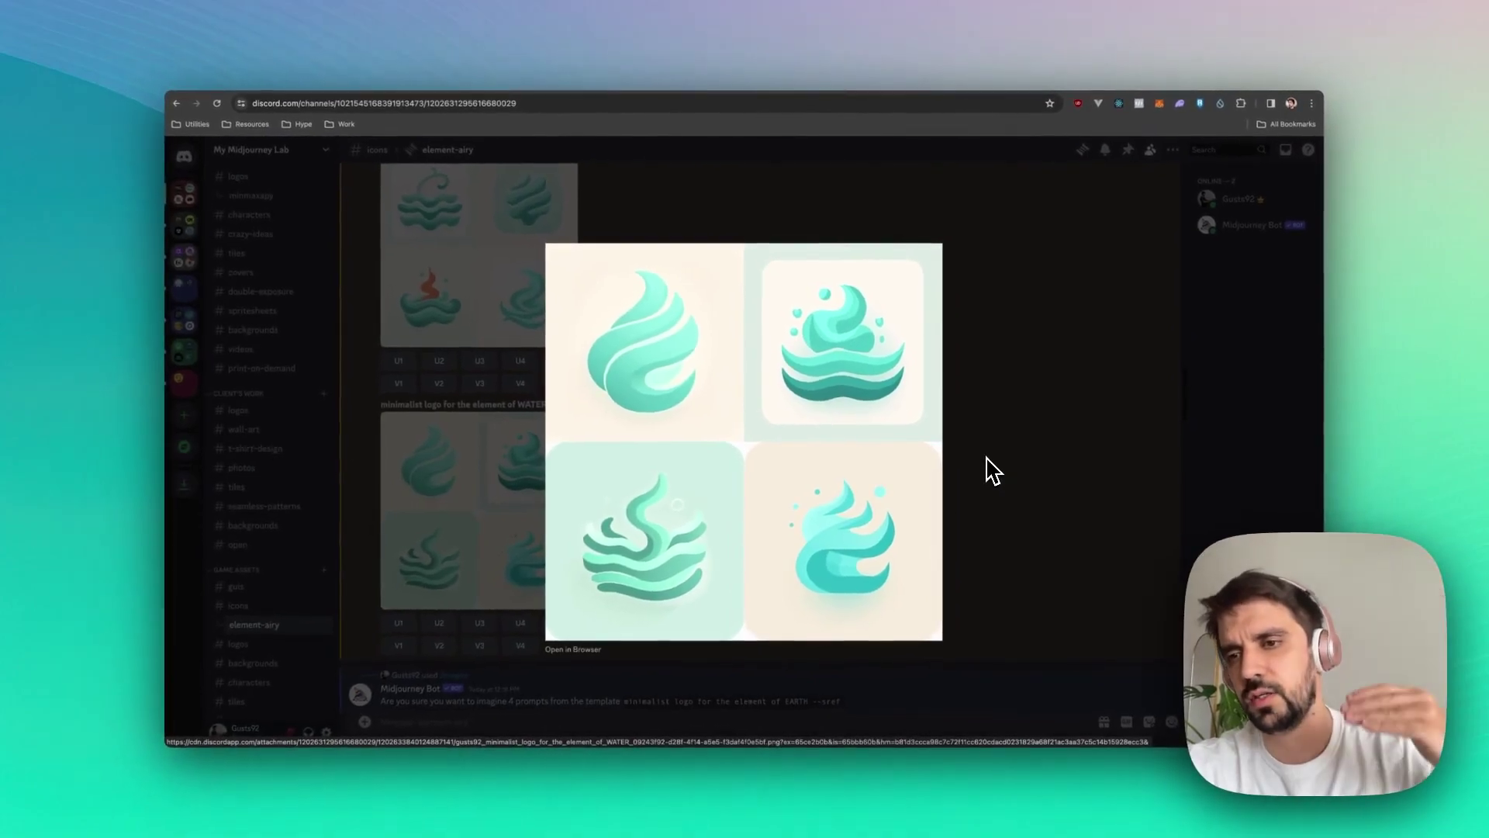
left_click(1059, 500)
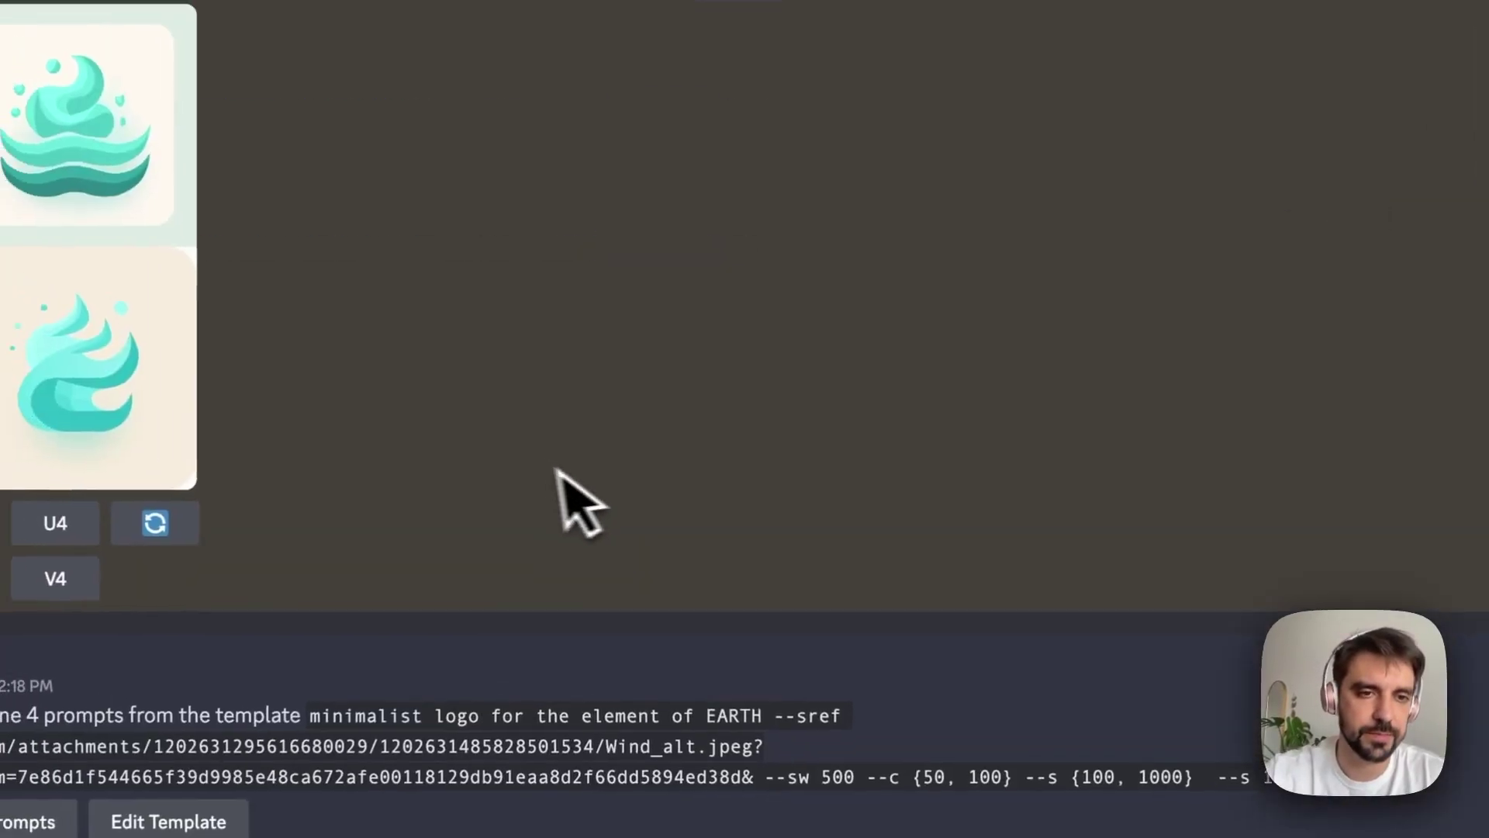
Examine the description and --sref reference in the EARTH logo prompt template
scroll(661, 509, "down", 5)
scroll(661, 487, "up", 3)
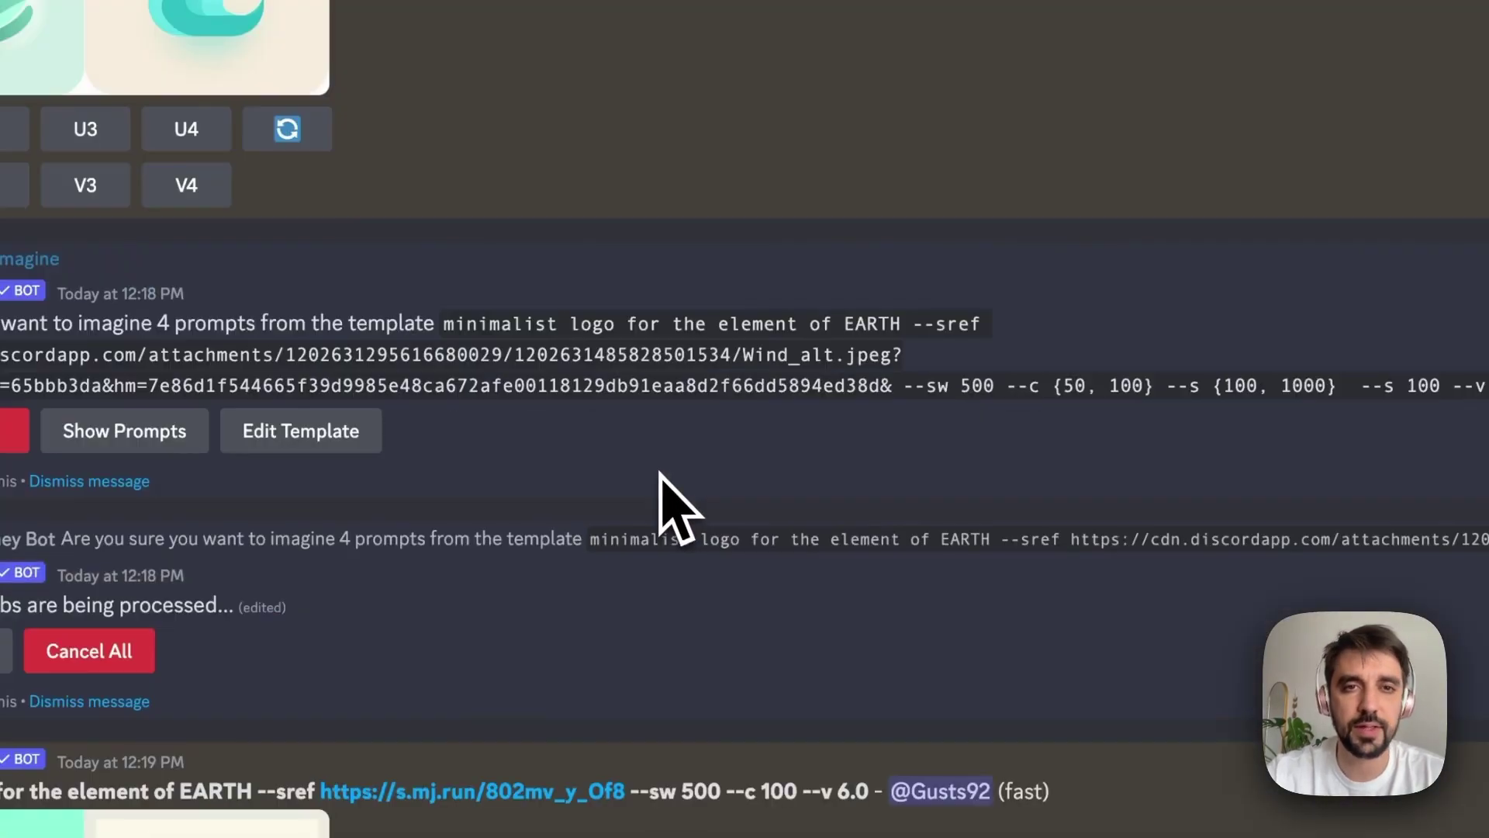
left_click_drag(819, 324, 1012, 332)
left_click(962, 349)
View the EARTH logo grid generated with --c 100 at full size and examine the template's --c and --s values
scroll(729, 393, "down", 5)
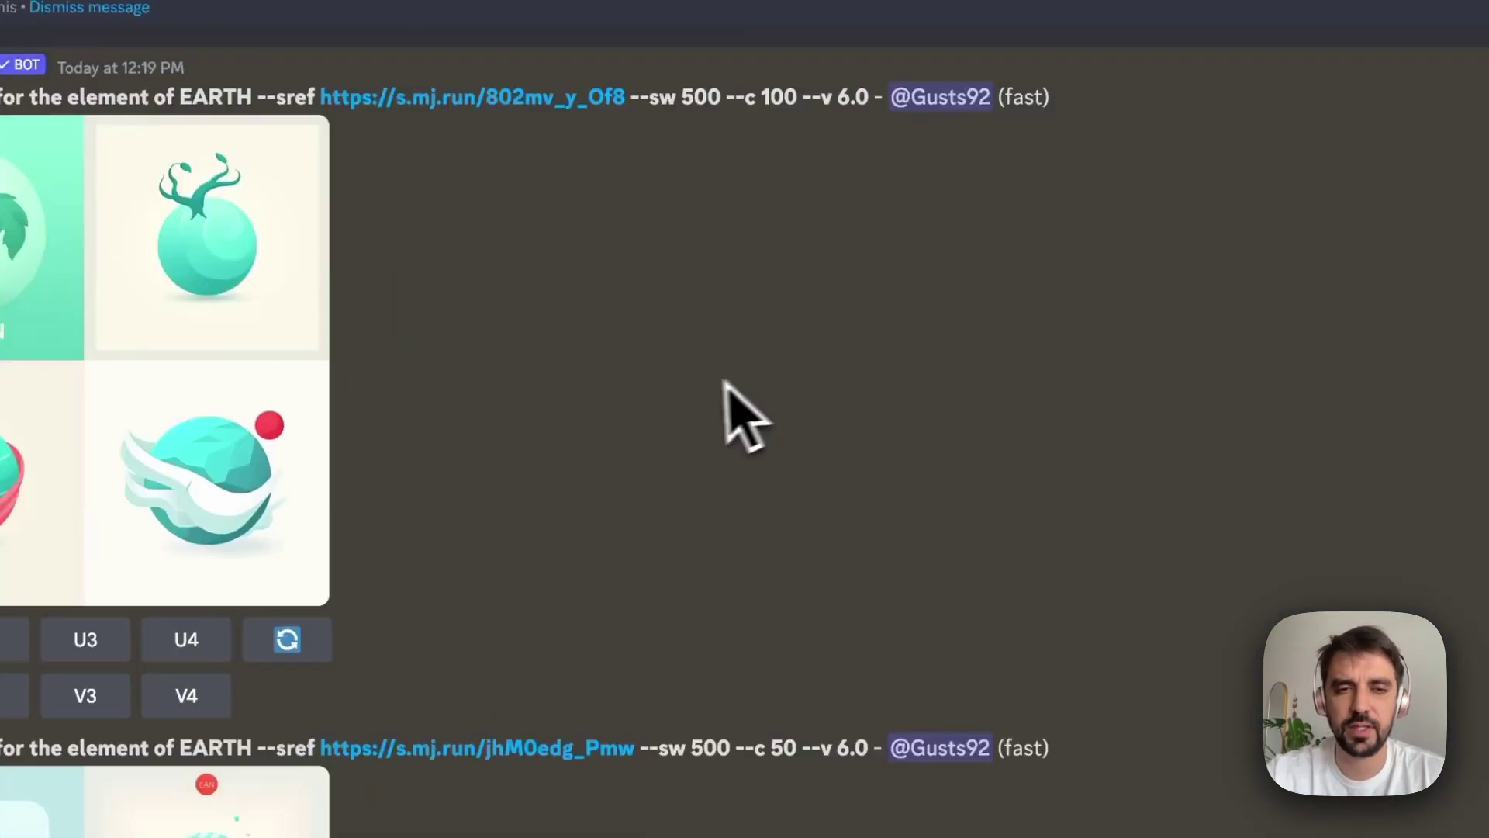
left_click(154, 439)
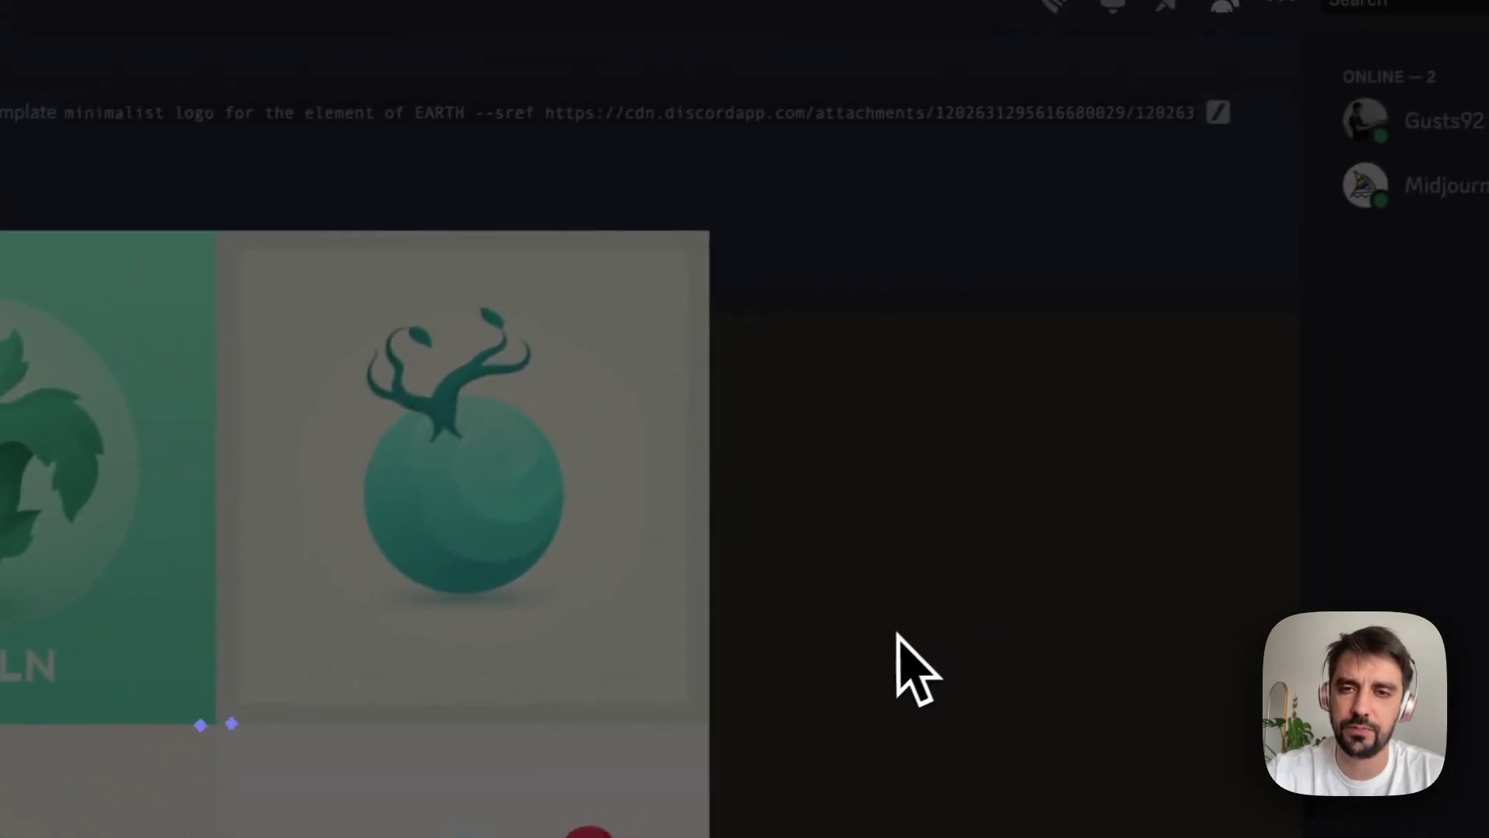
scroll(869, 663, "up", 3)
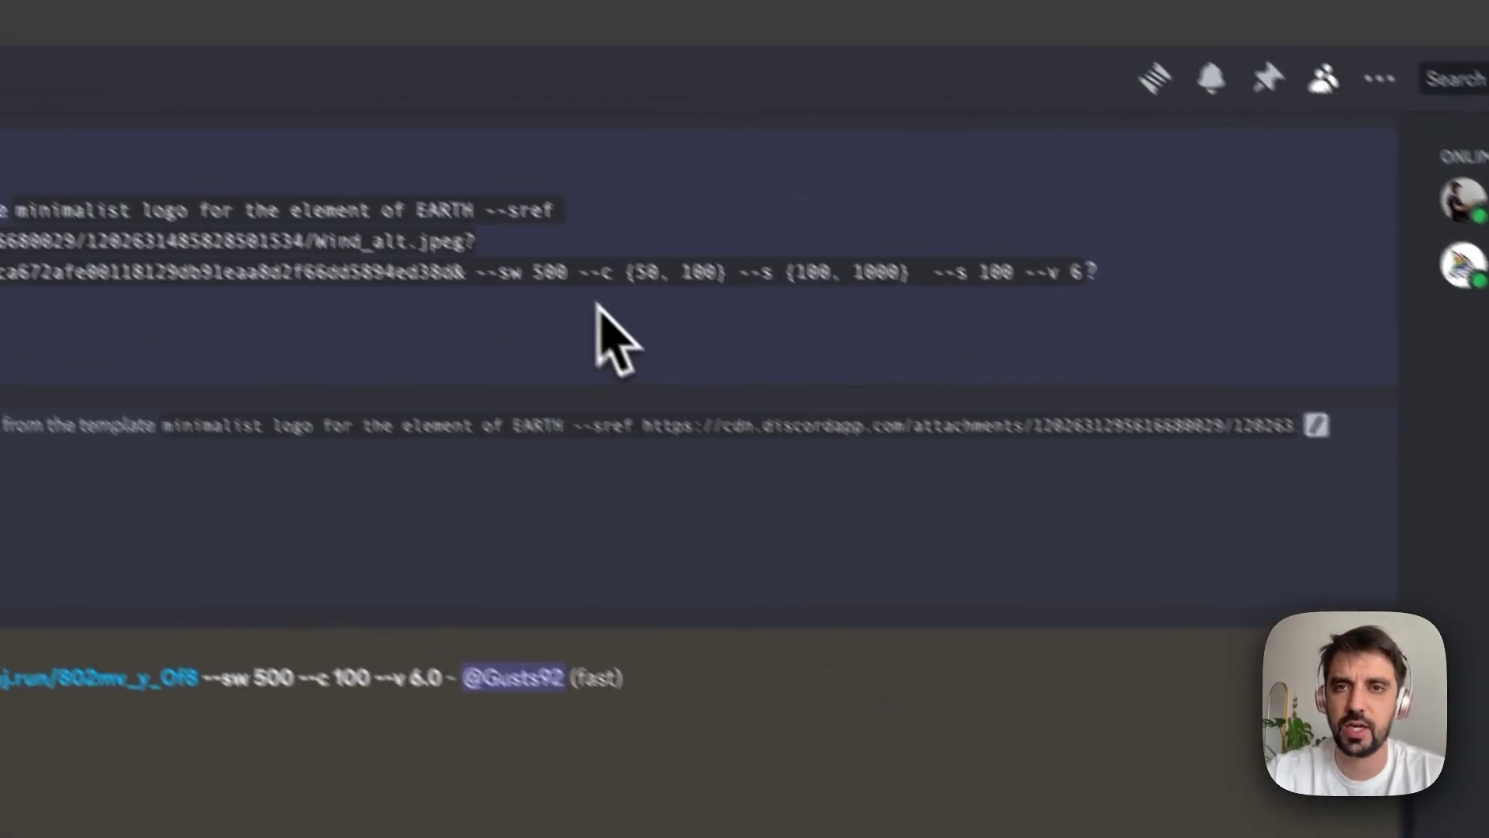
left_click_drag(654, 325, 883, 314)
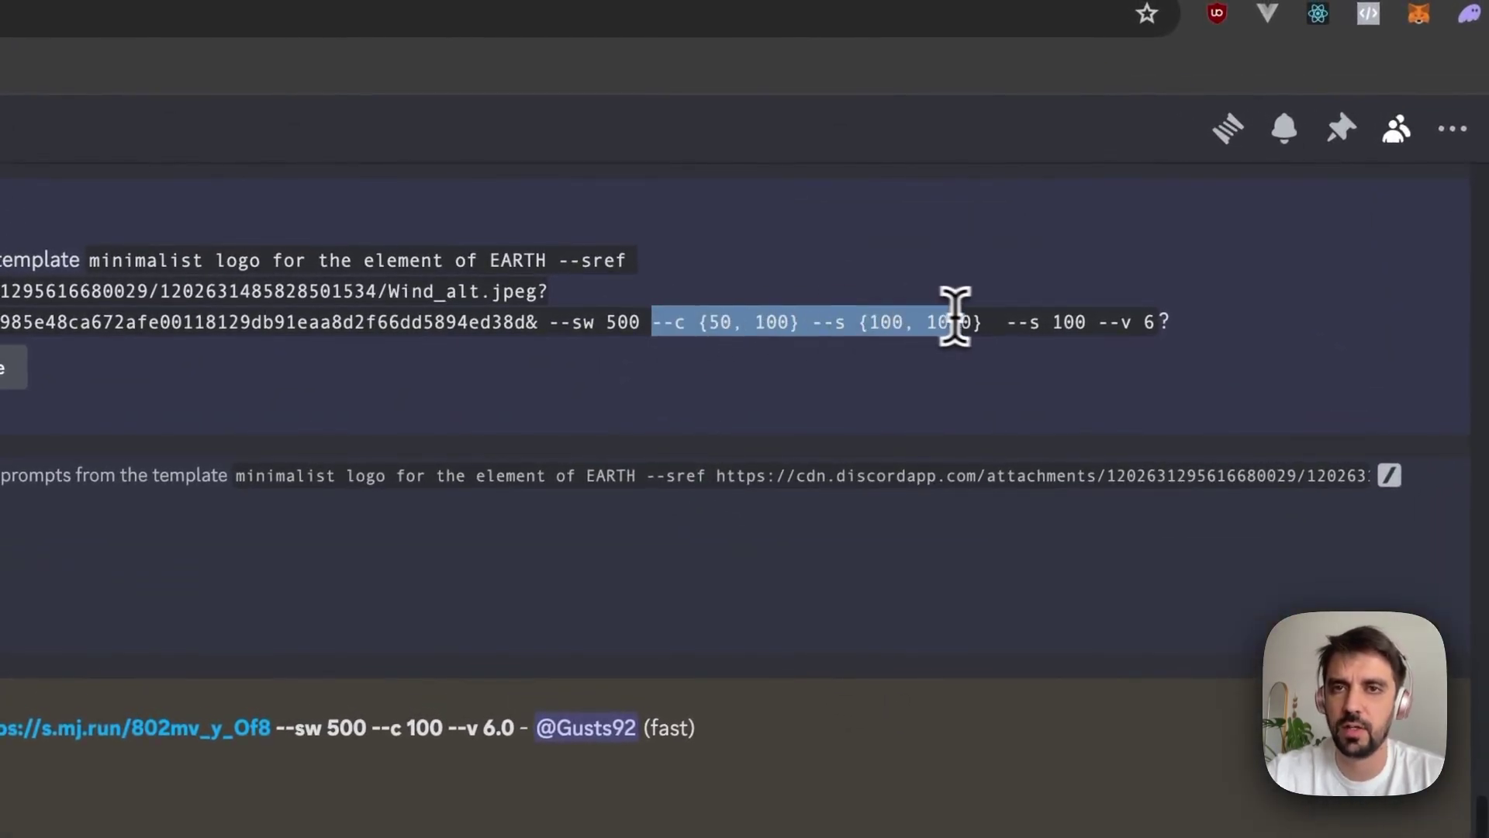
left_click(979, 318)
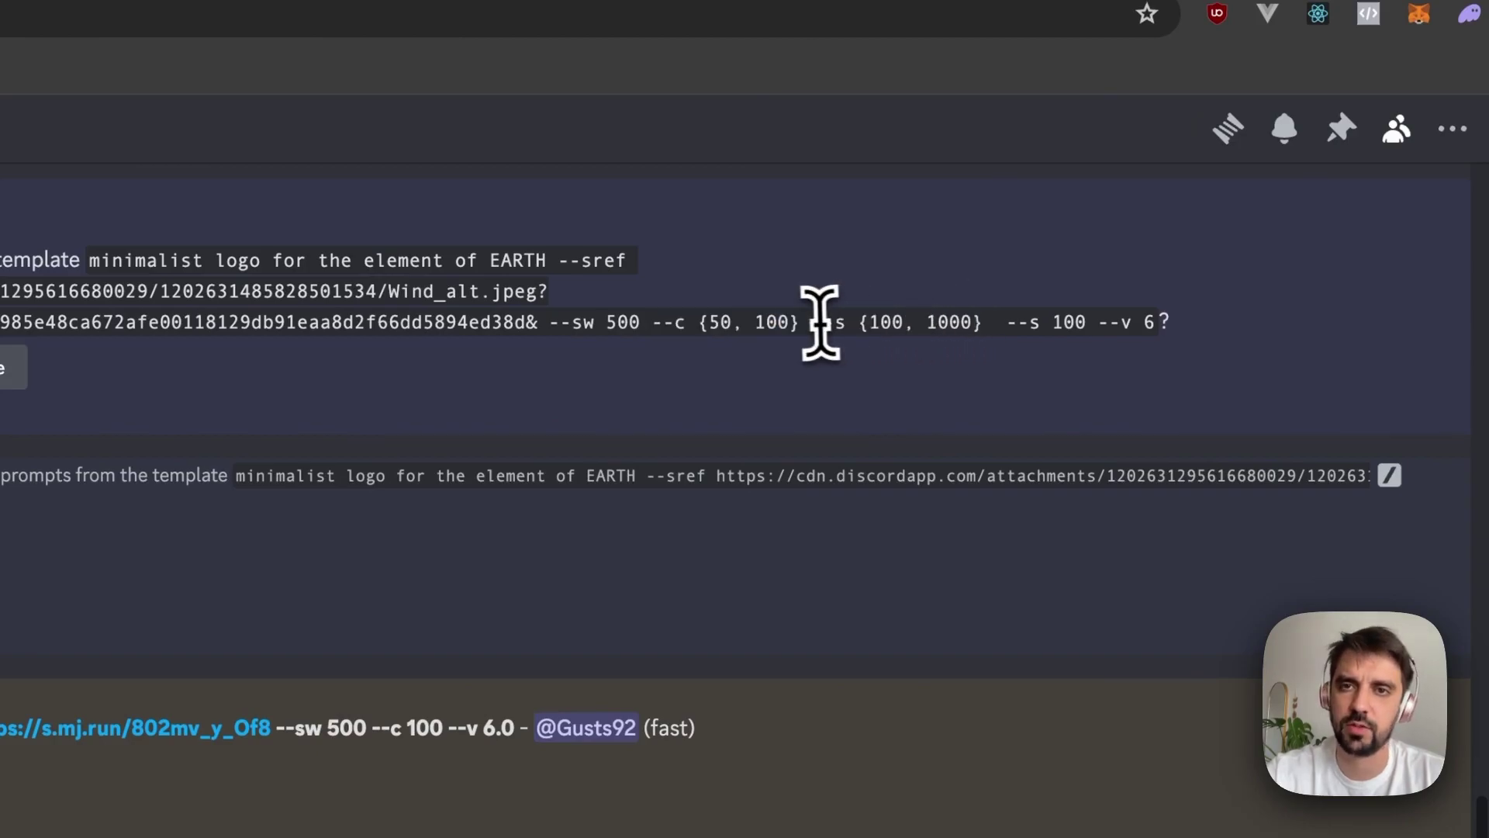
Examine the --s values in the EARTH prompt template and the prompt of the grid generated with --c 50
left_click_drag(823, 322, 992, 322)
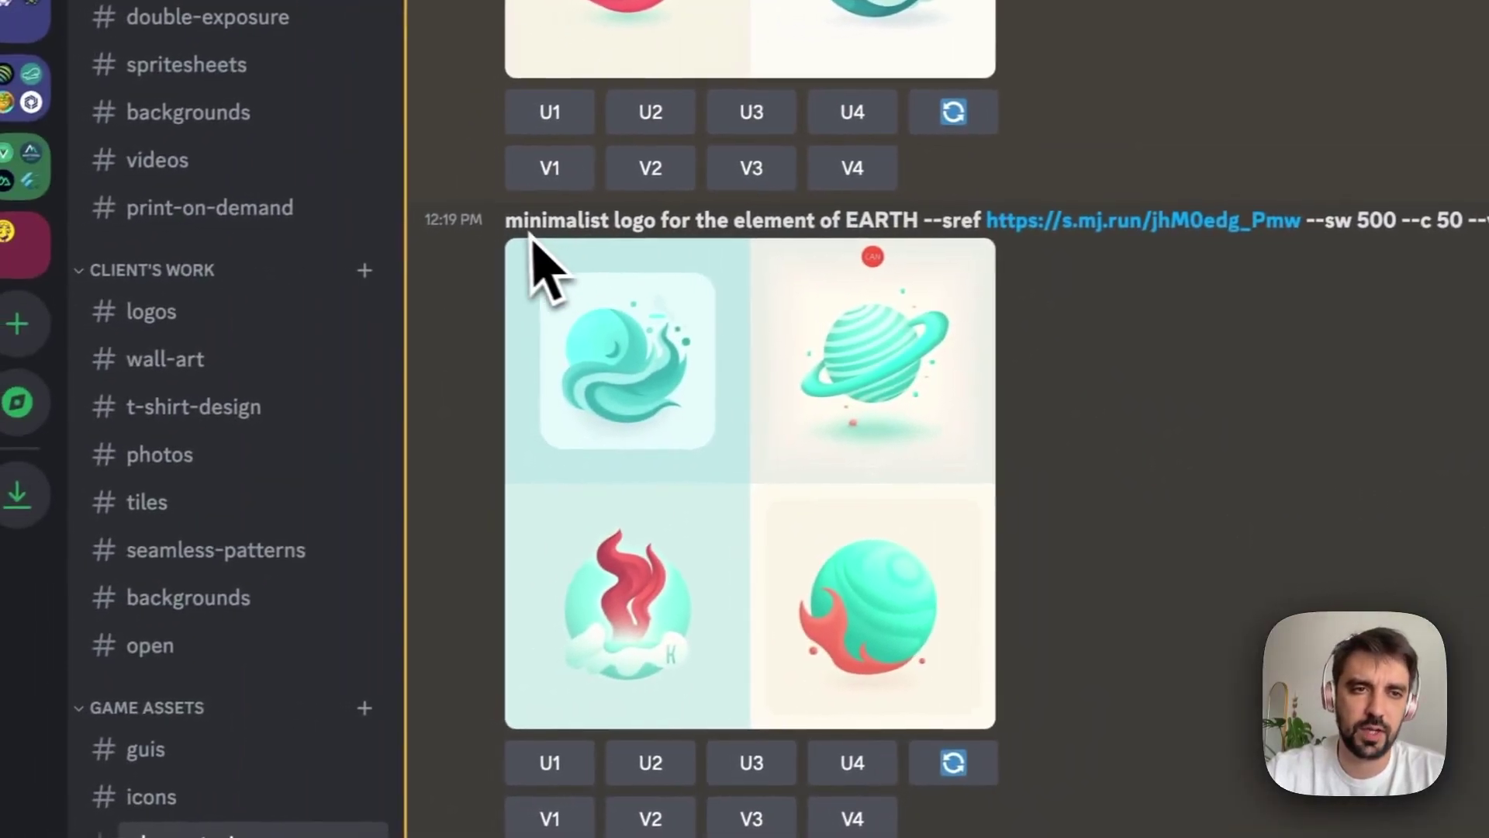
left_click_drag(1, 252, 404, 243)
left_click(923, 213)
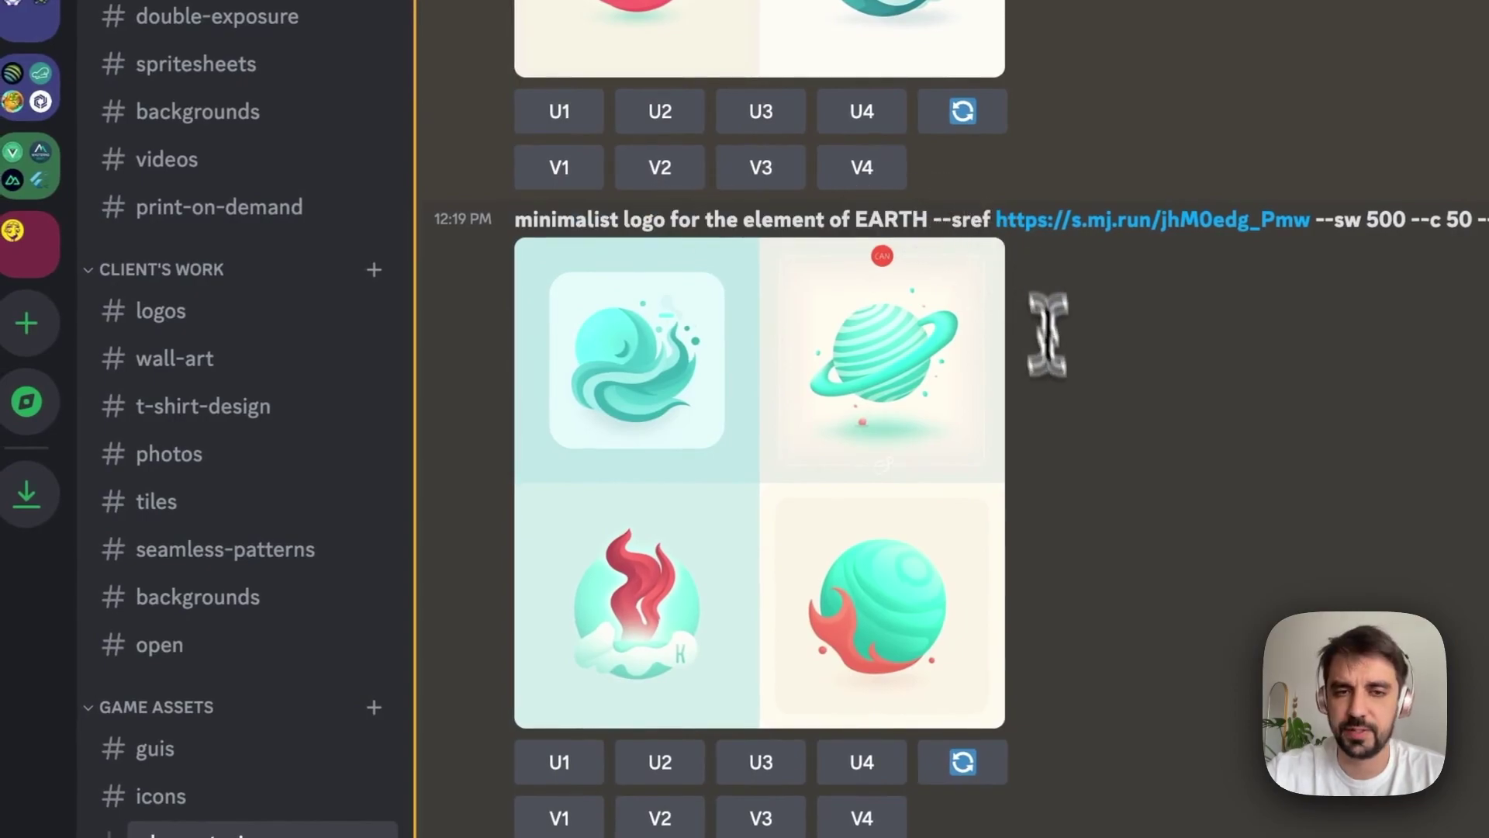
View the EARTH logo grids generated with --s 1000 at --c 50 and --c 100 at full size
scroll(1089, 472, "down", 5)
left_click(768, 749)
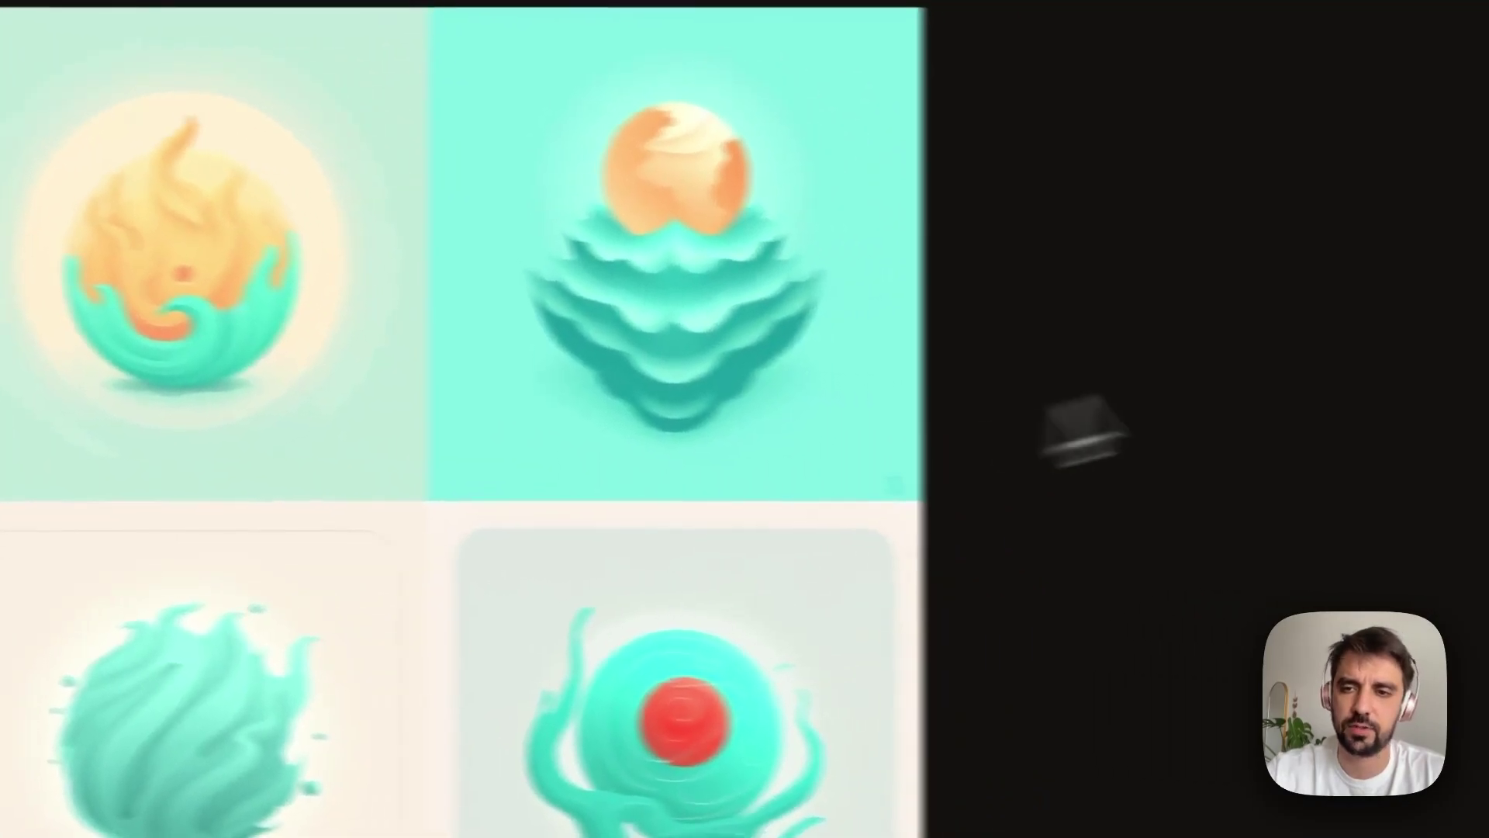
left_click(1158, 241)
scroll(393, 418, "down", 3)
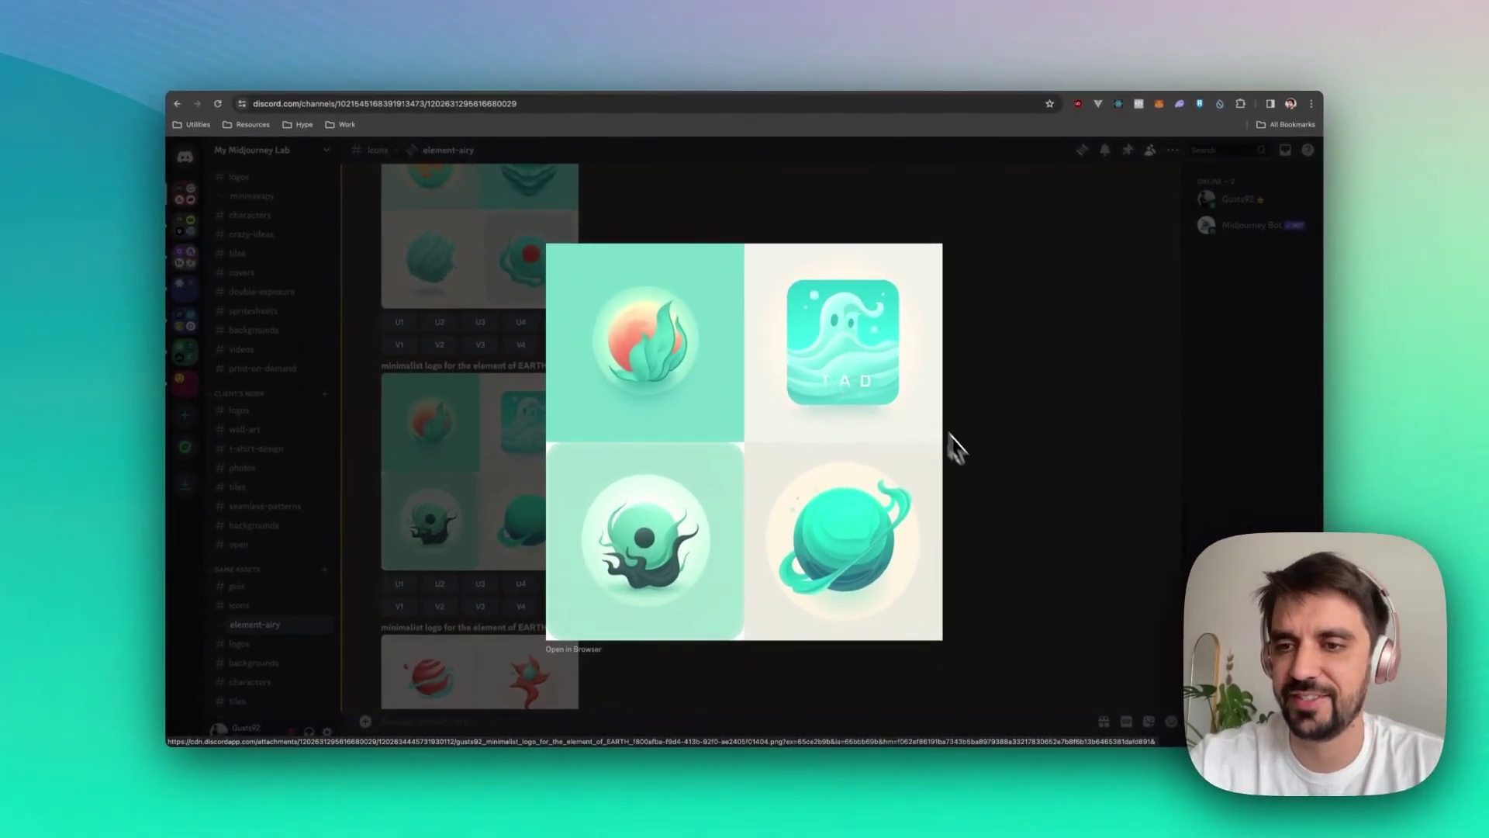
left_click(1009, 510)
Examine the EARTH prompt with "light brown and brown" and --sw 500, and view its logo grid at full size
scroll(735, 450, "down", 3)
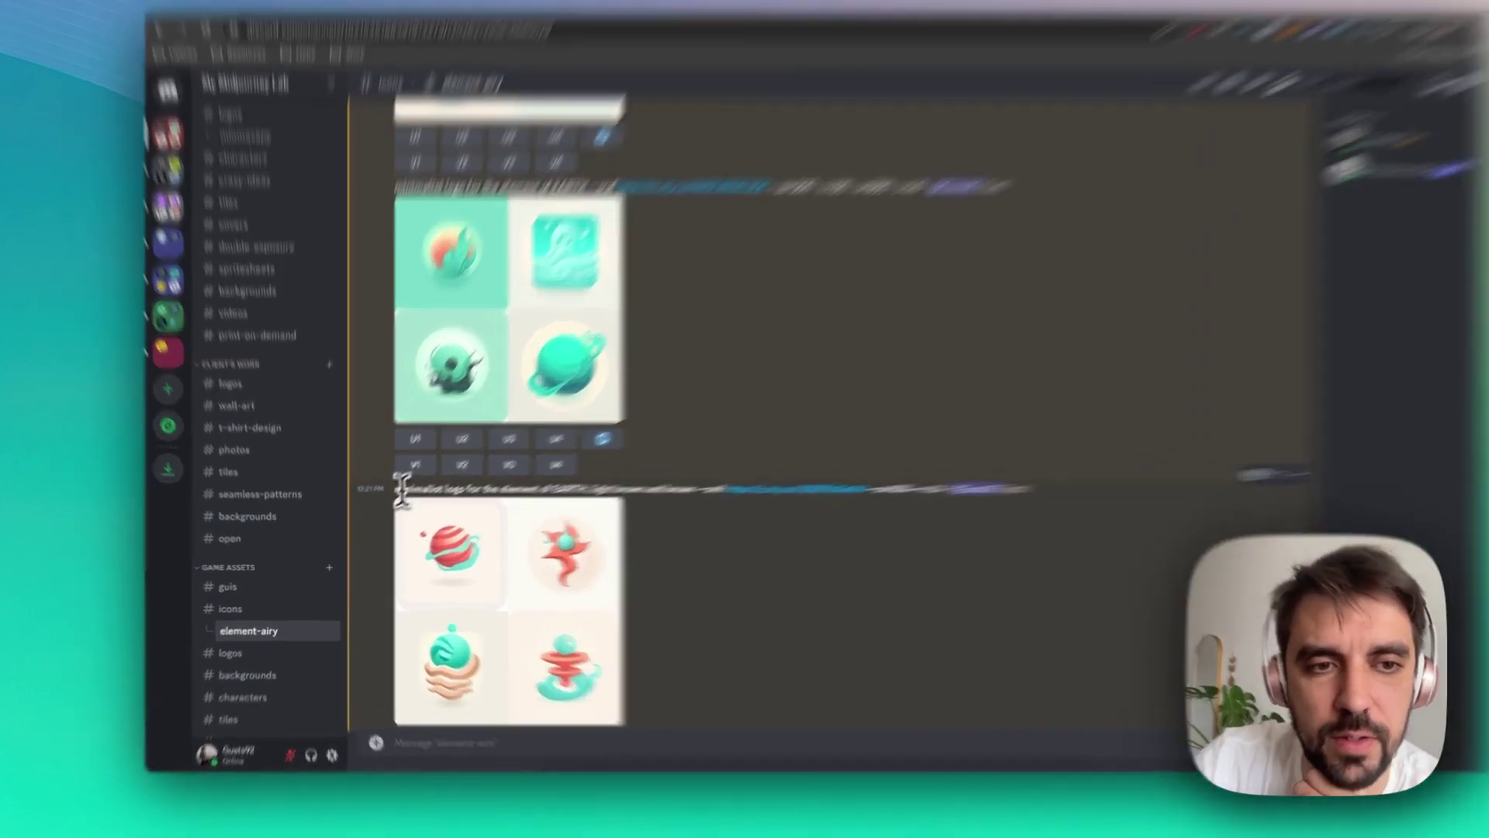
left_click_drag(382, 501, 429, 501)
left_click_drag(624, 381, 1138, 379)
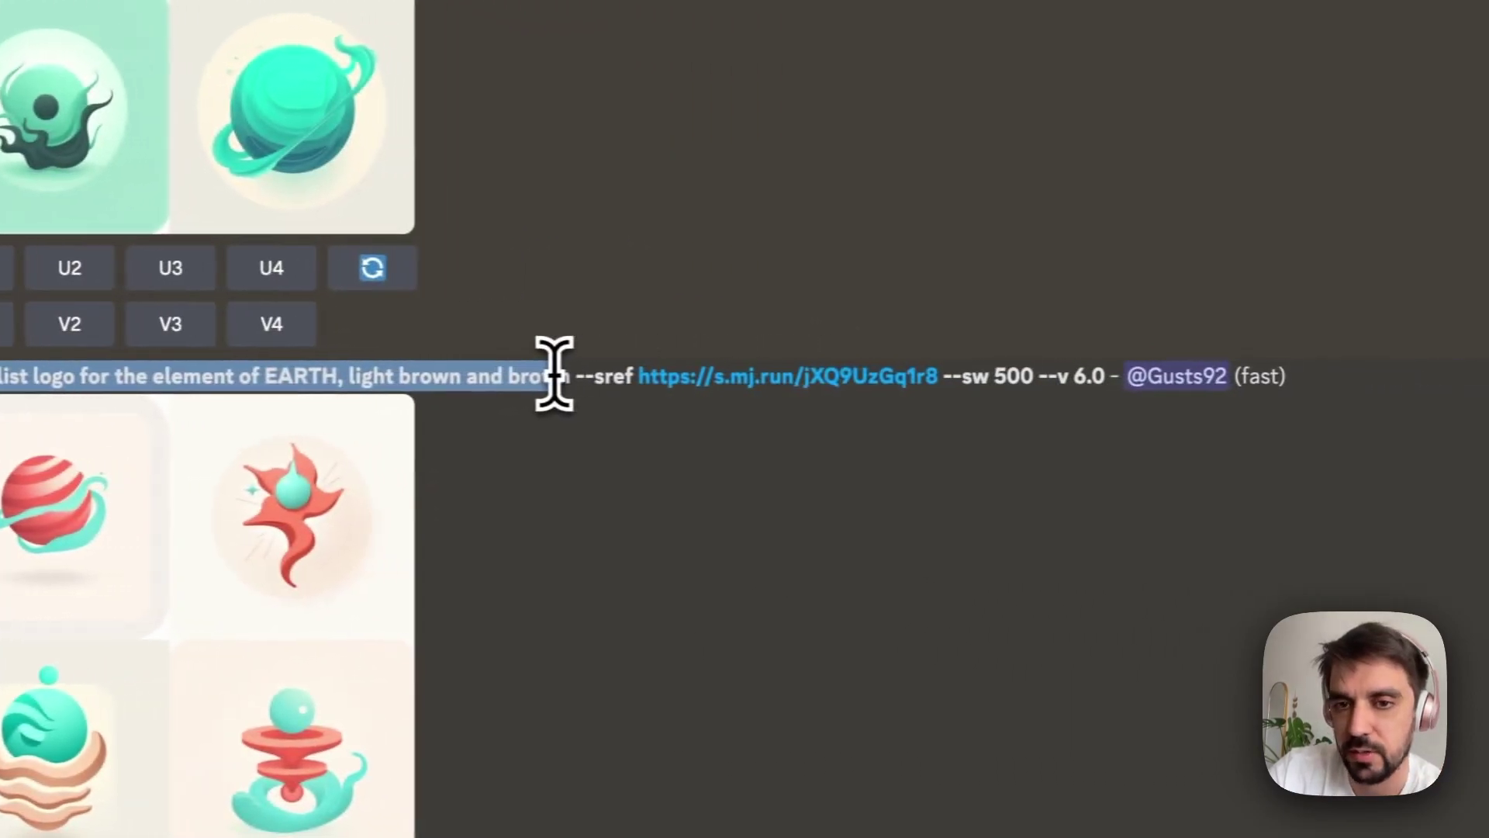
left_click_drag(554, 372, 1026, 379)
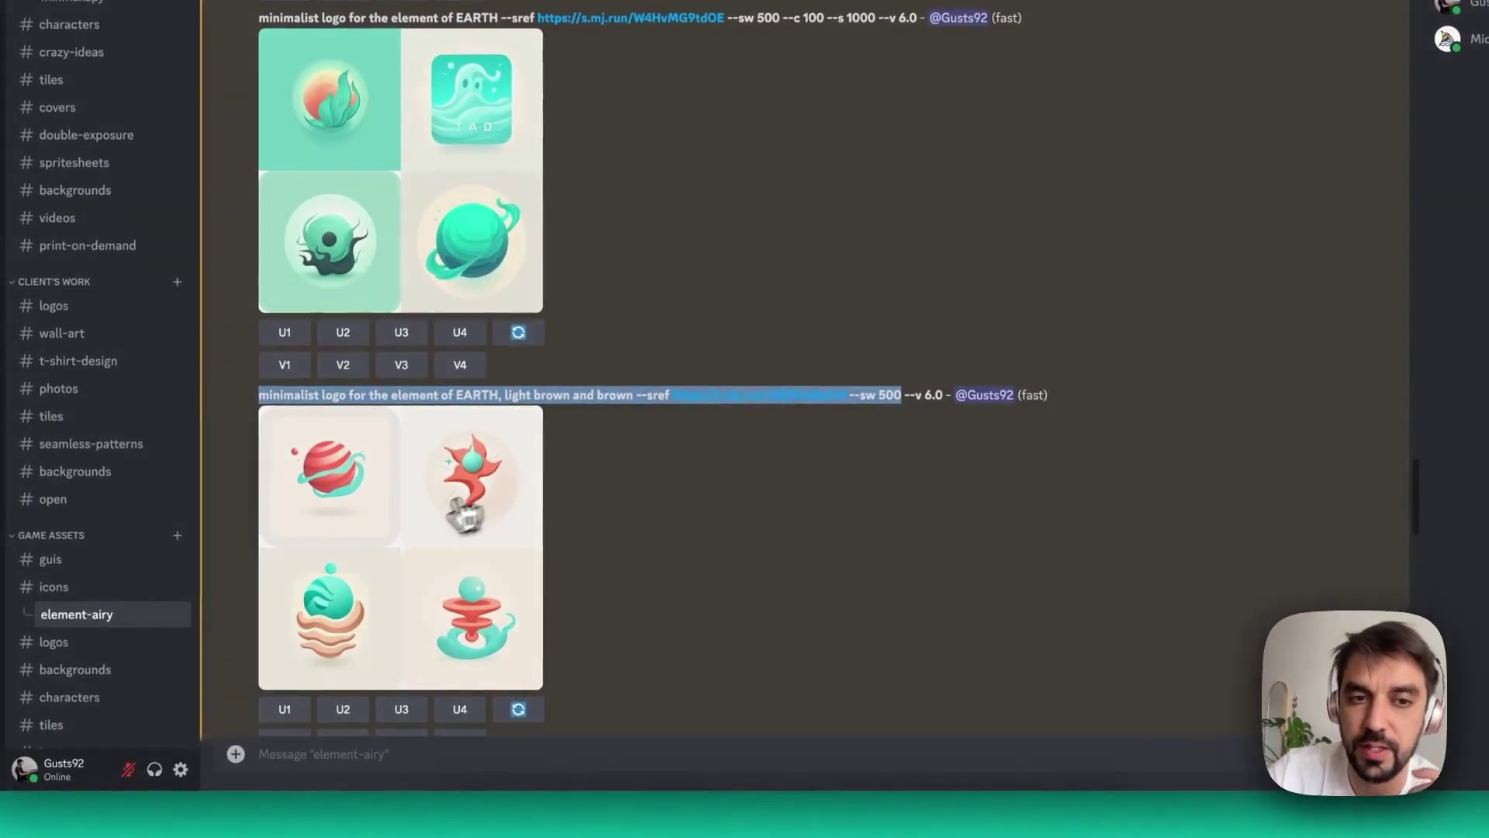
left_click(465, 513)
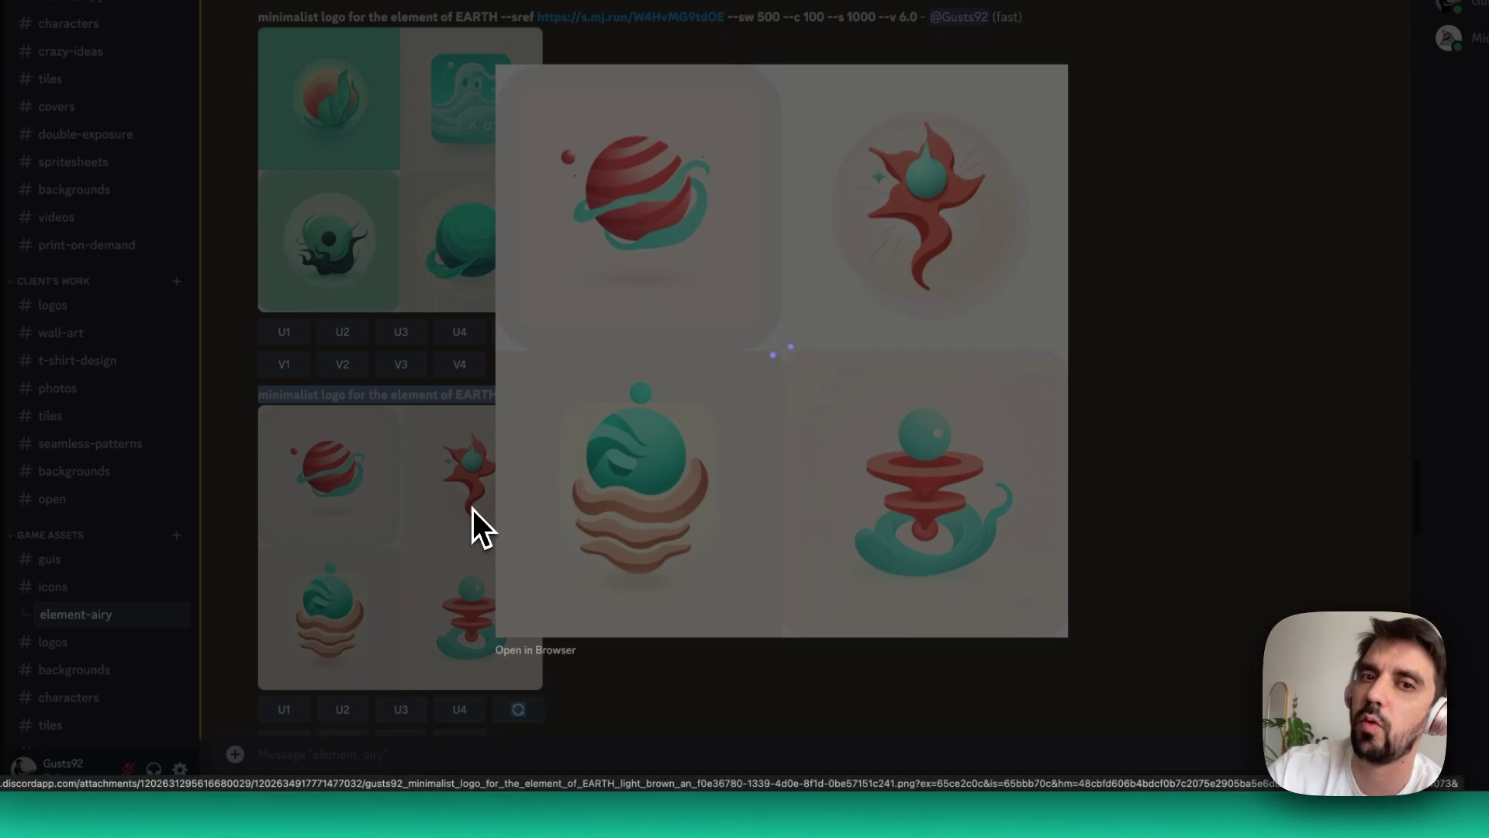
left_click(1126, 510)
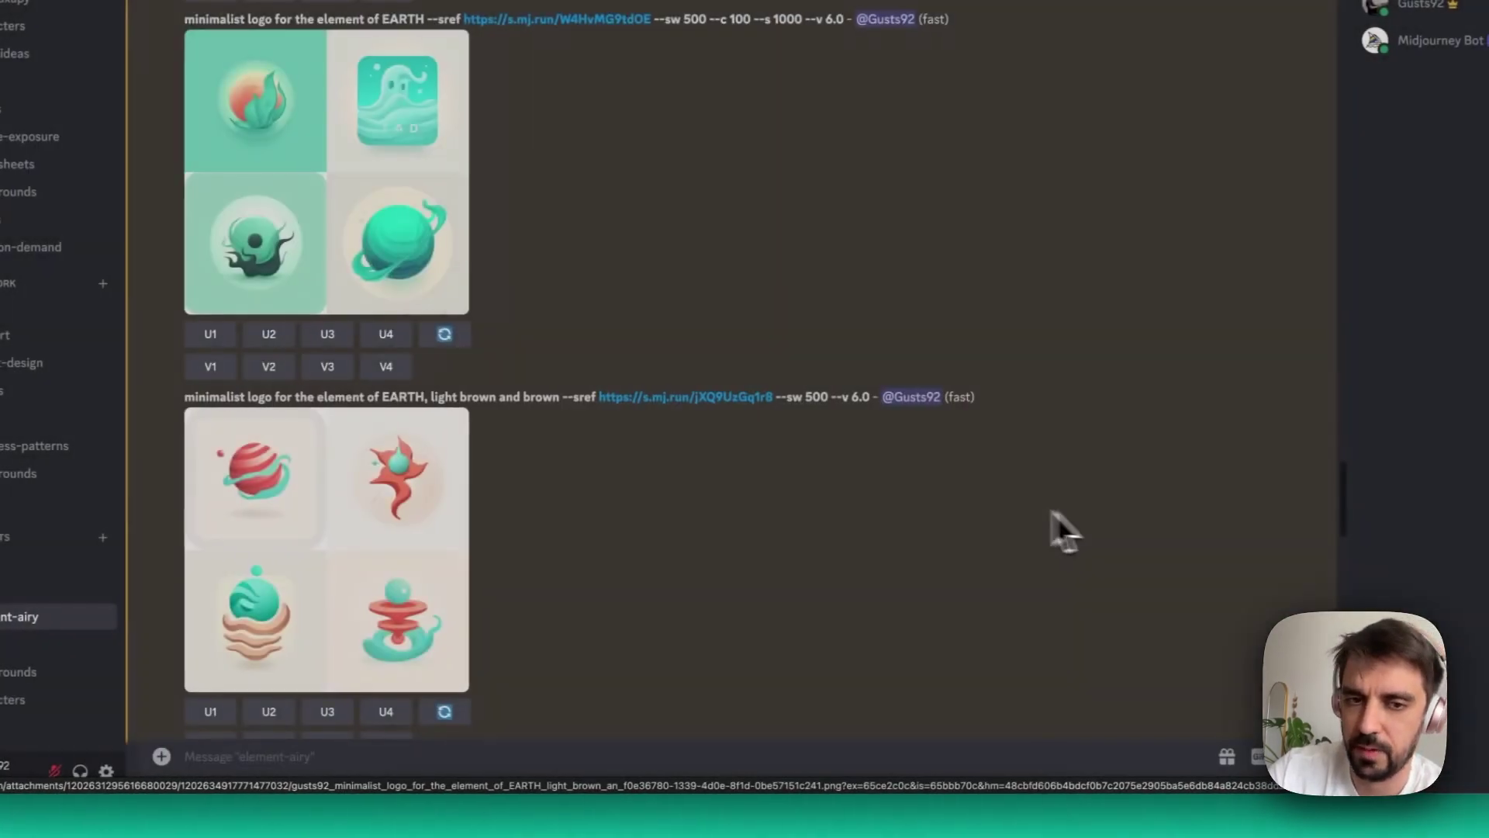
Examine the LAND prompt with "light brown and brown" and --sw 100, and view its logo grid at full size
scroll(843, 506, "down", 5)
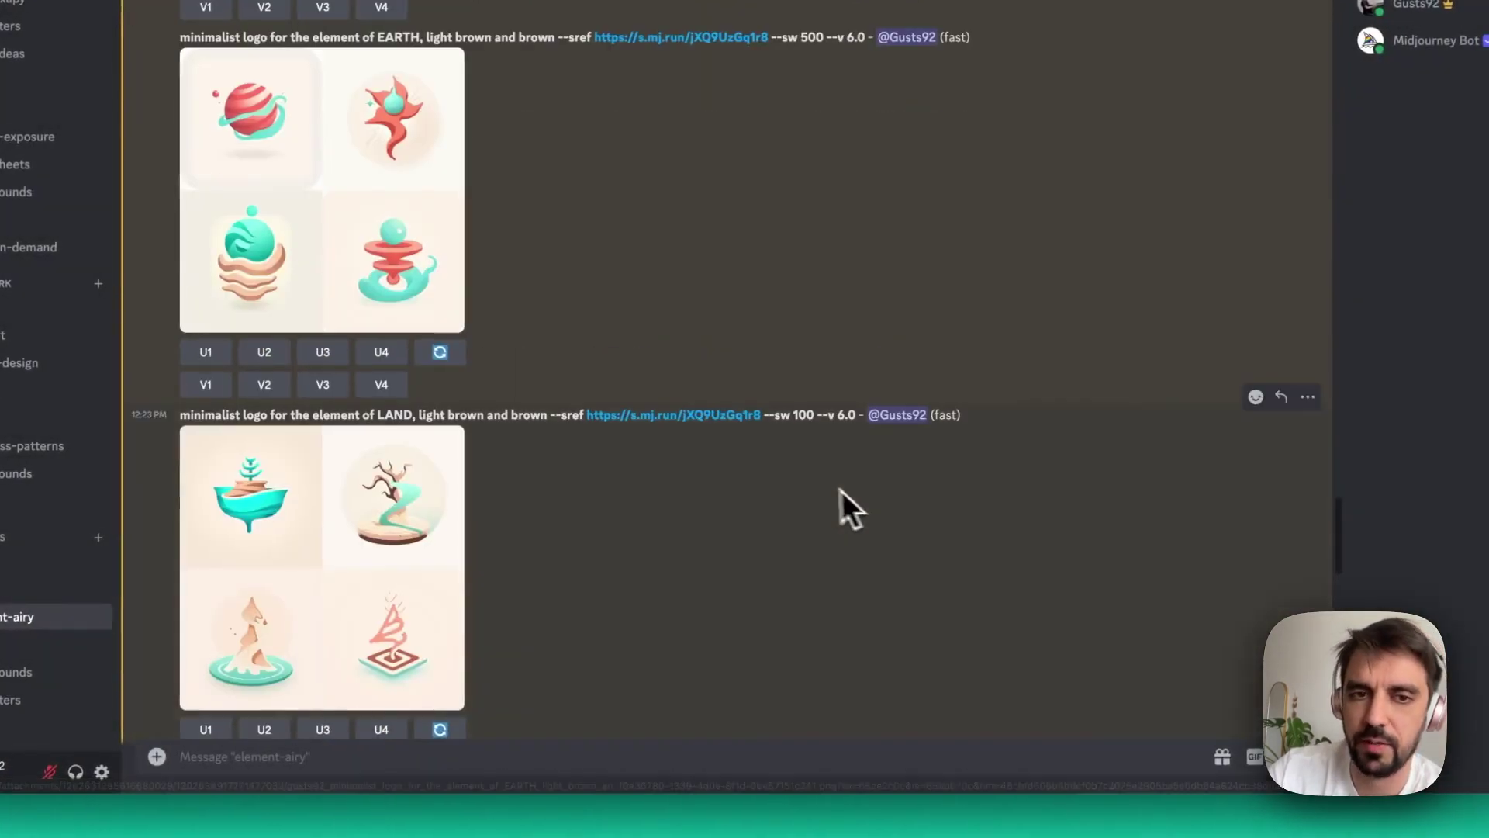
left_click_drag(349, 414, 518, 414)
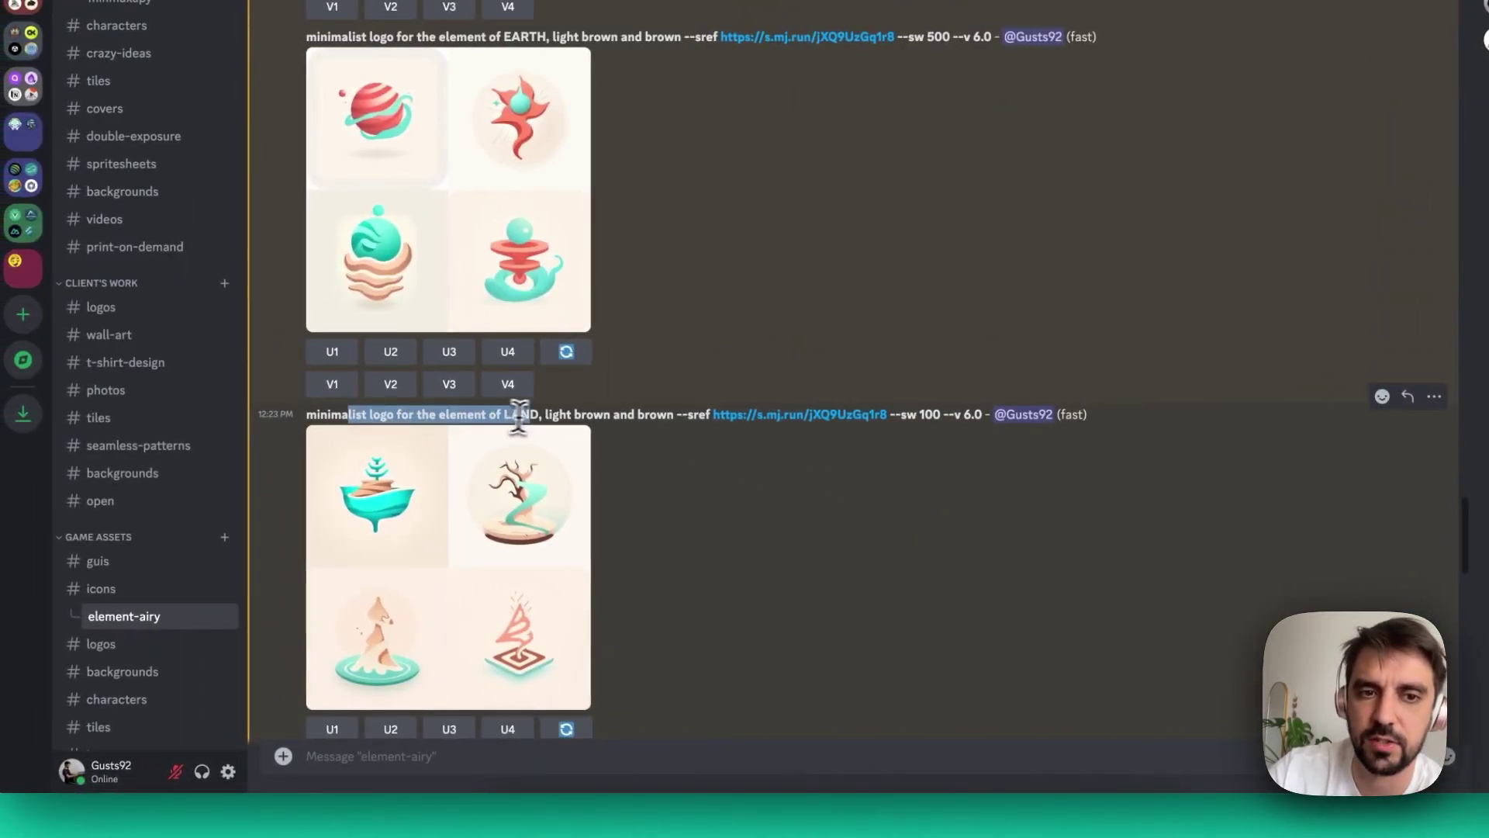
left_click(518, 566)
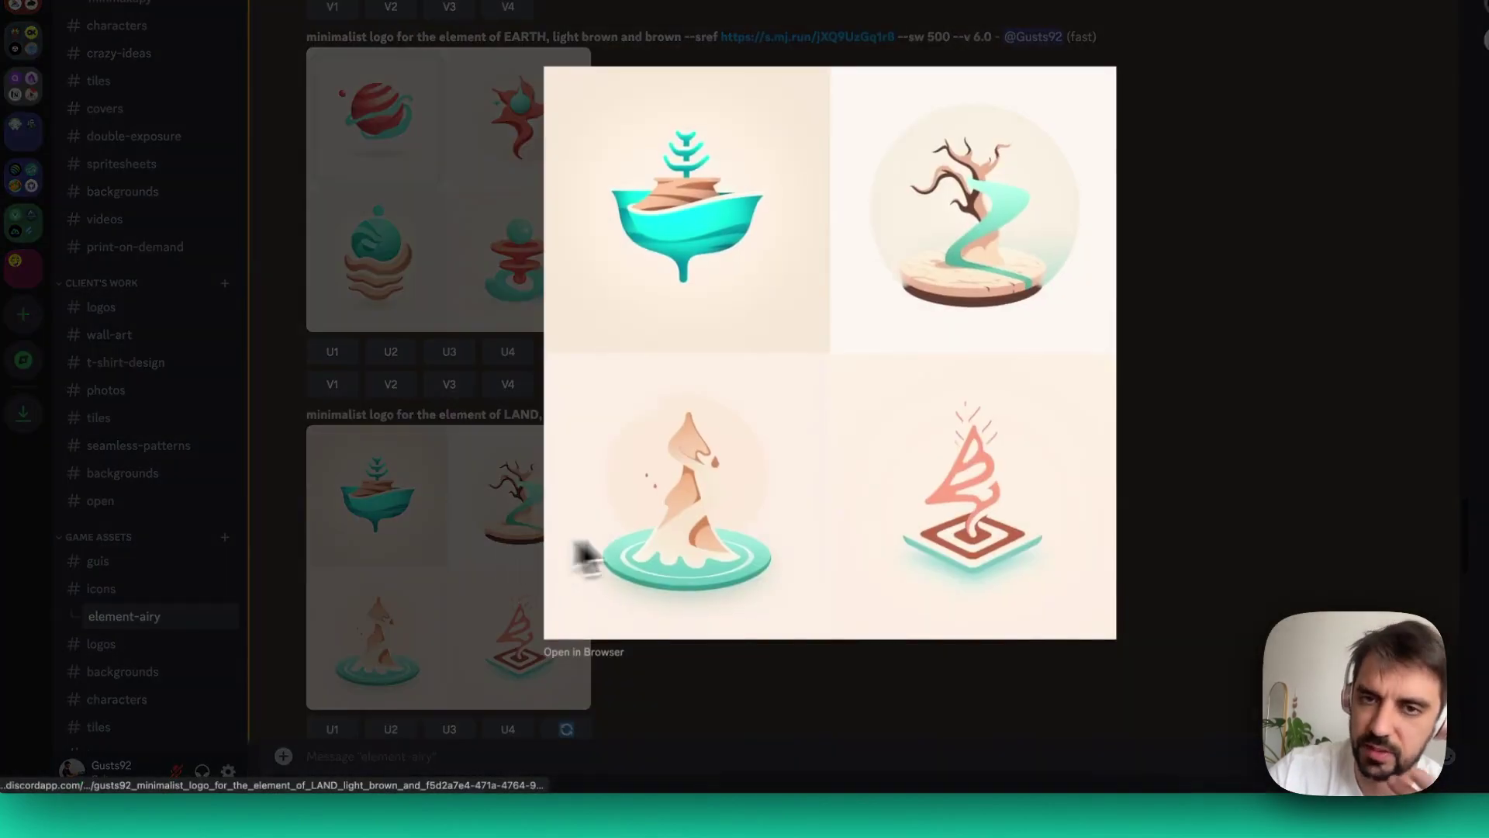
left_click(1200, 553)
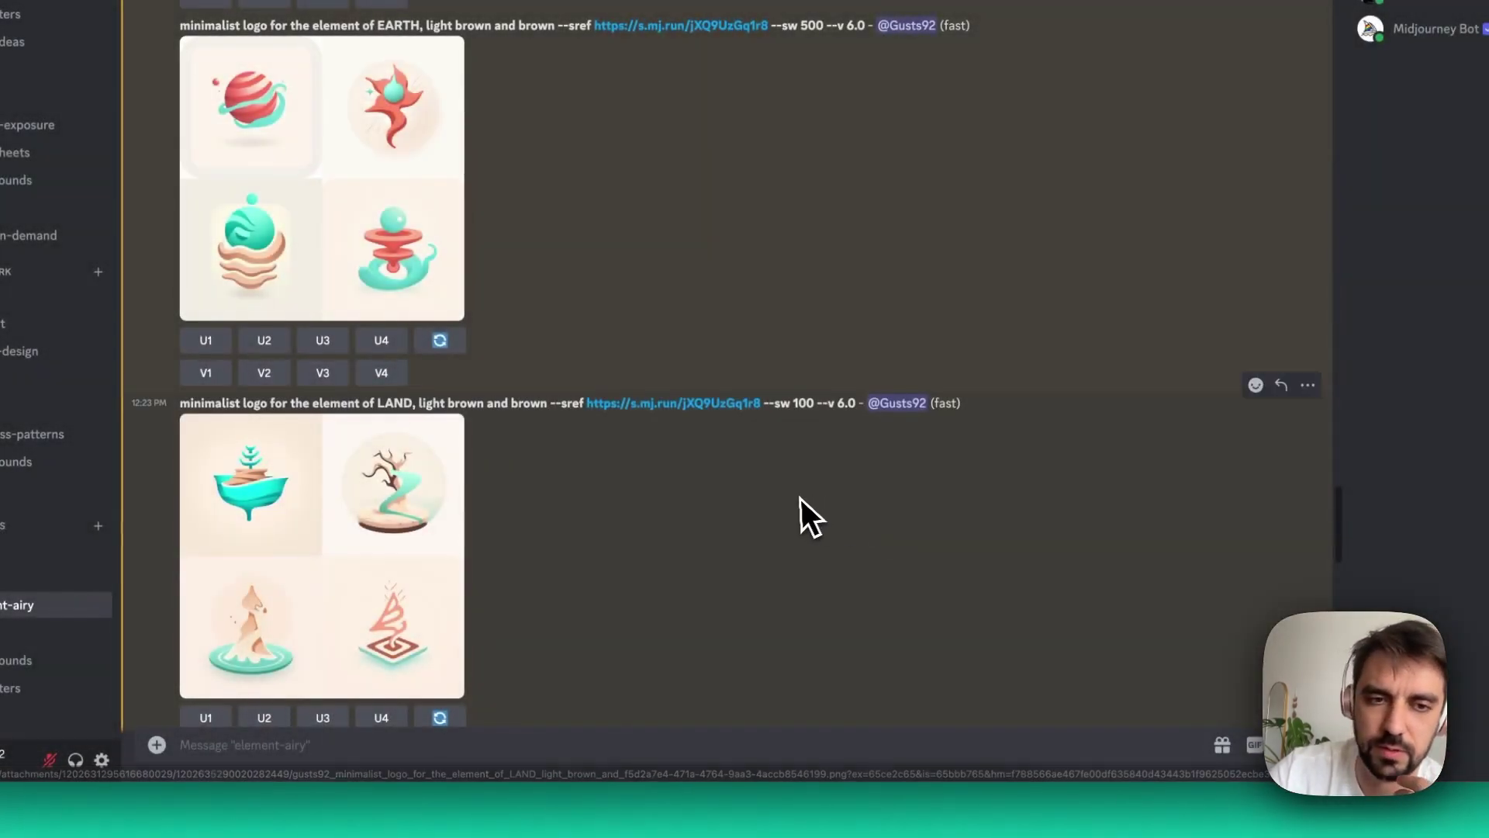
Examine the --no teal parameter in the next LAND logo prompt
scroll(768, 489, "down", 4)
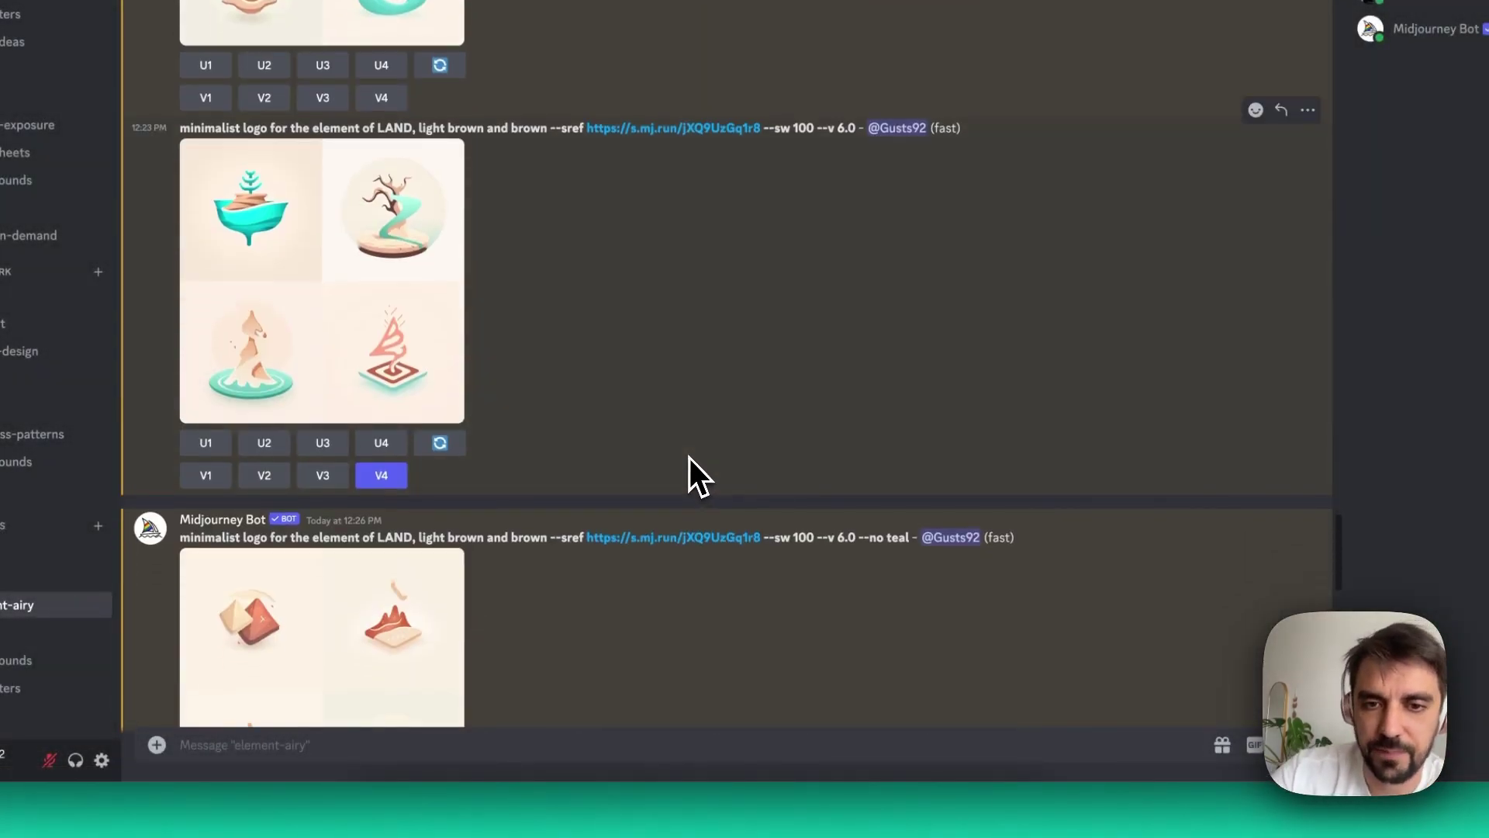
left_click_drag(180, 533, 800, 524)
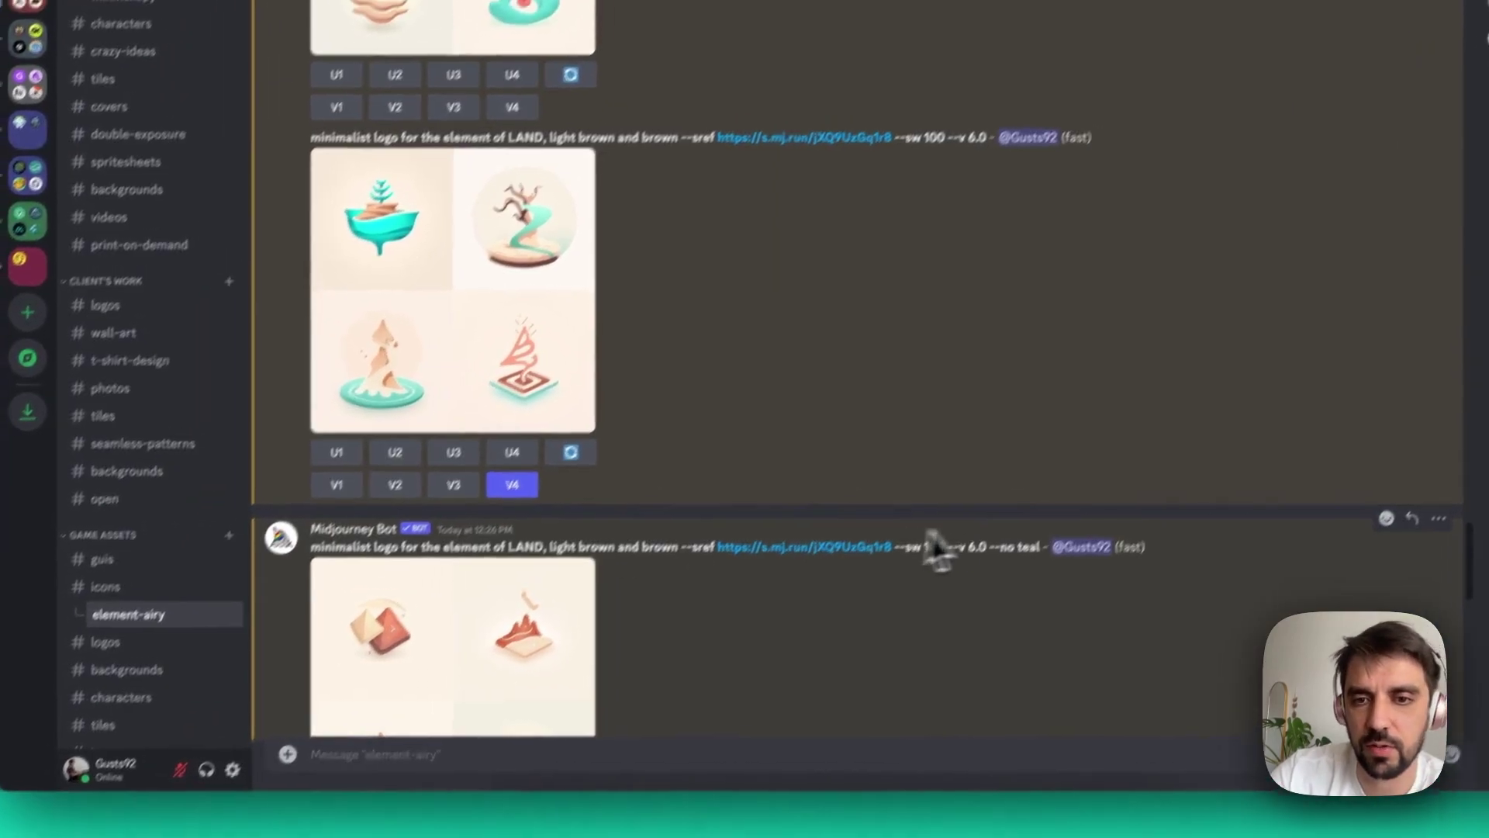
left_click_drag(935, 535, 1044, 545)
left_click(1044, 545)
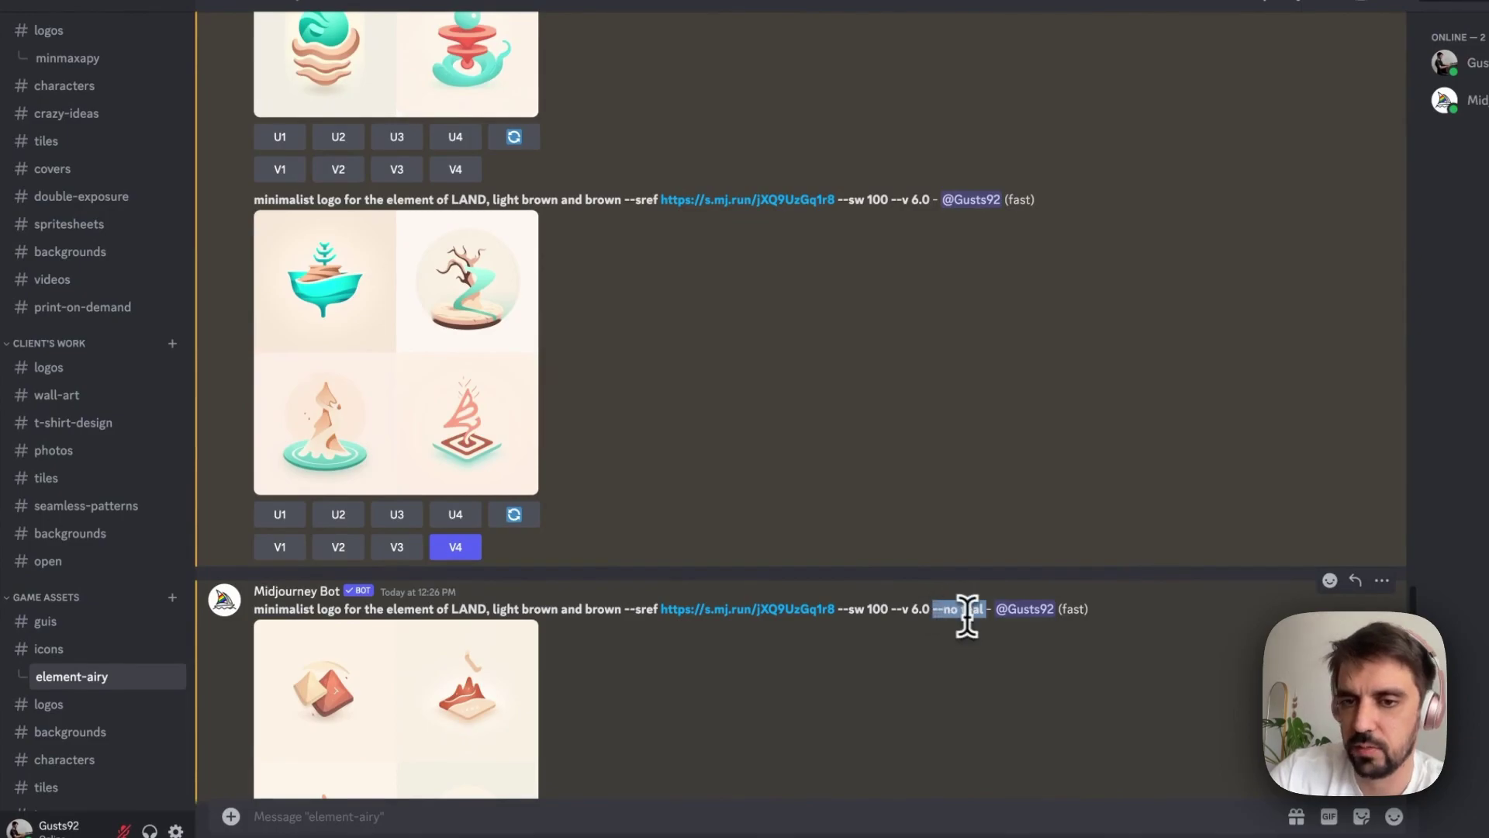
scroll(859, 575, "down", 3)
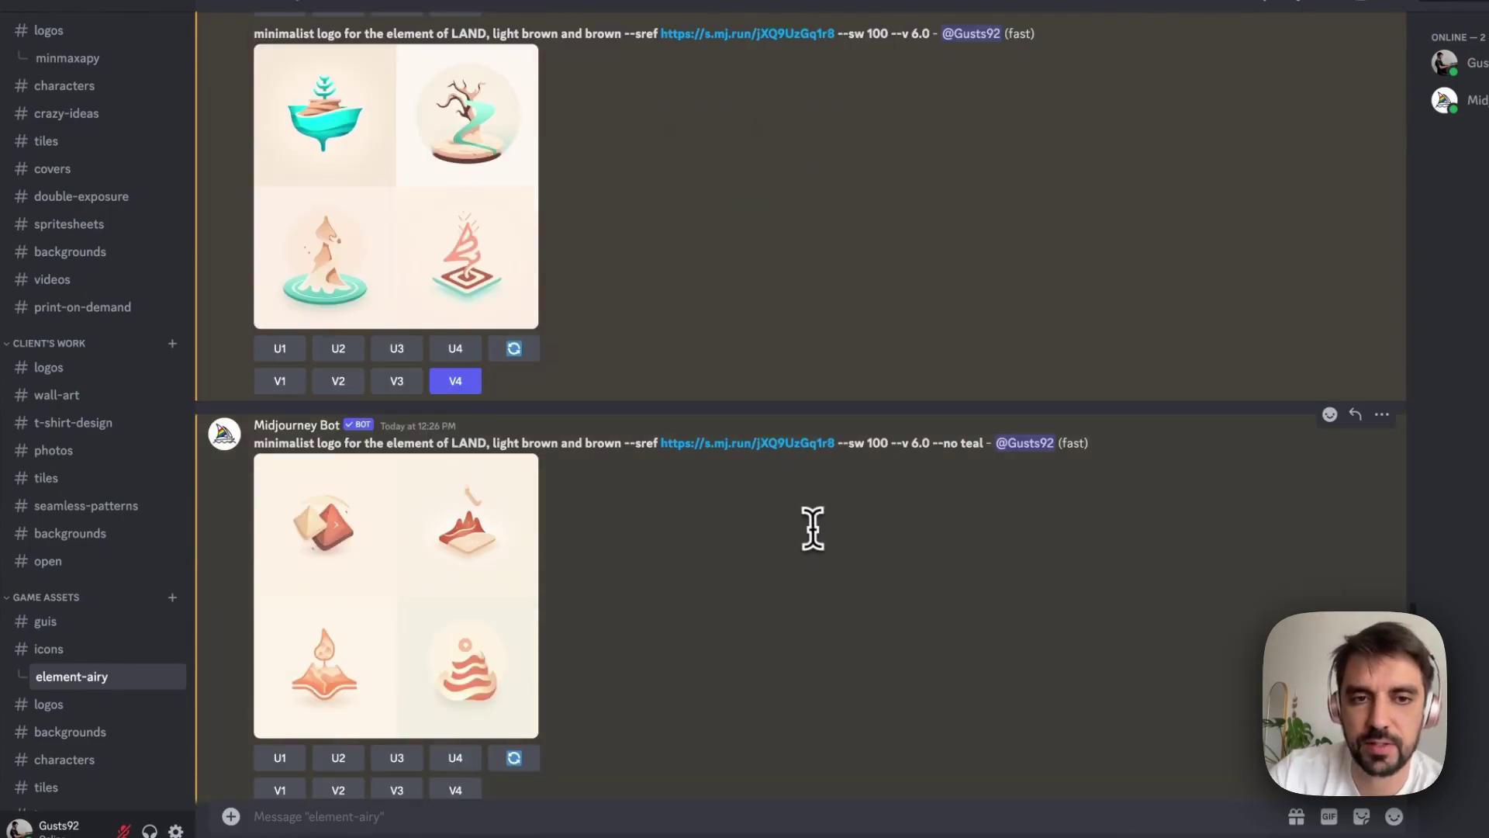
Return to the LAND logo grid generated without --no teal and view it at full size
scroll(512, 366, "up", 2)
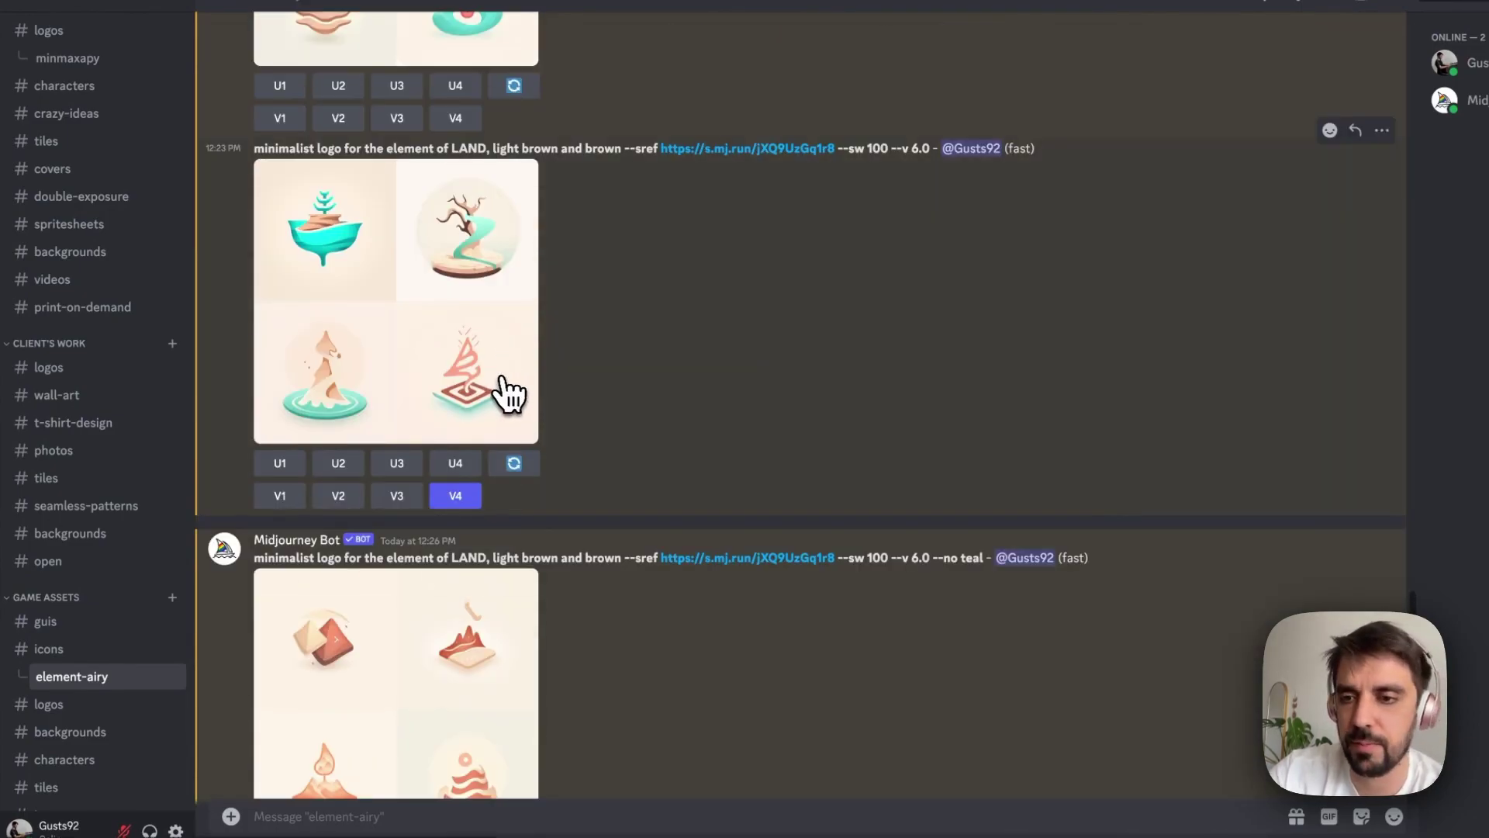
left_click(502, 380)
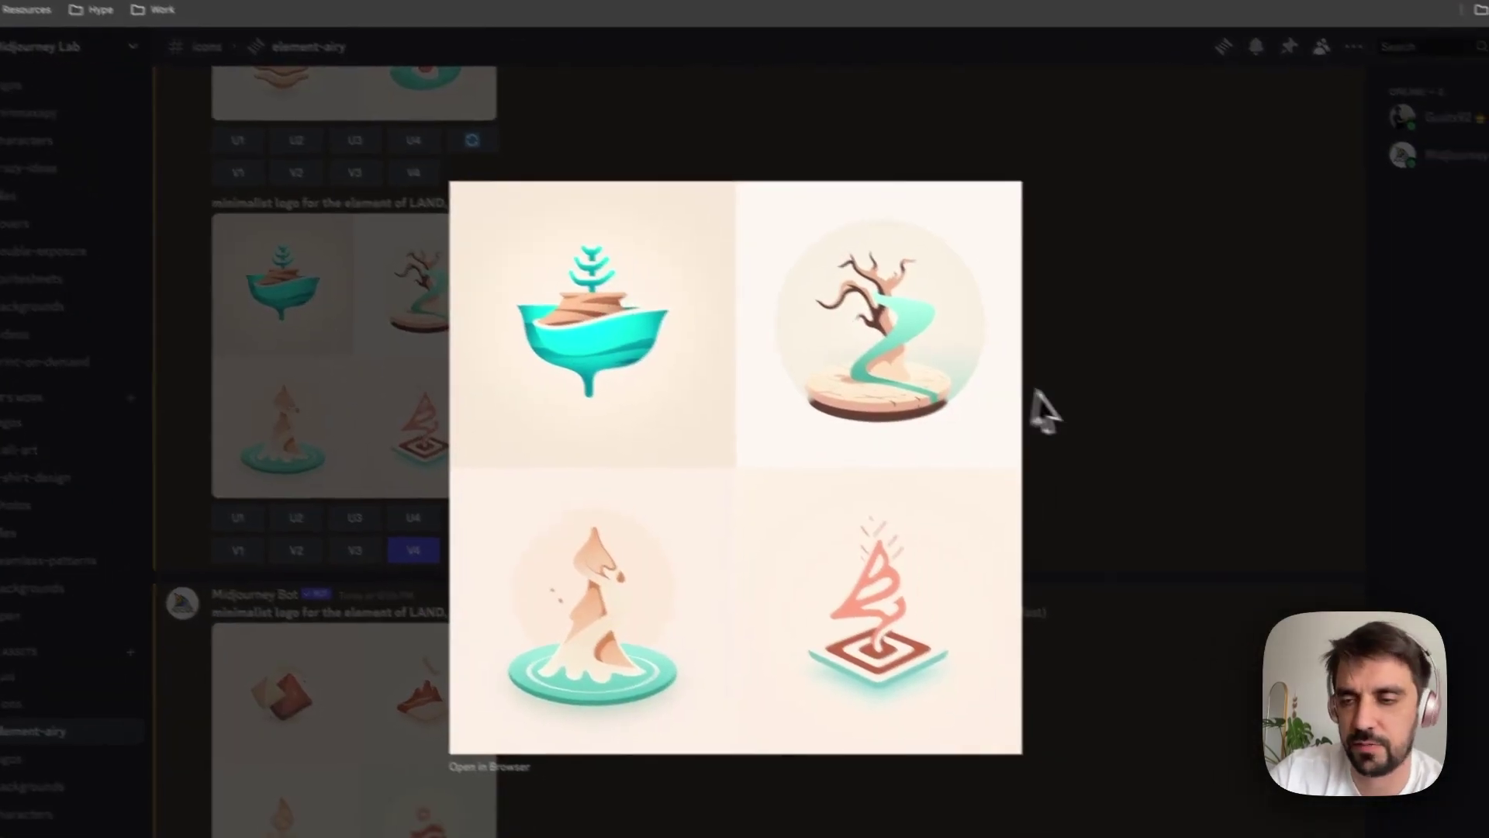
left_click(1133, 419)
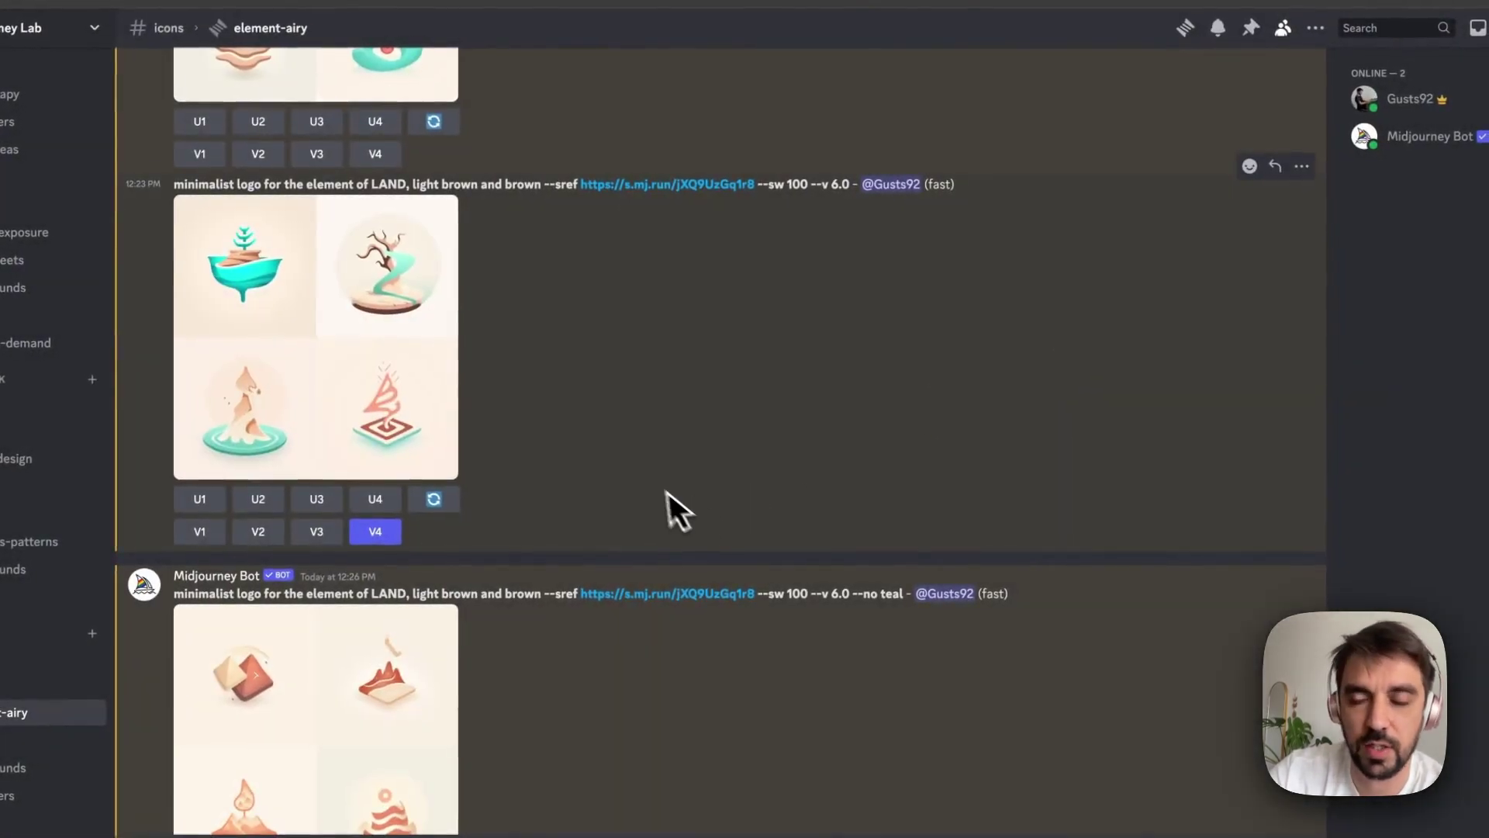
View the LAND logo grid generated with --no teal at full size
scroll(642, 467, "down", 3)
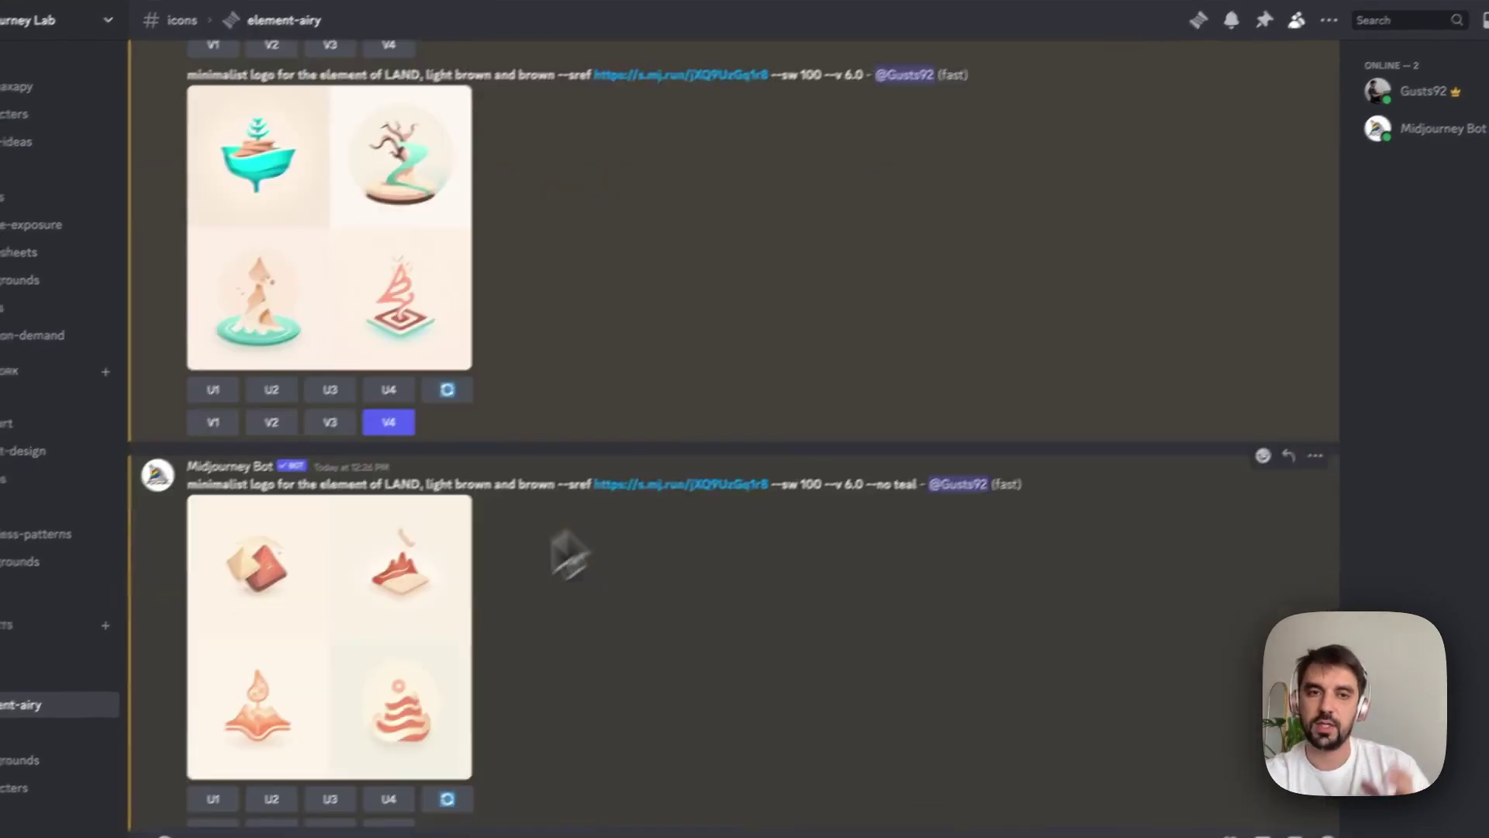
left_click(368, 534)
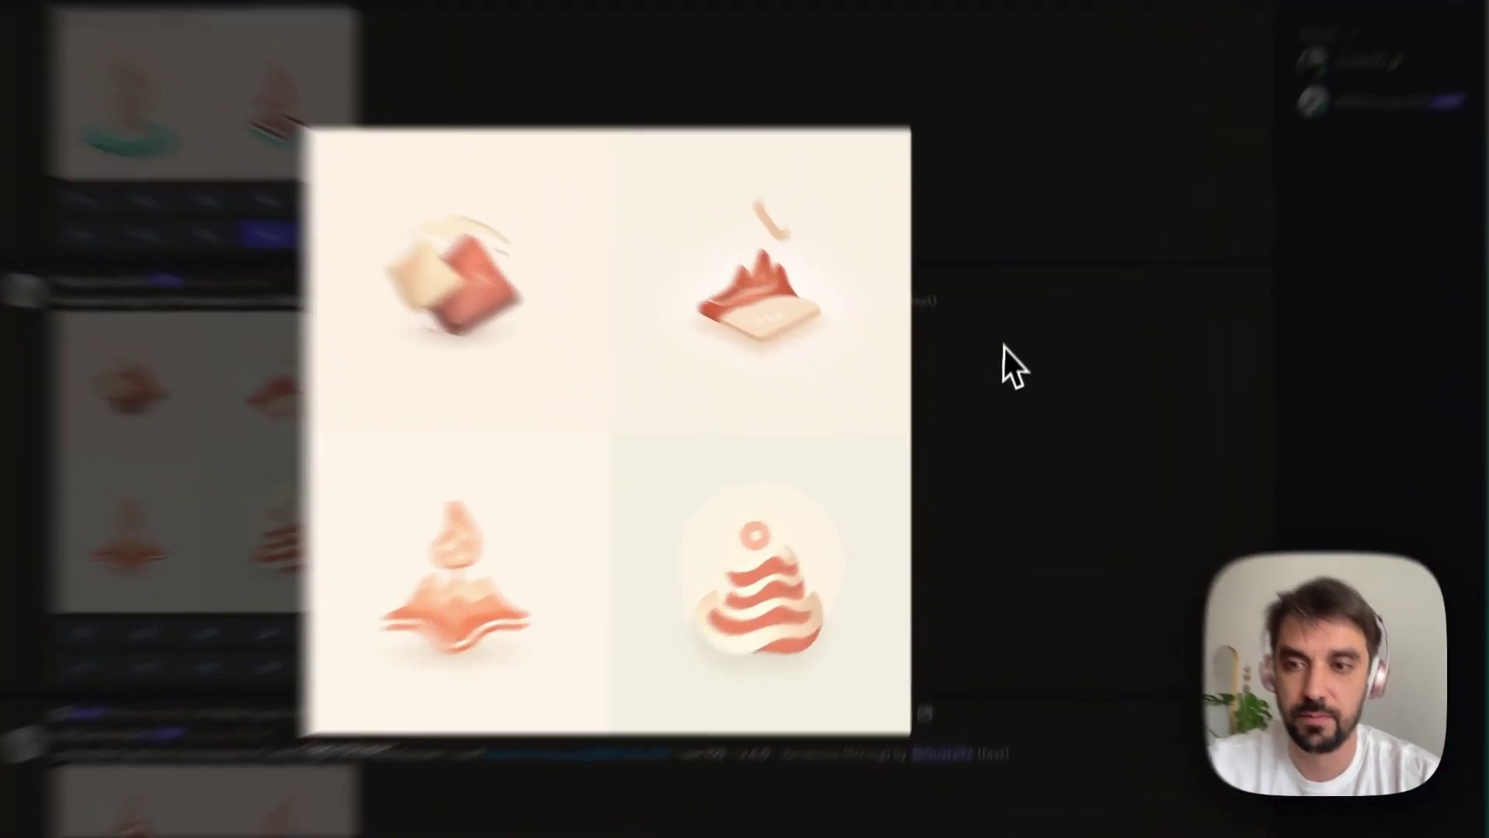
left_click(1007, 400)
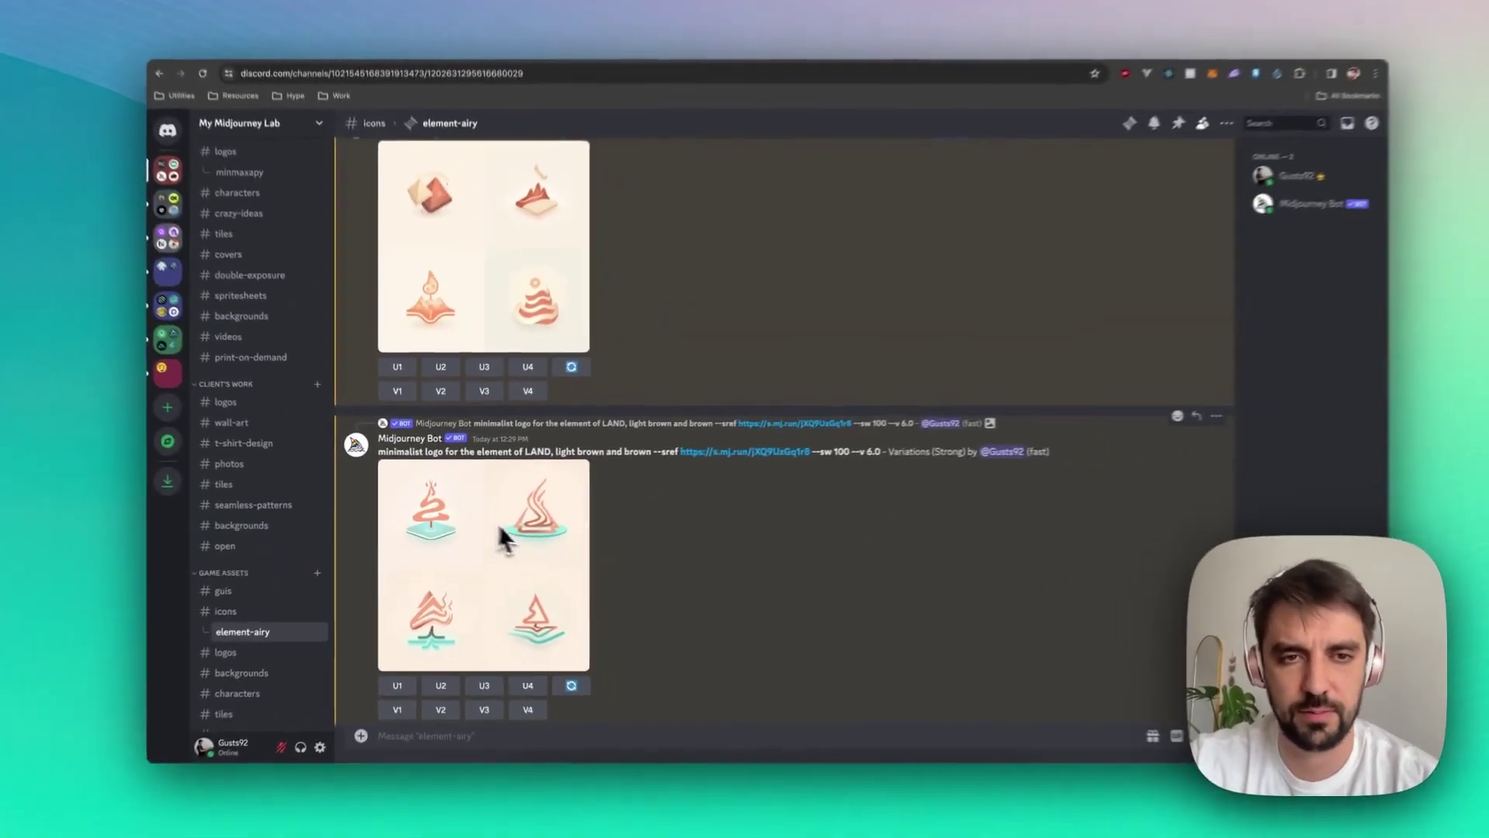
Go past the strong LAND variations and view the FIRE logo grid generated with --no teal at full size
scroll(500, 527, "down", 3)
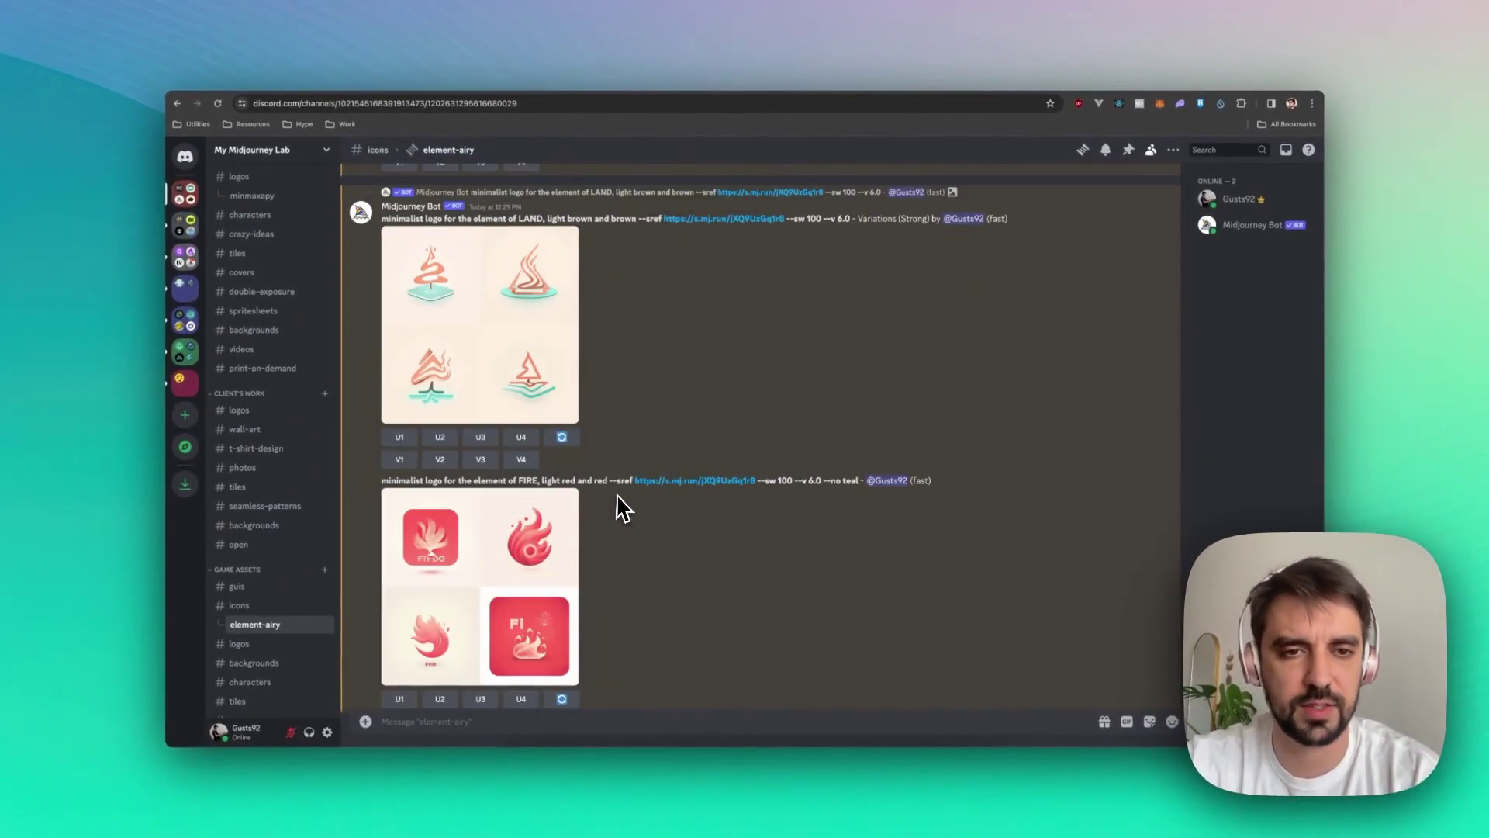
scroll(682, 512, "down", 2)
left_click(515, 492)
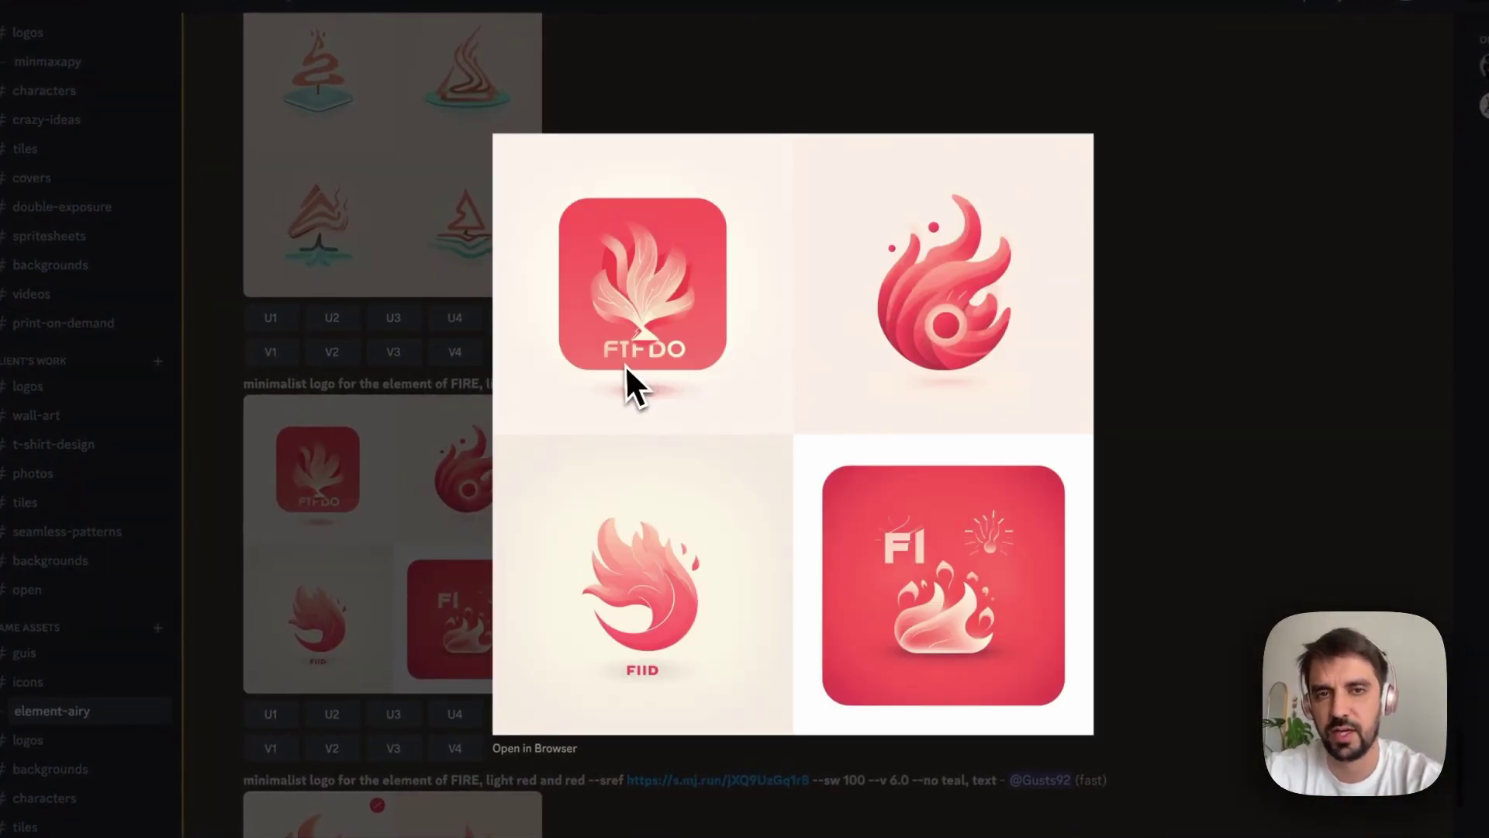
left_click(1164, 517)
Examine the --no teal, text parameter in the second FIRE prompt and view its logo grid at full size
scroll(812, 562, "down", 1)
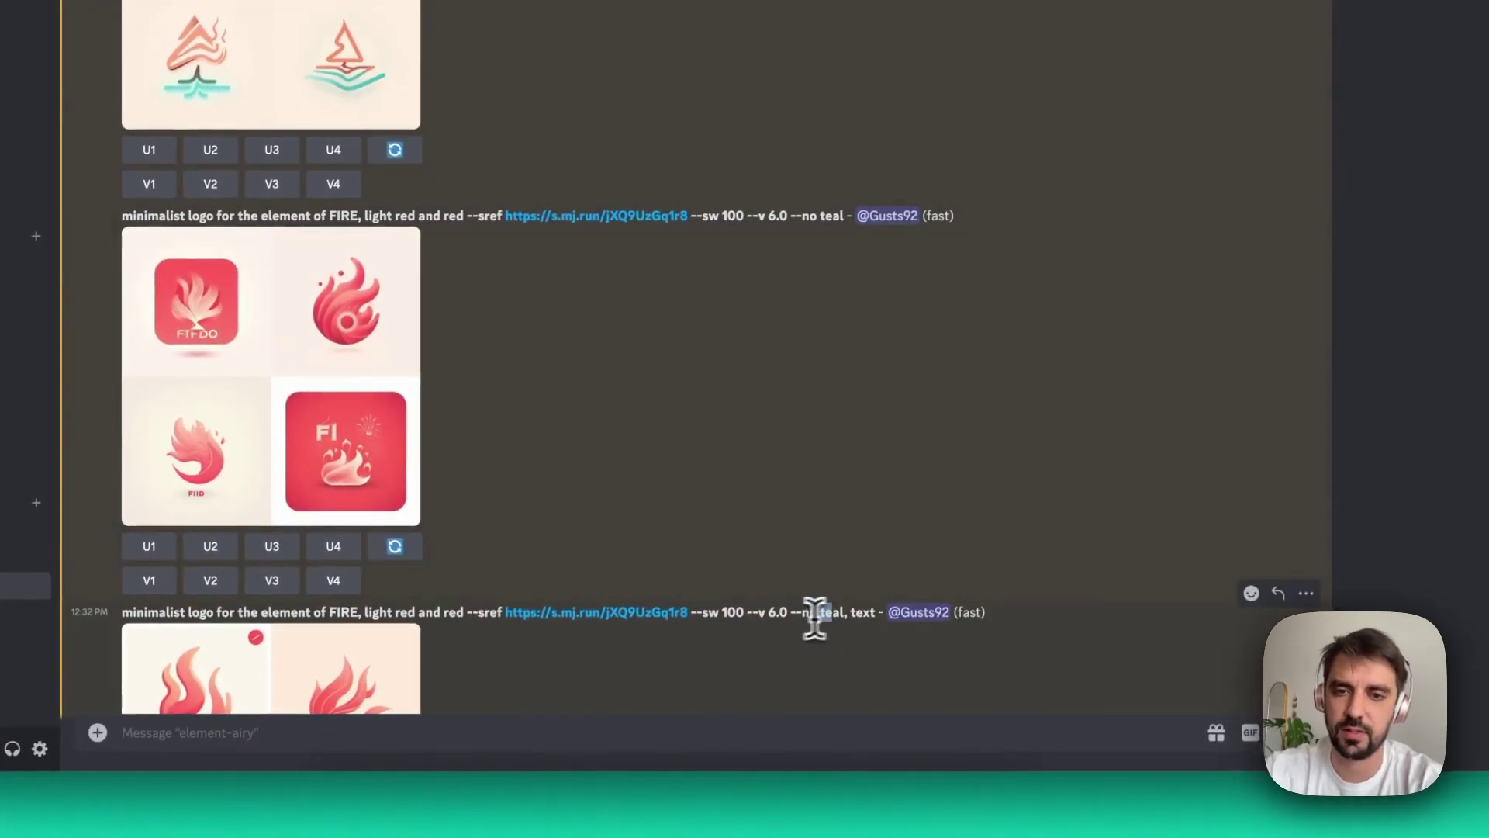
left_click_drag(814, 609, 854, 609)
scroll(765, 532, "down", 4)
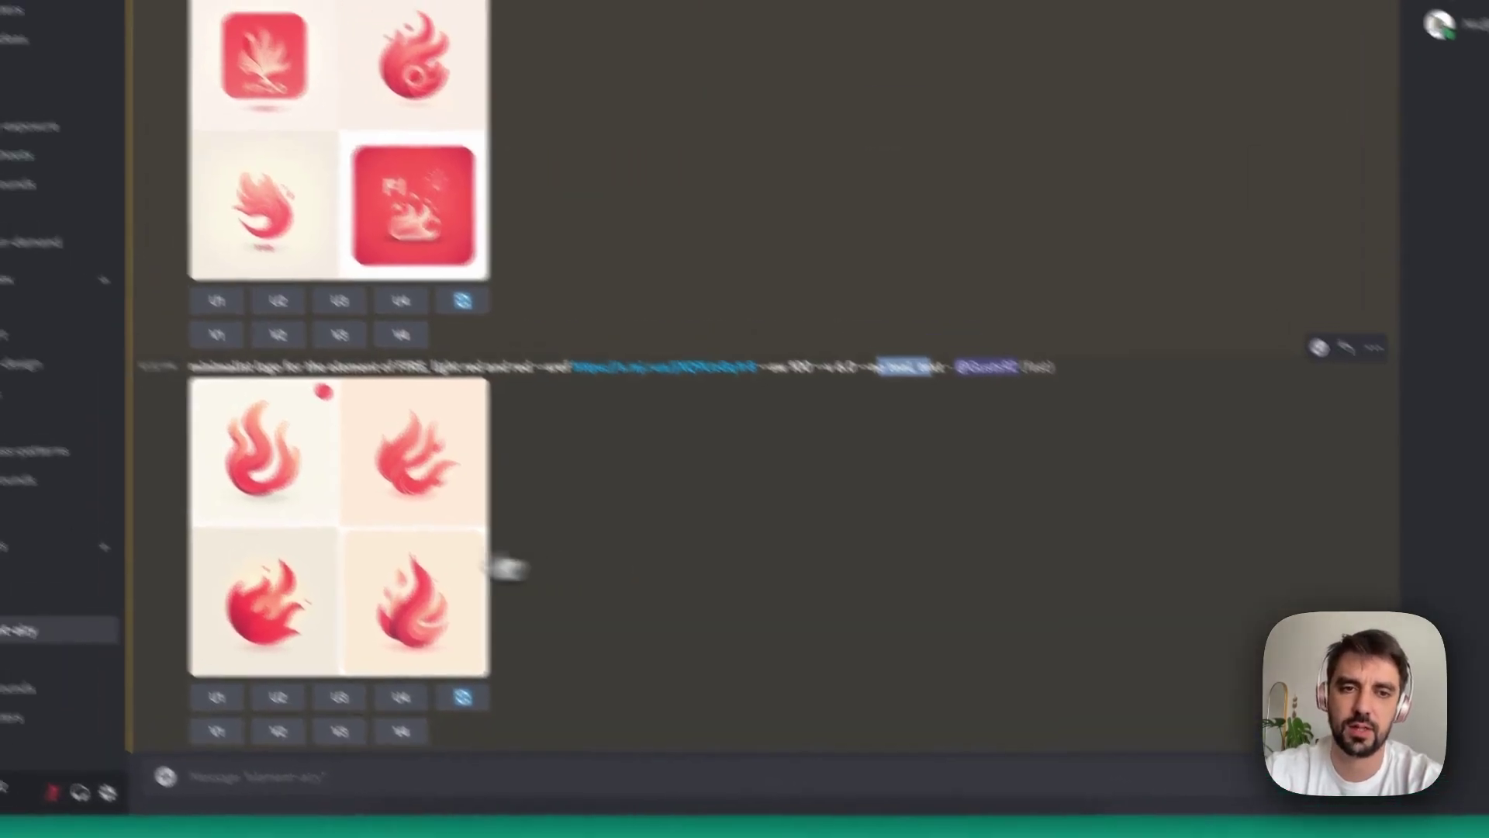
left_click(333, 558)
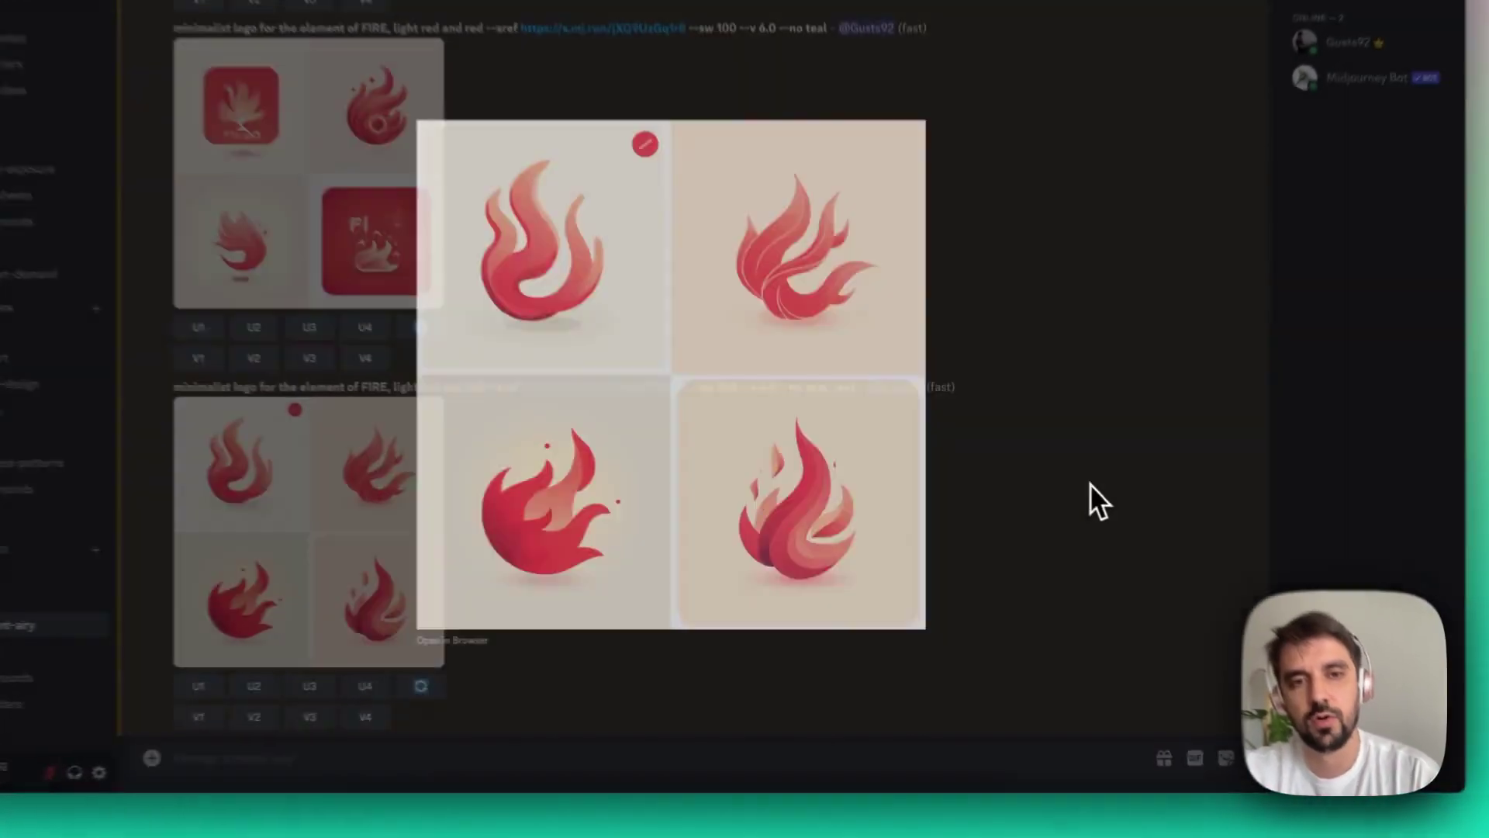
left_click(1072, 539)
left_click(346, 543)
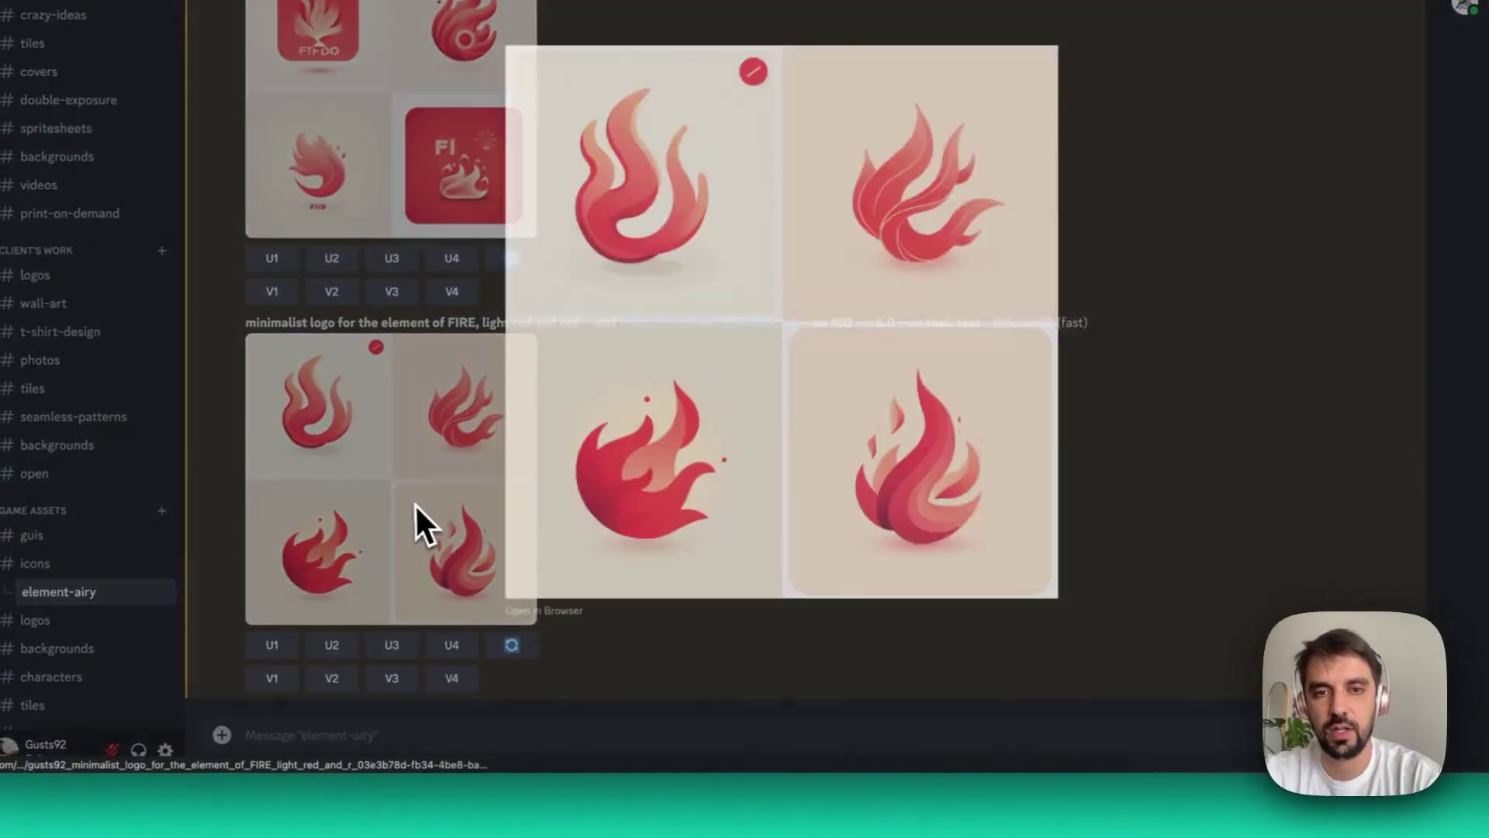
left_click(1083, 464)
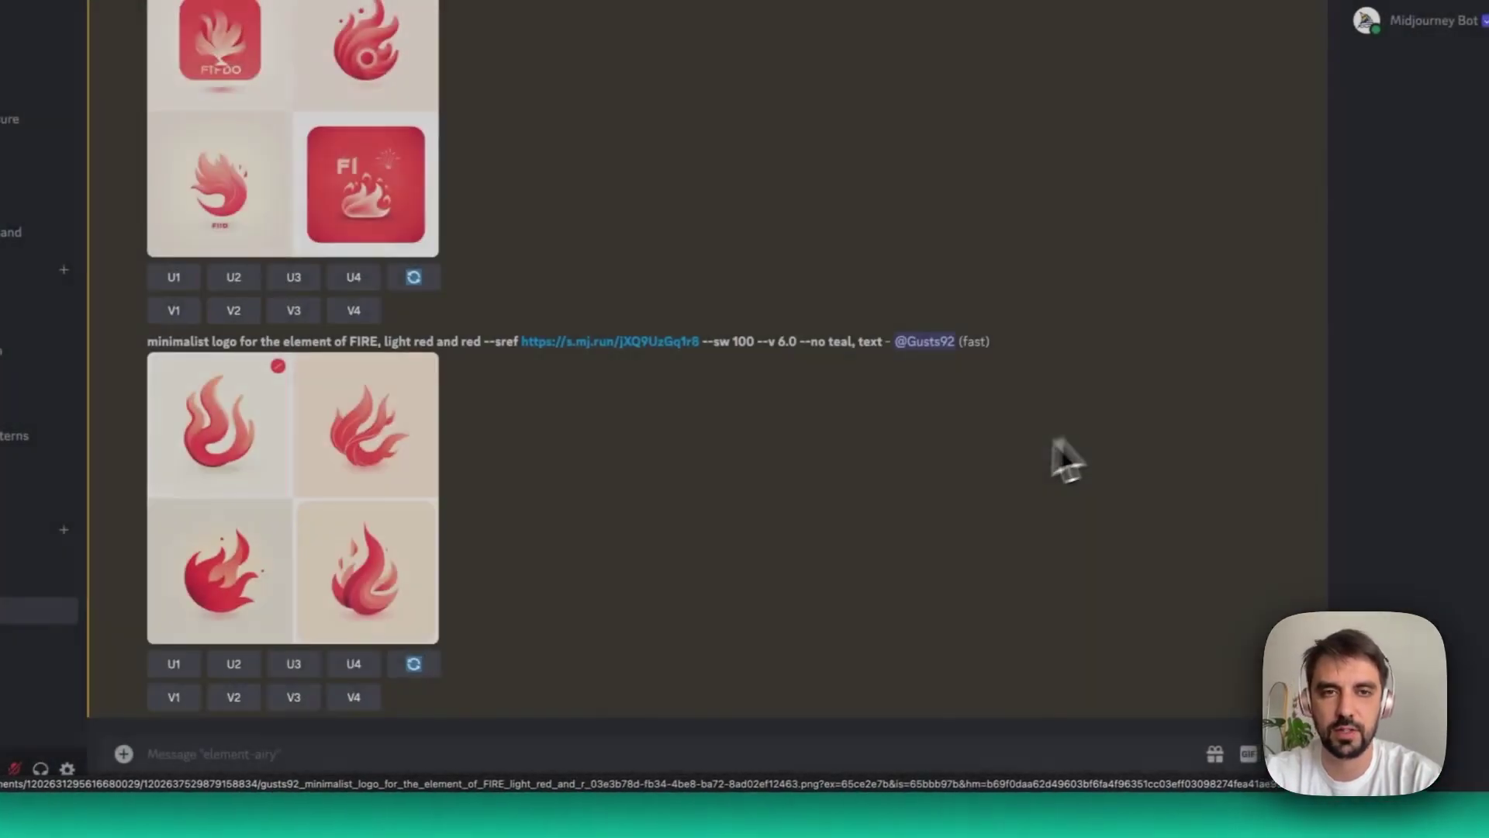
Go back to the LAND logo grid generated with --no teal and enlarge it again for comparison
scroll(784, 508, "up", 10)
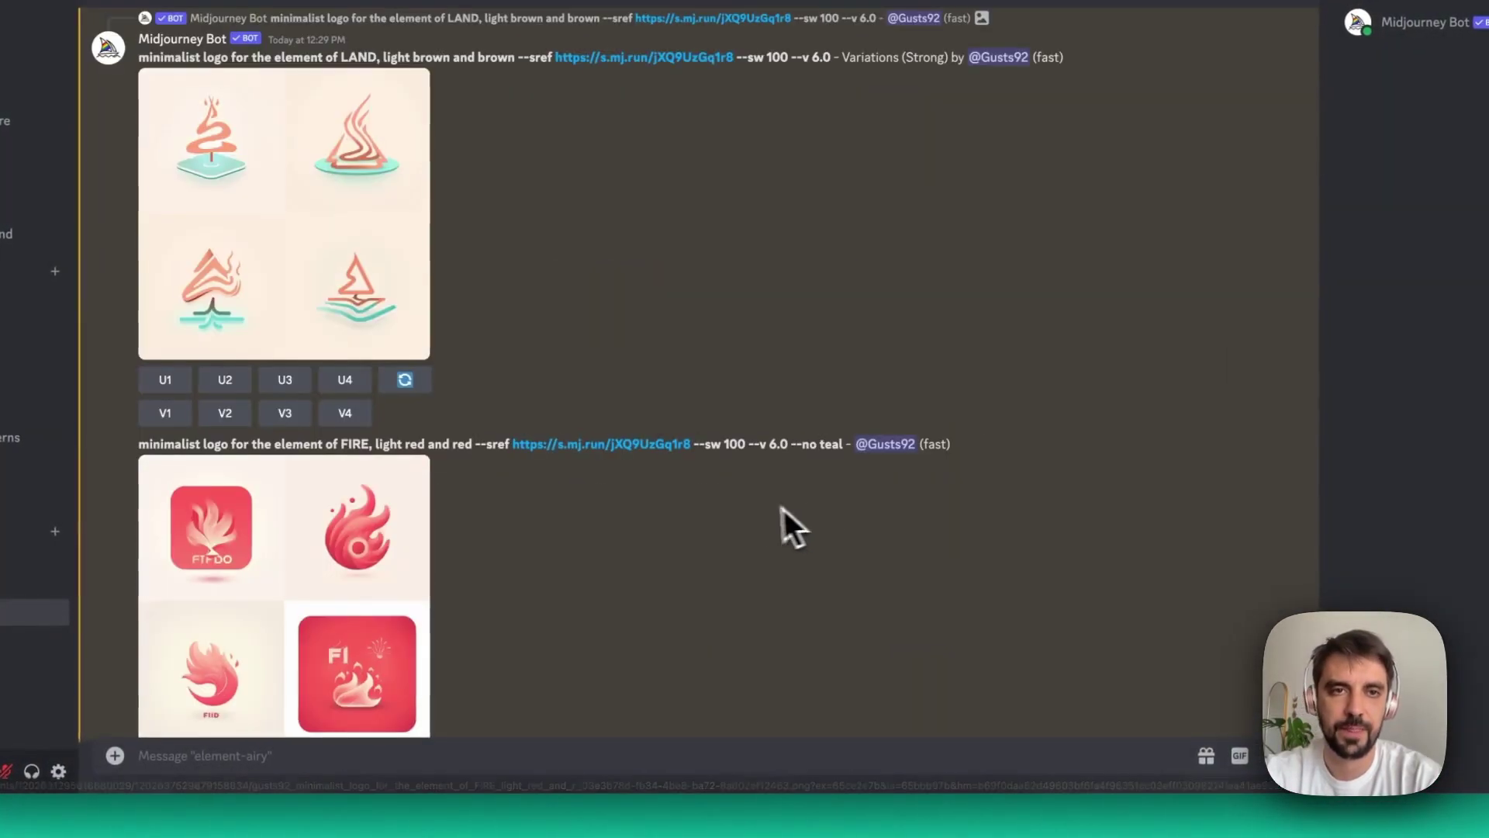
left_click(434, 350)
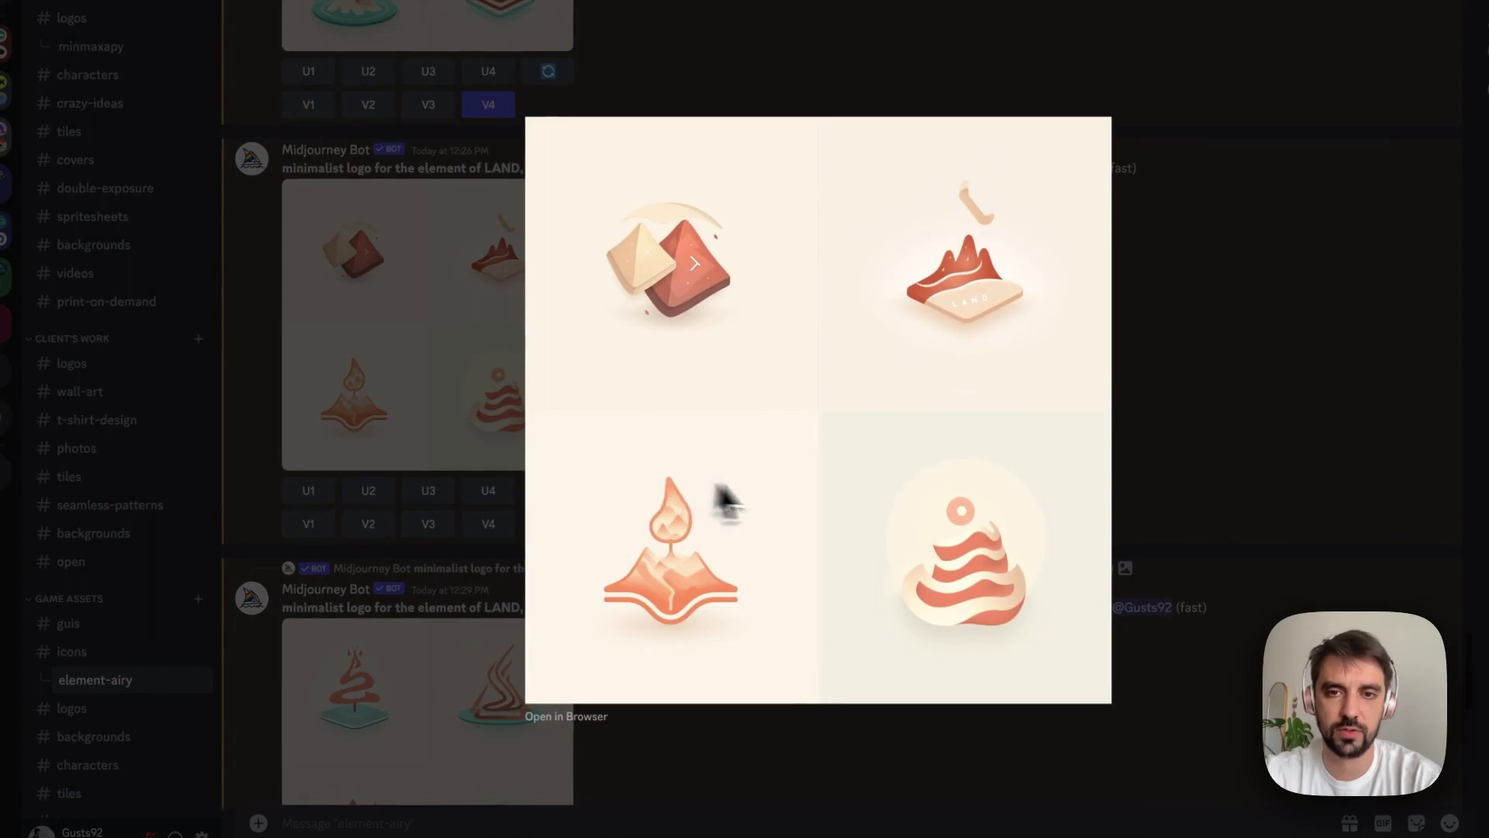
left_click(1195, 380)
Examine the description, --sw 100 and --no teal, text parts of the last FIRE prompt
scroll(853, 446, "down", 12)
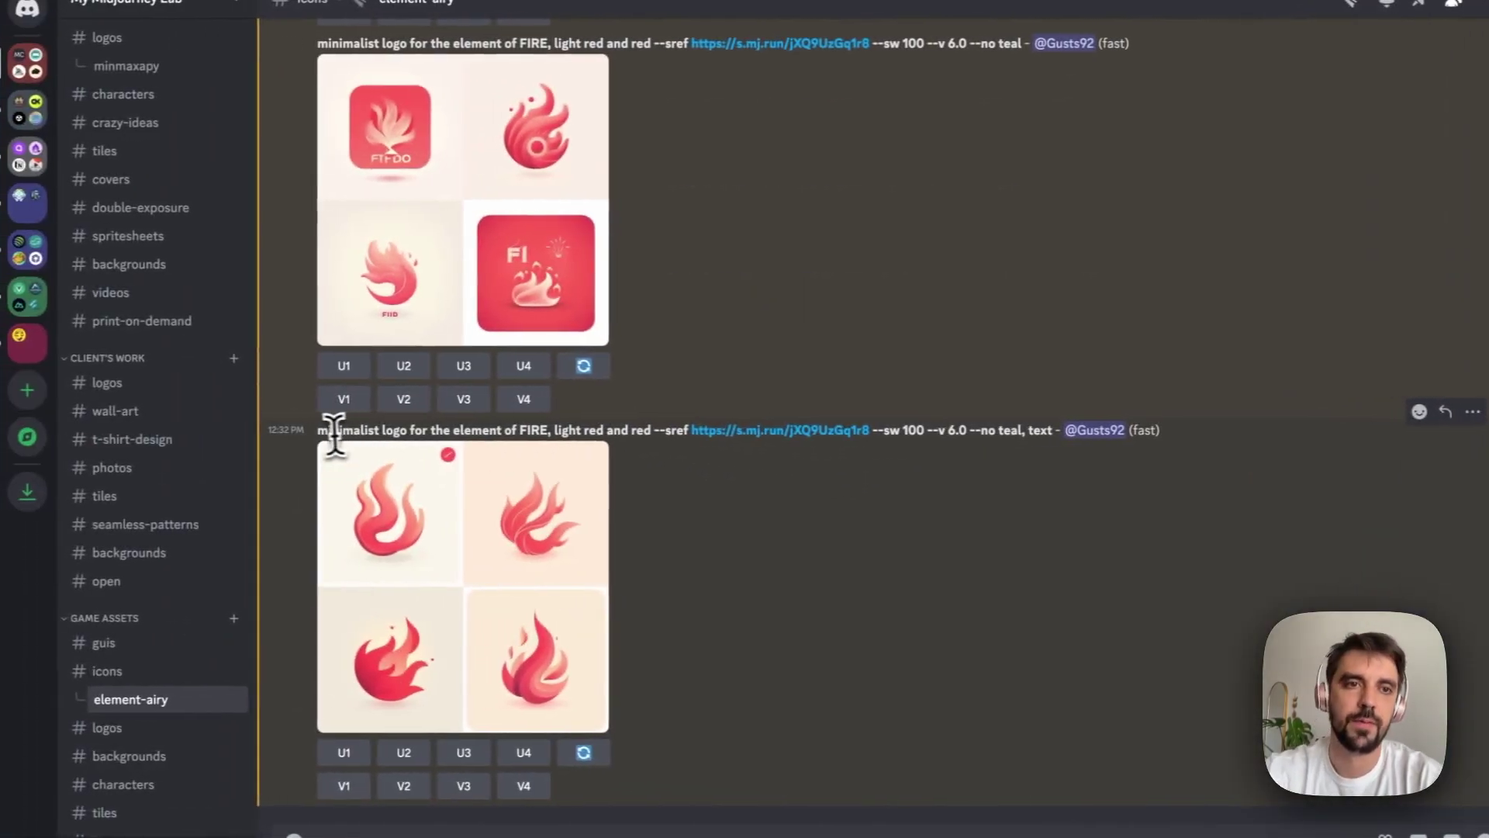
left_click_drag(249, 431, 270, 434)
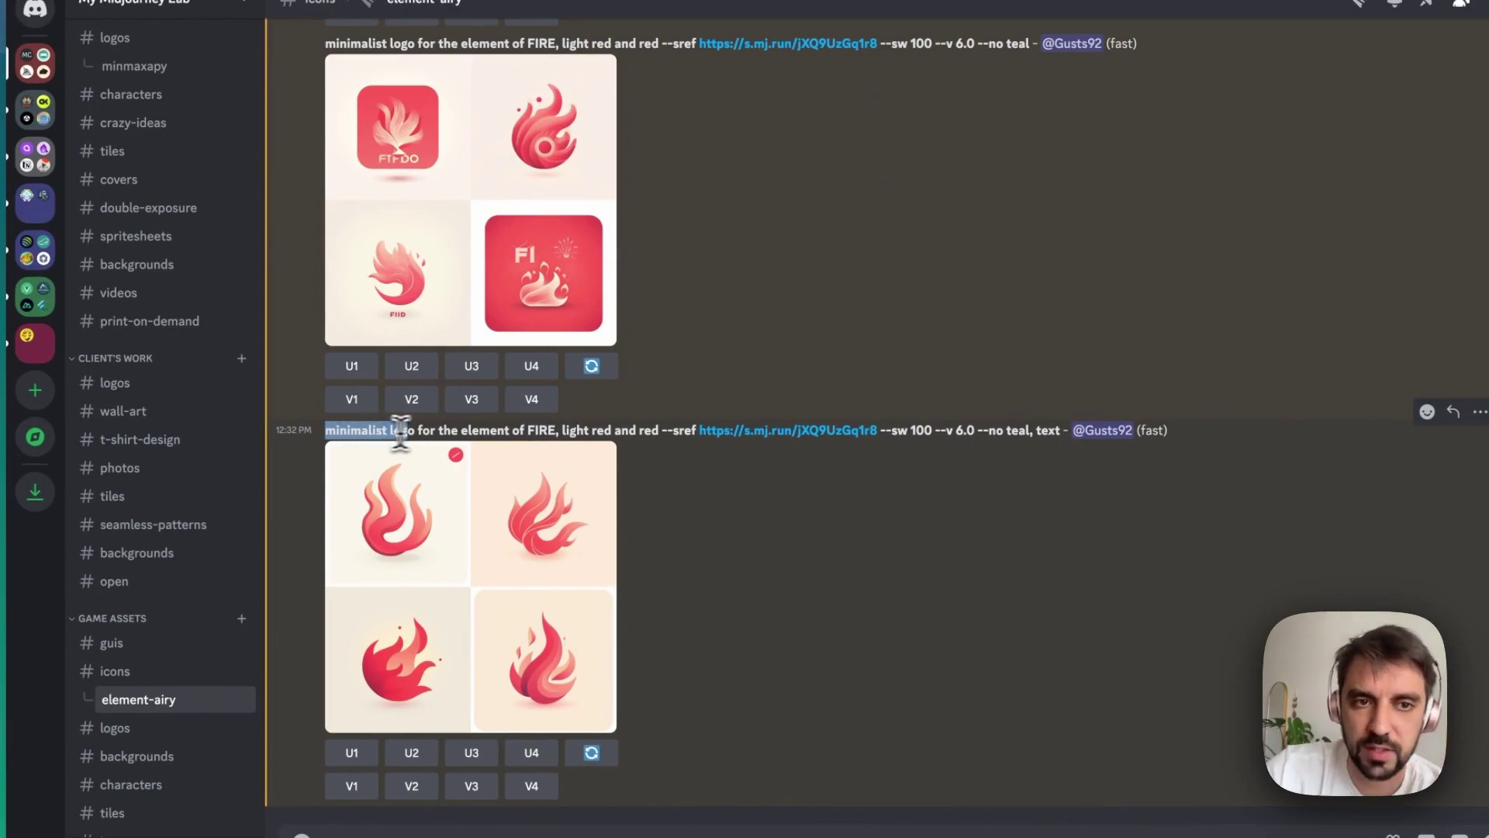
left_click(541, 431)
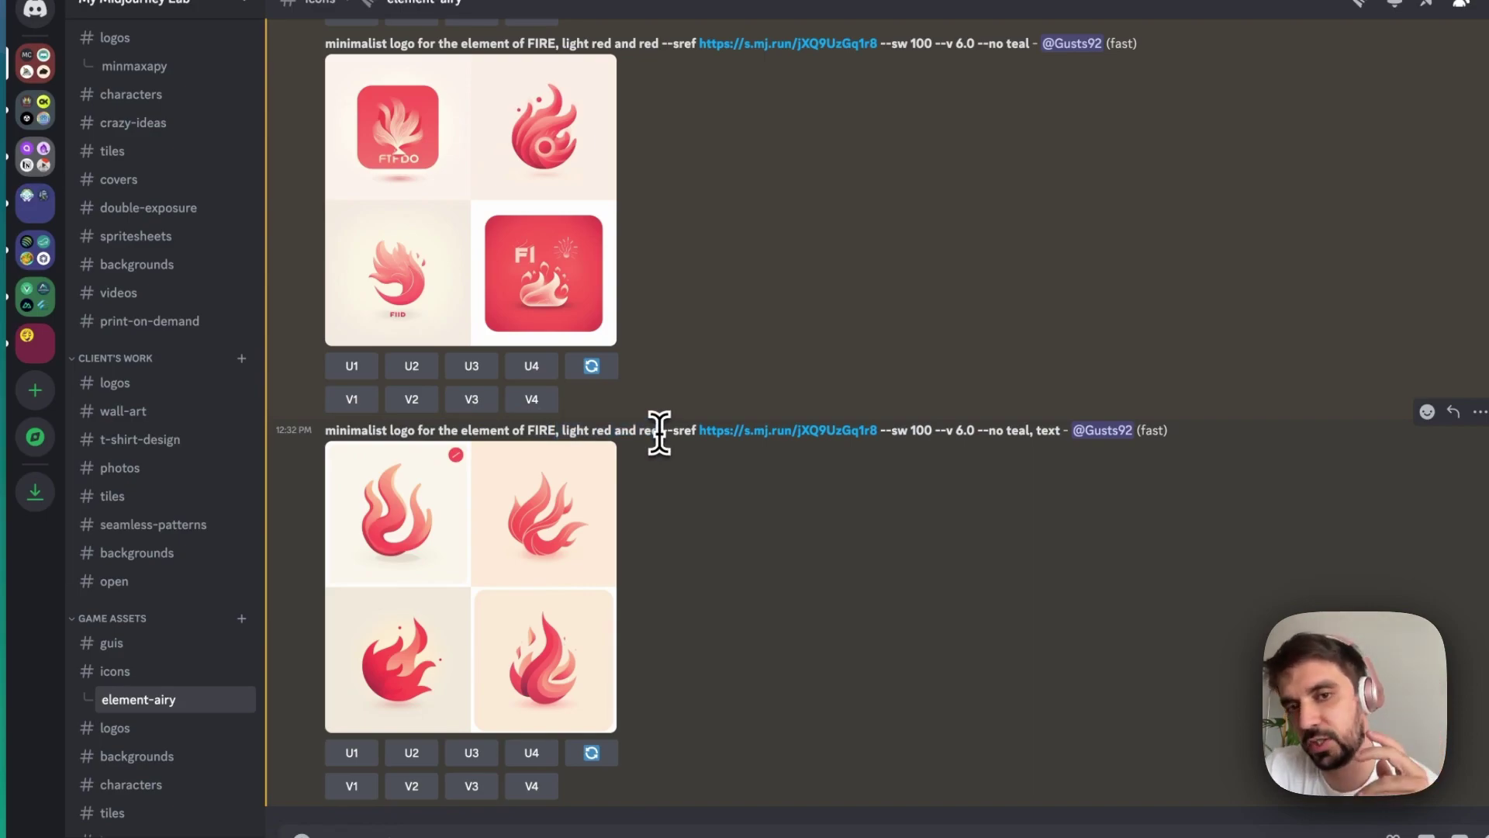
left_click_drag(829, 429, 882, 427)
left_click(930, 431)
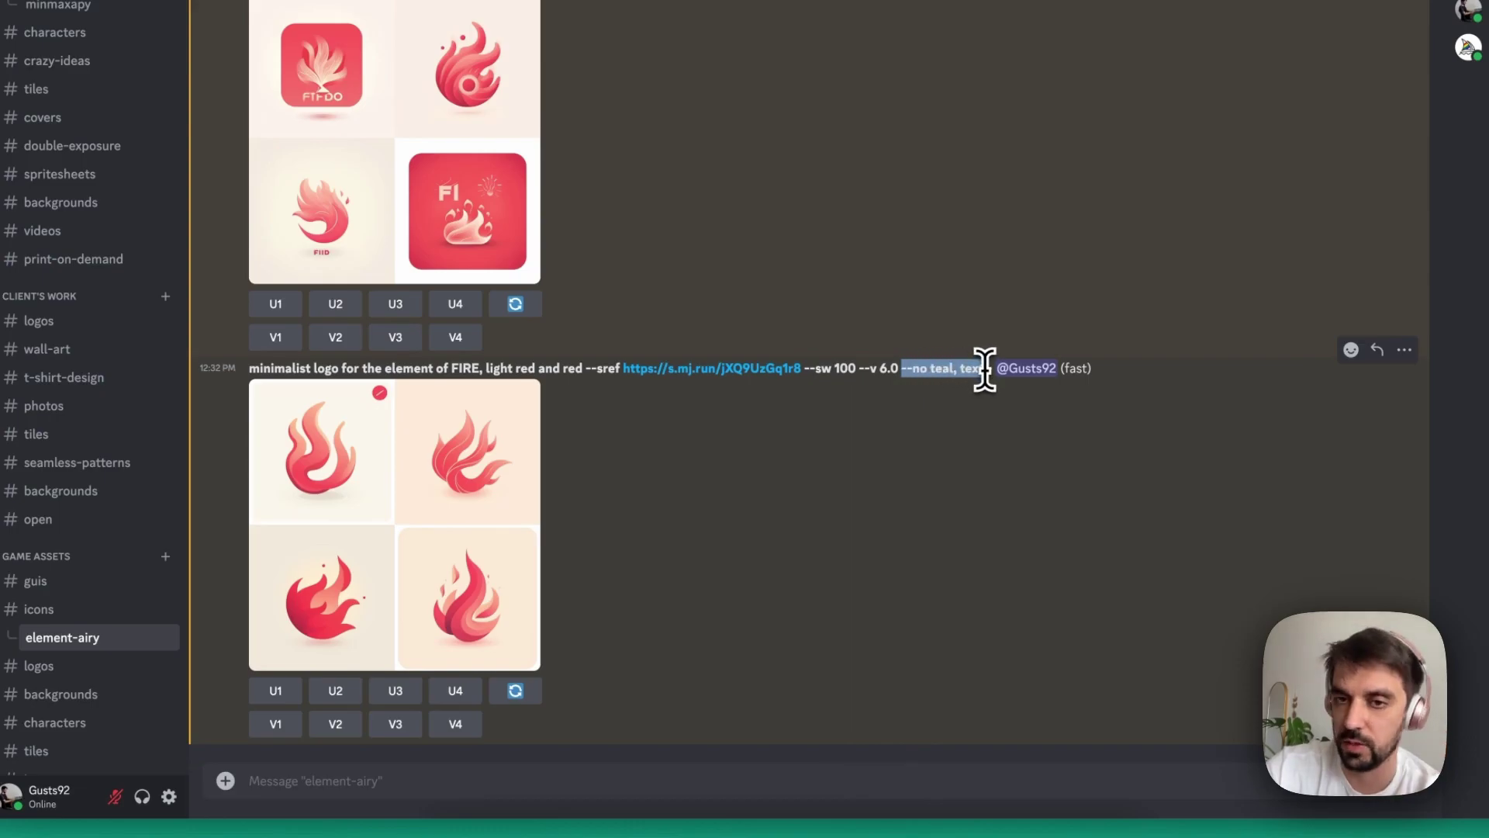
Return to the EARTH grid generated with --c 50 --s 1000, view it at full size and examine those two parameters
scroll(985, 370, "up", 15)
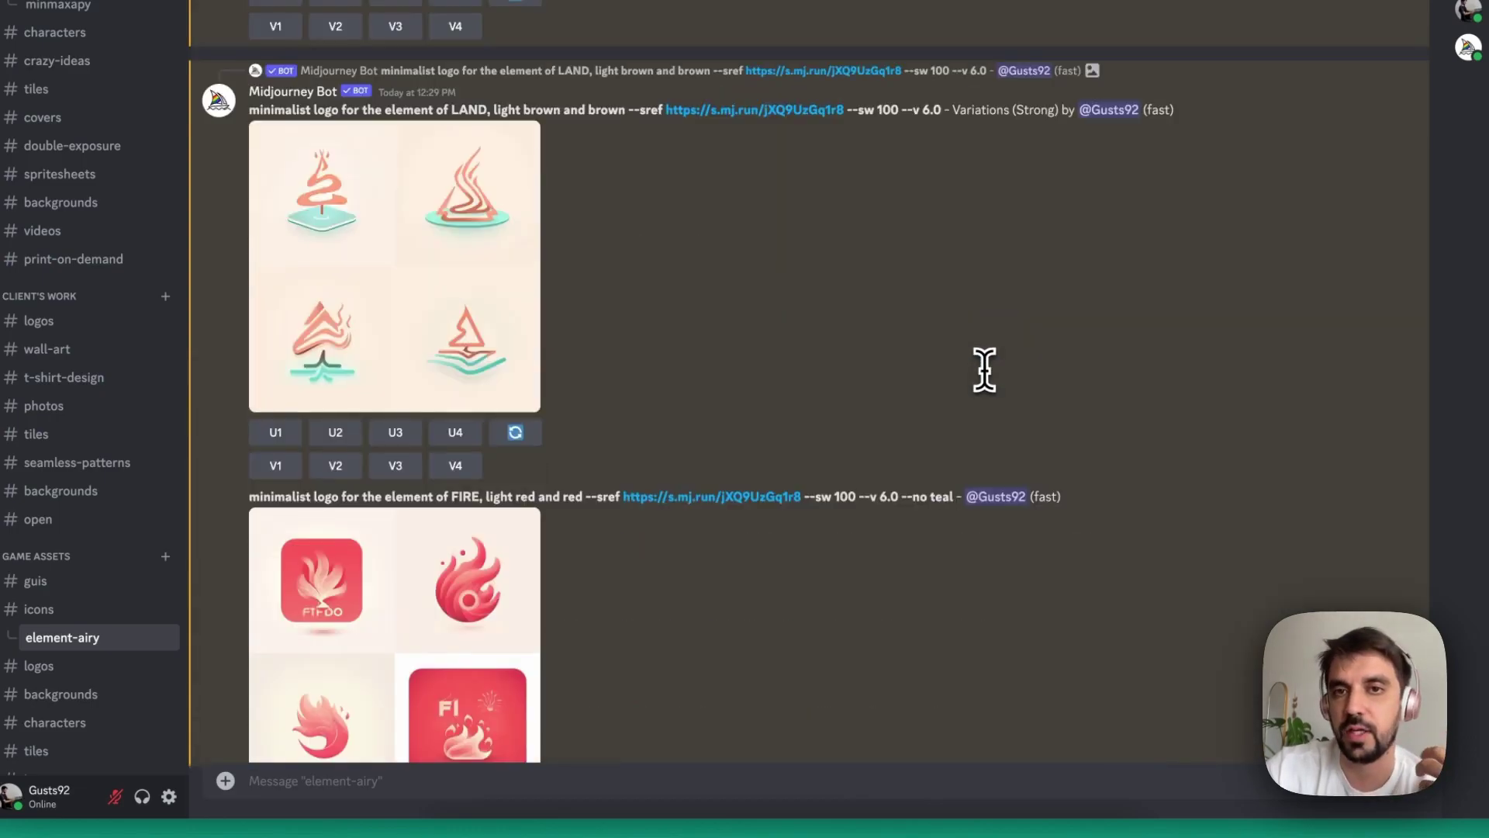
scroll(985, 370, "up", 10)
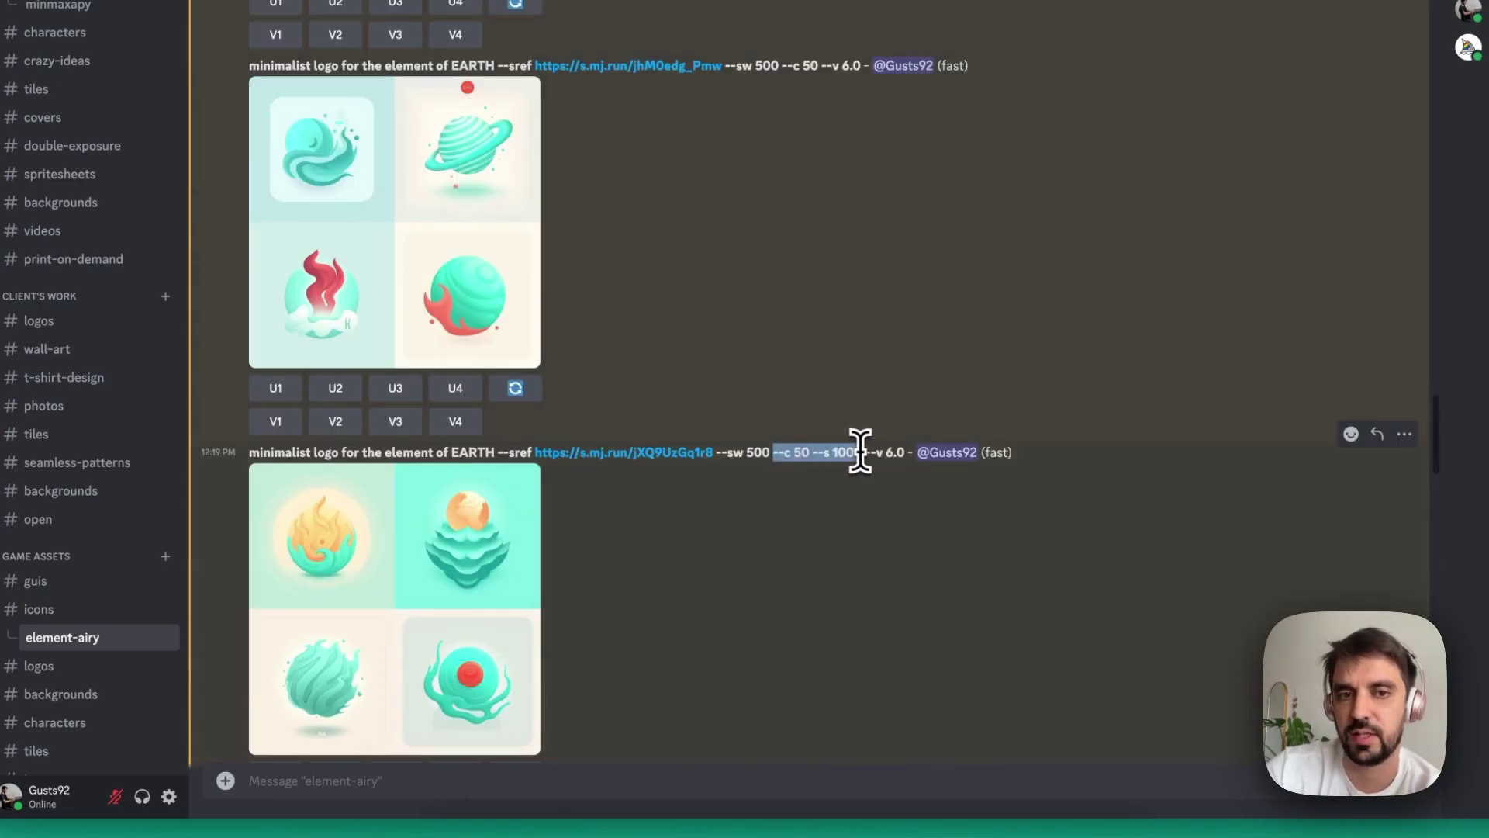
left_click(405, 594)
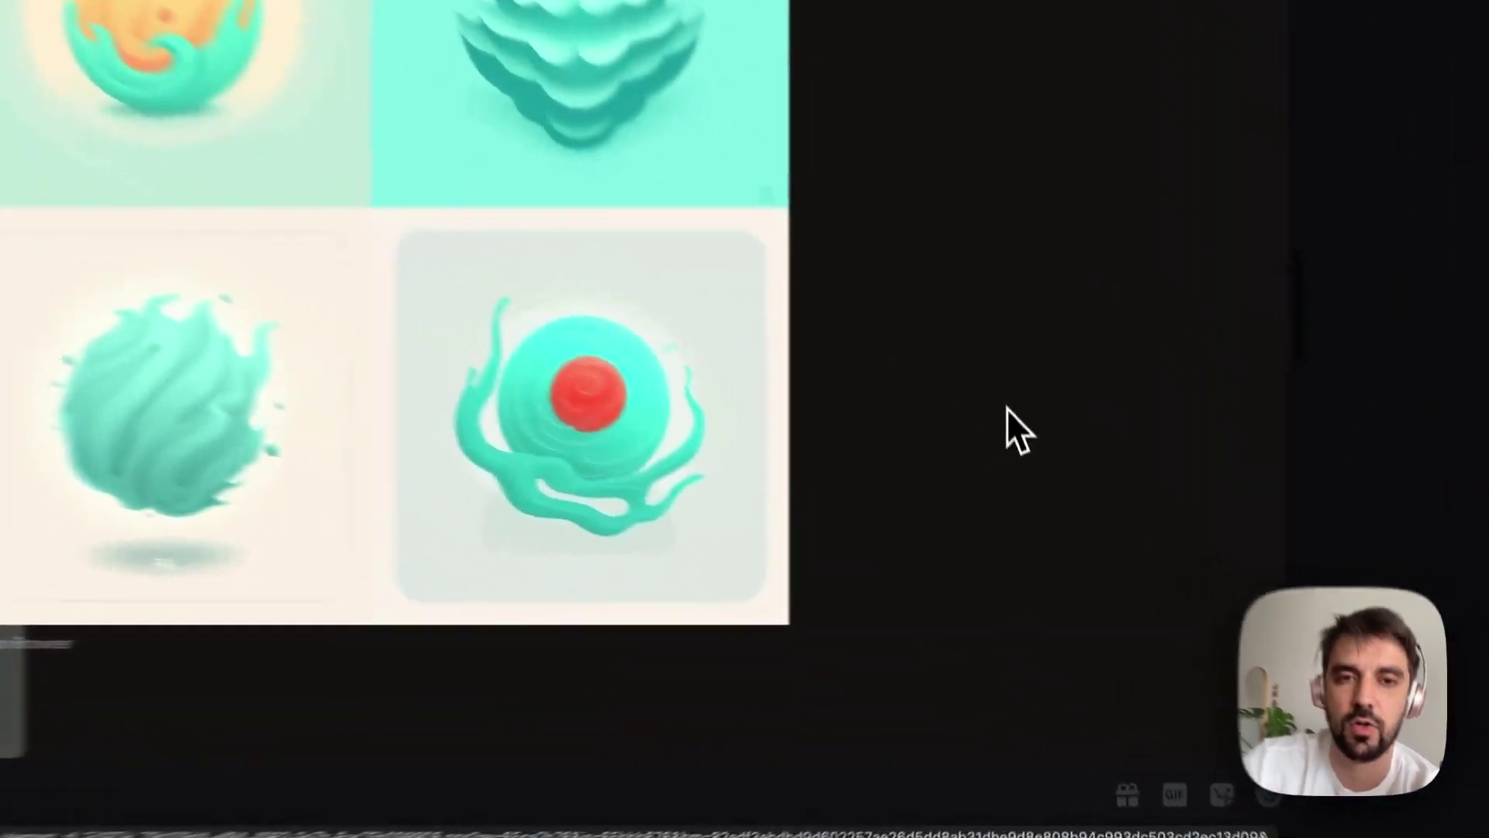
left_click(1047, 548)
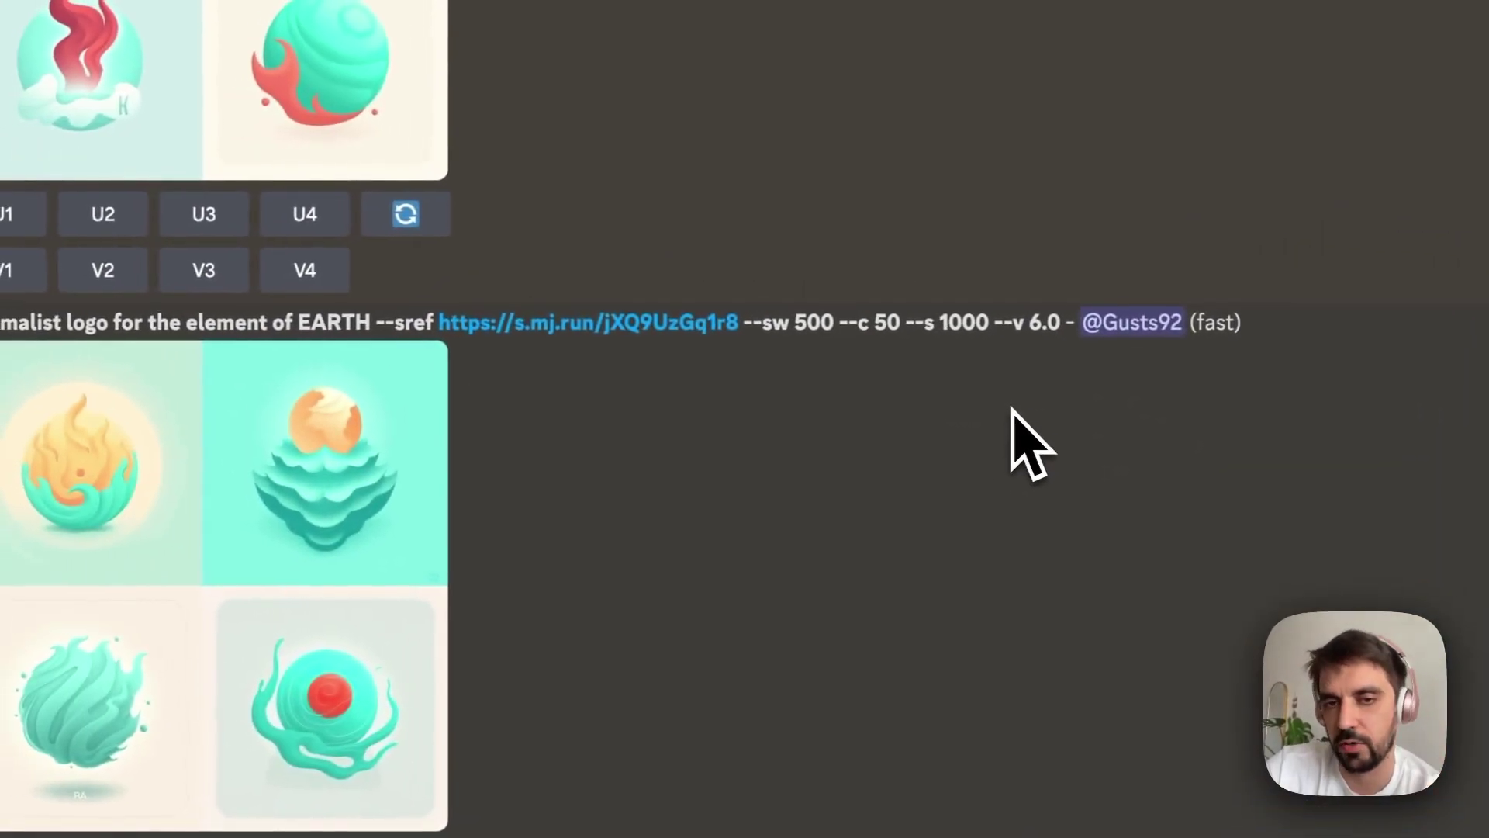
left_click_drag(816, 320, 985, 321)
left_click(992, 335)
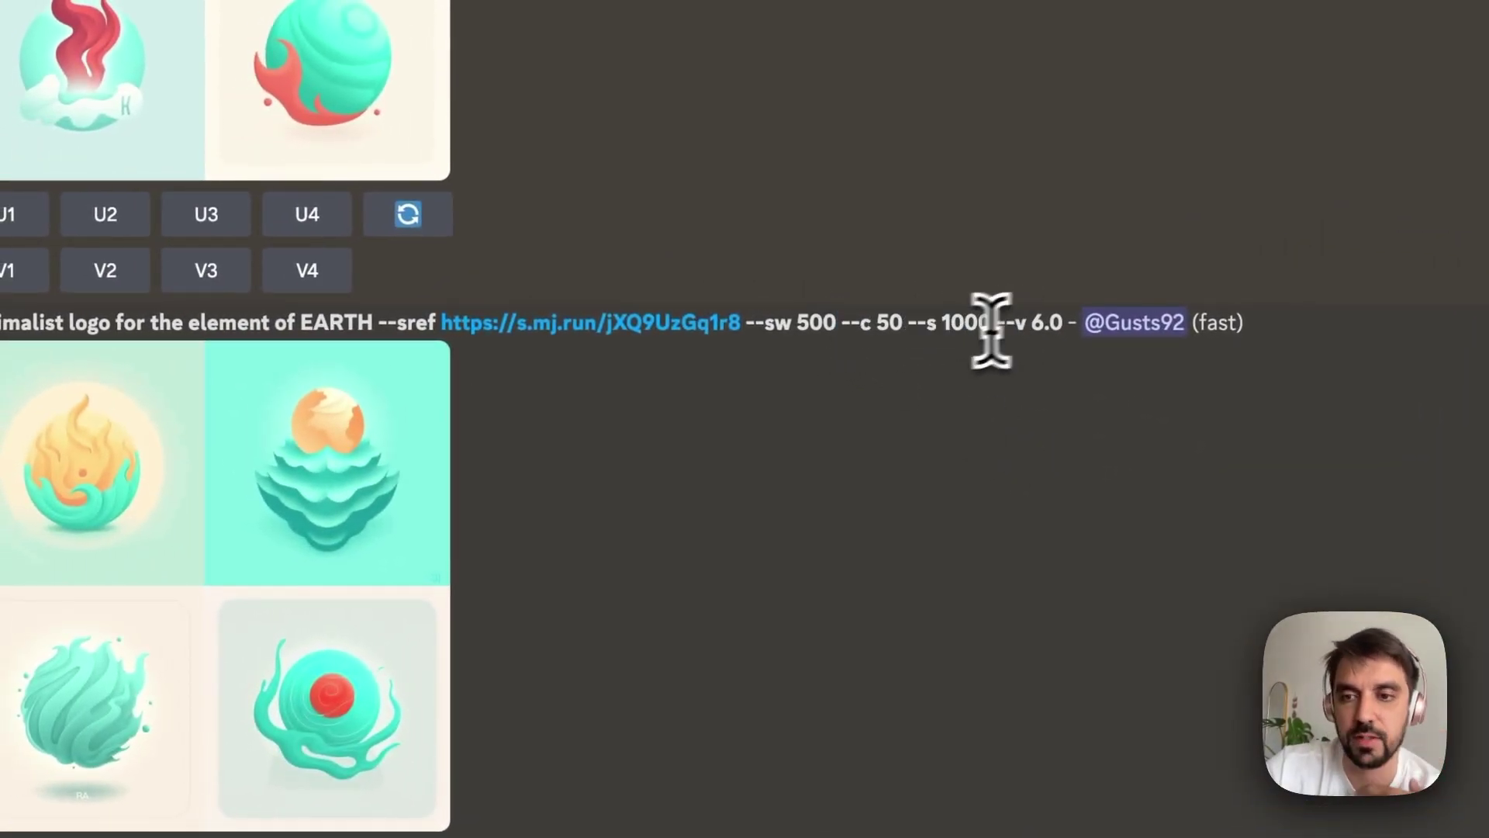
Enlarge the FIRE logo grid generated with --no teal, text once more
scroll(941, 342, "down", 15)
left_click(364, 500)
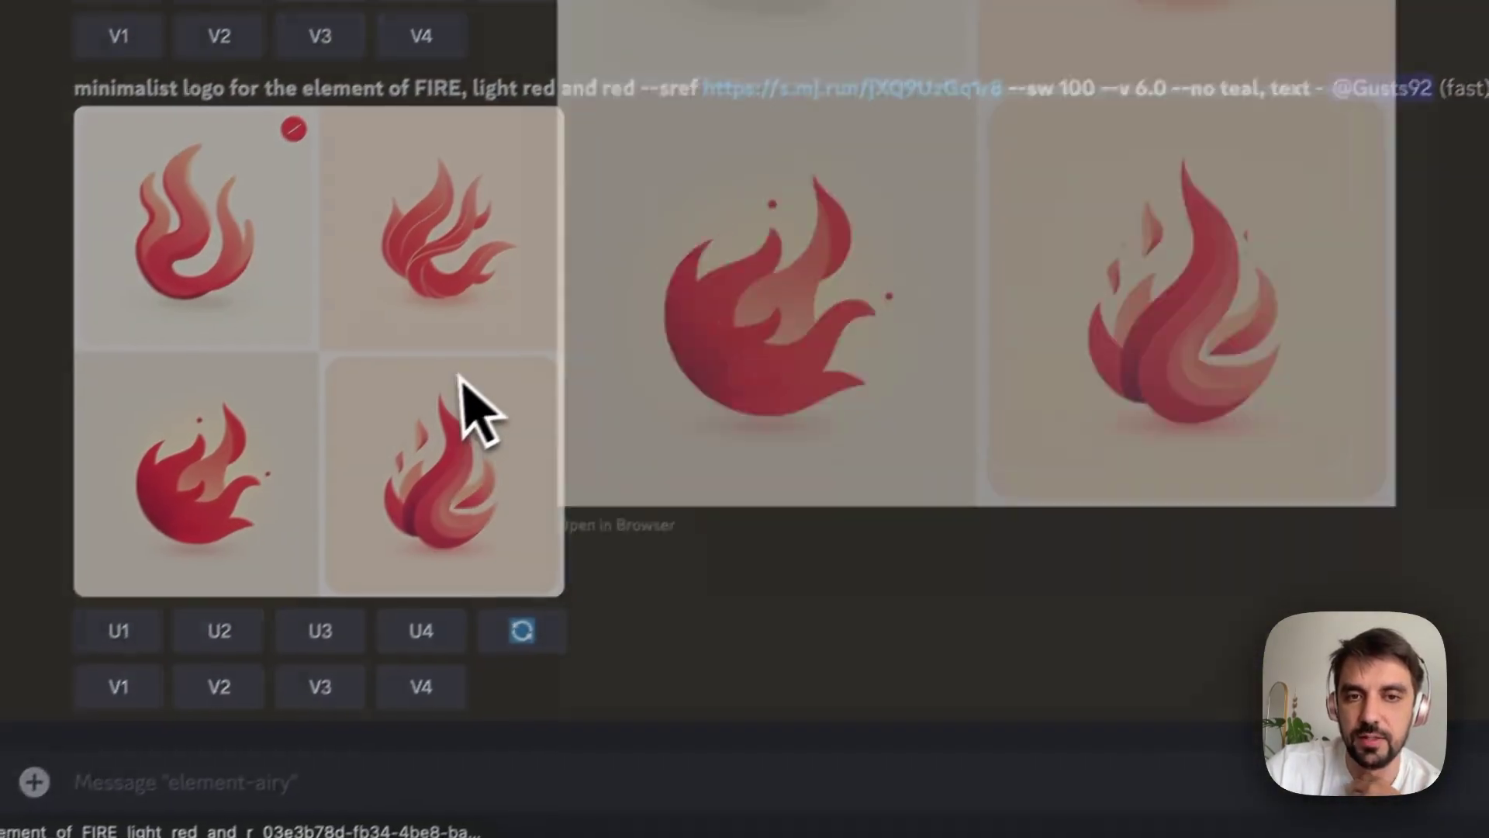